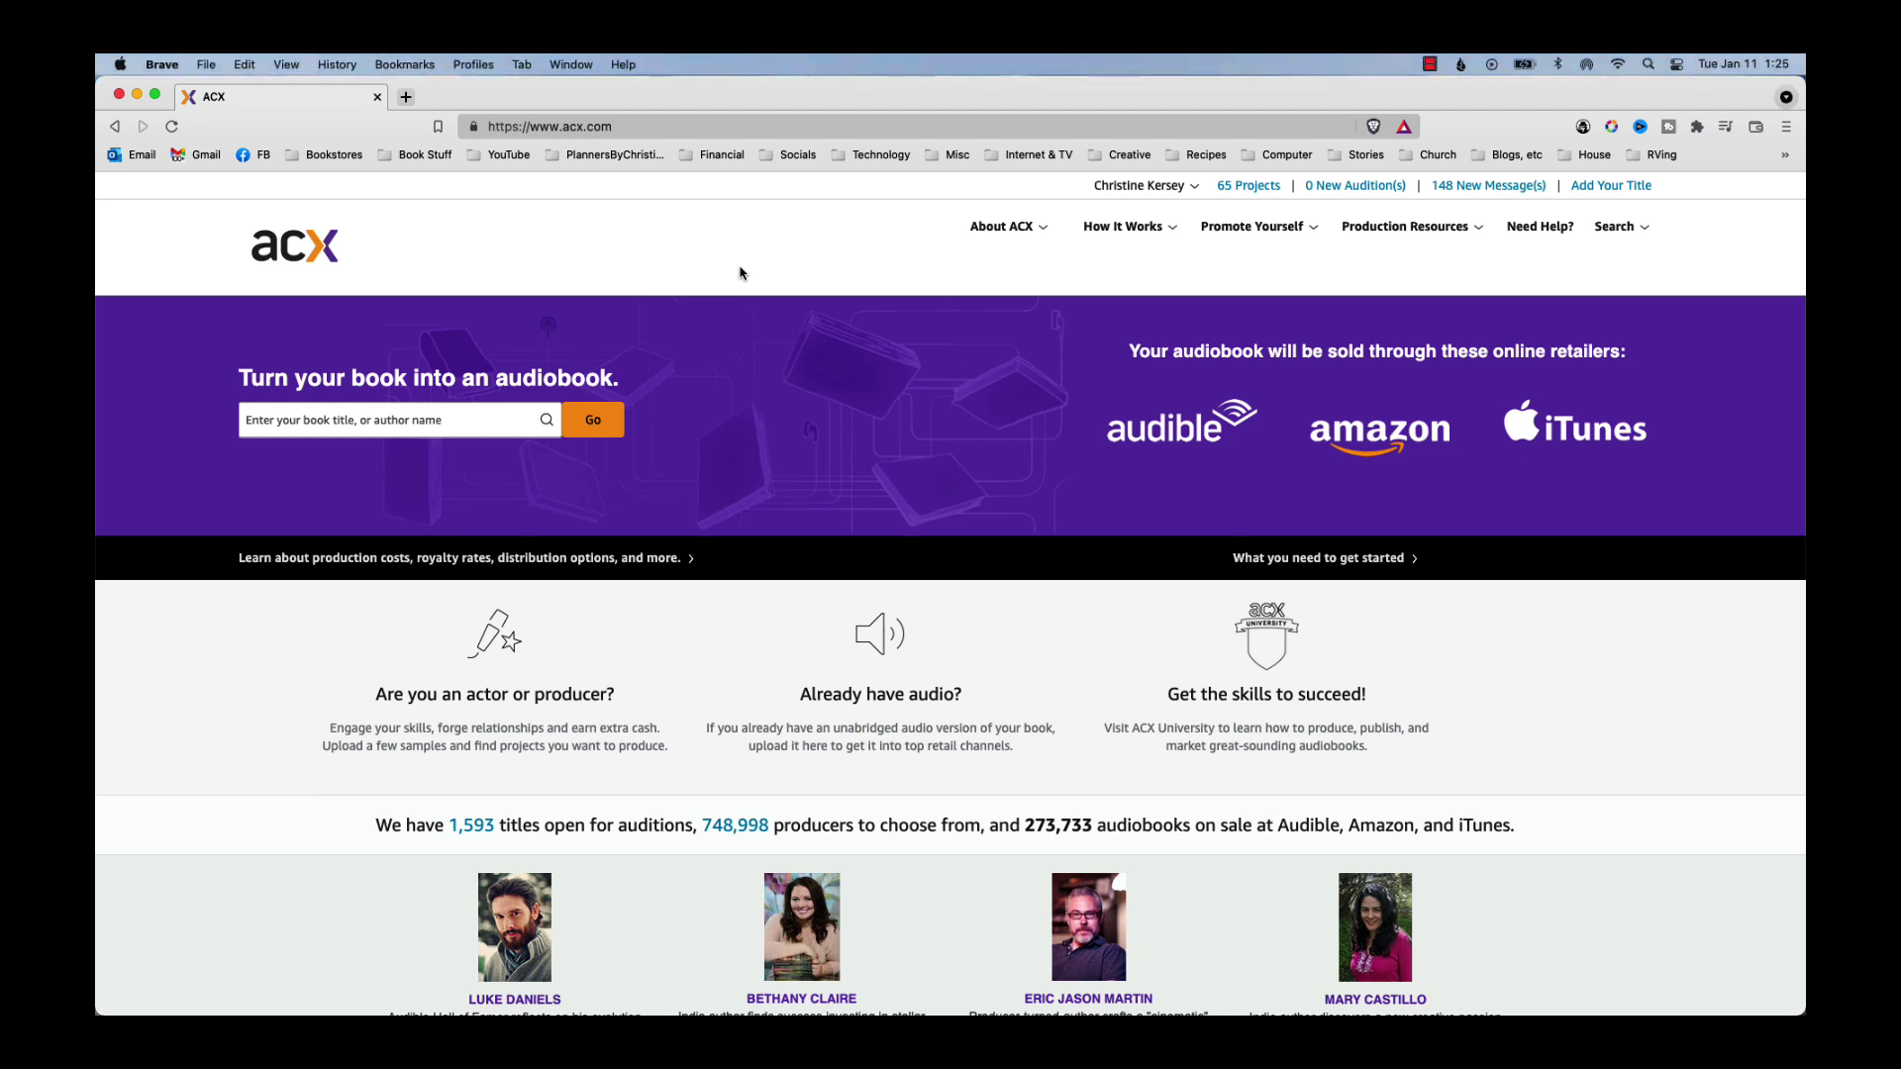
# In ACX, open Pandemic: The Beginning from Completed Projects and scroll its Produce Audiobook file list
pyautogui.click(1244, 187)
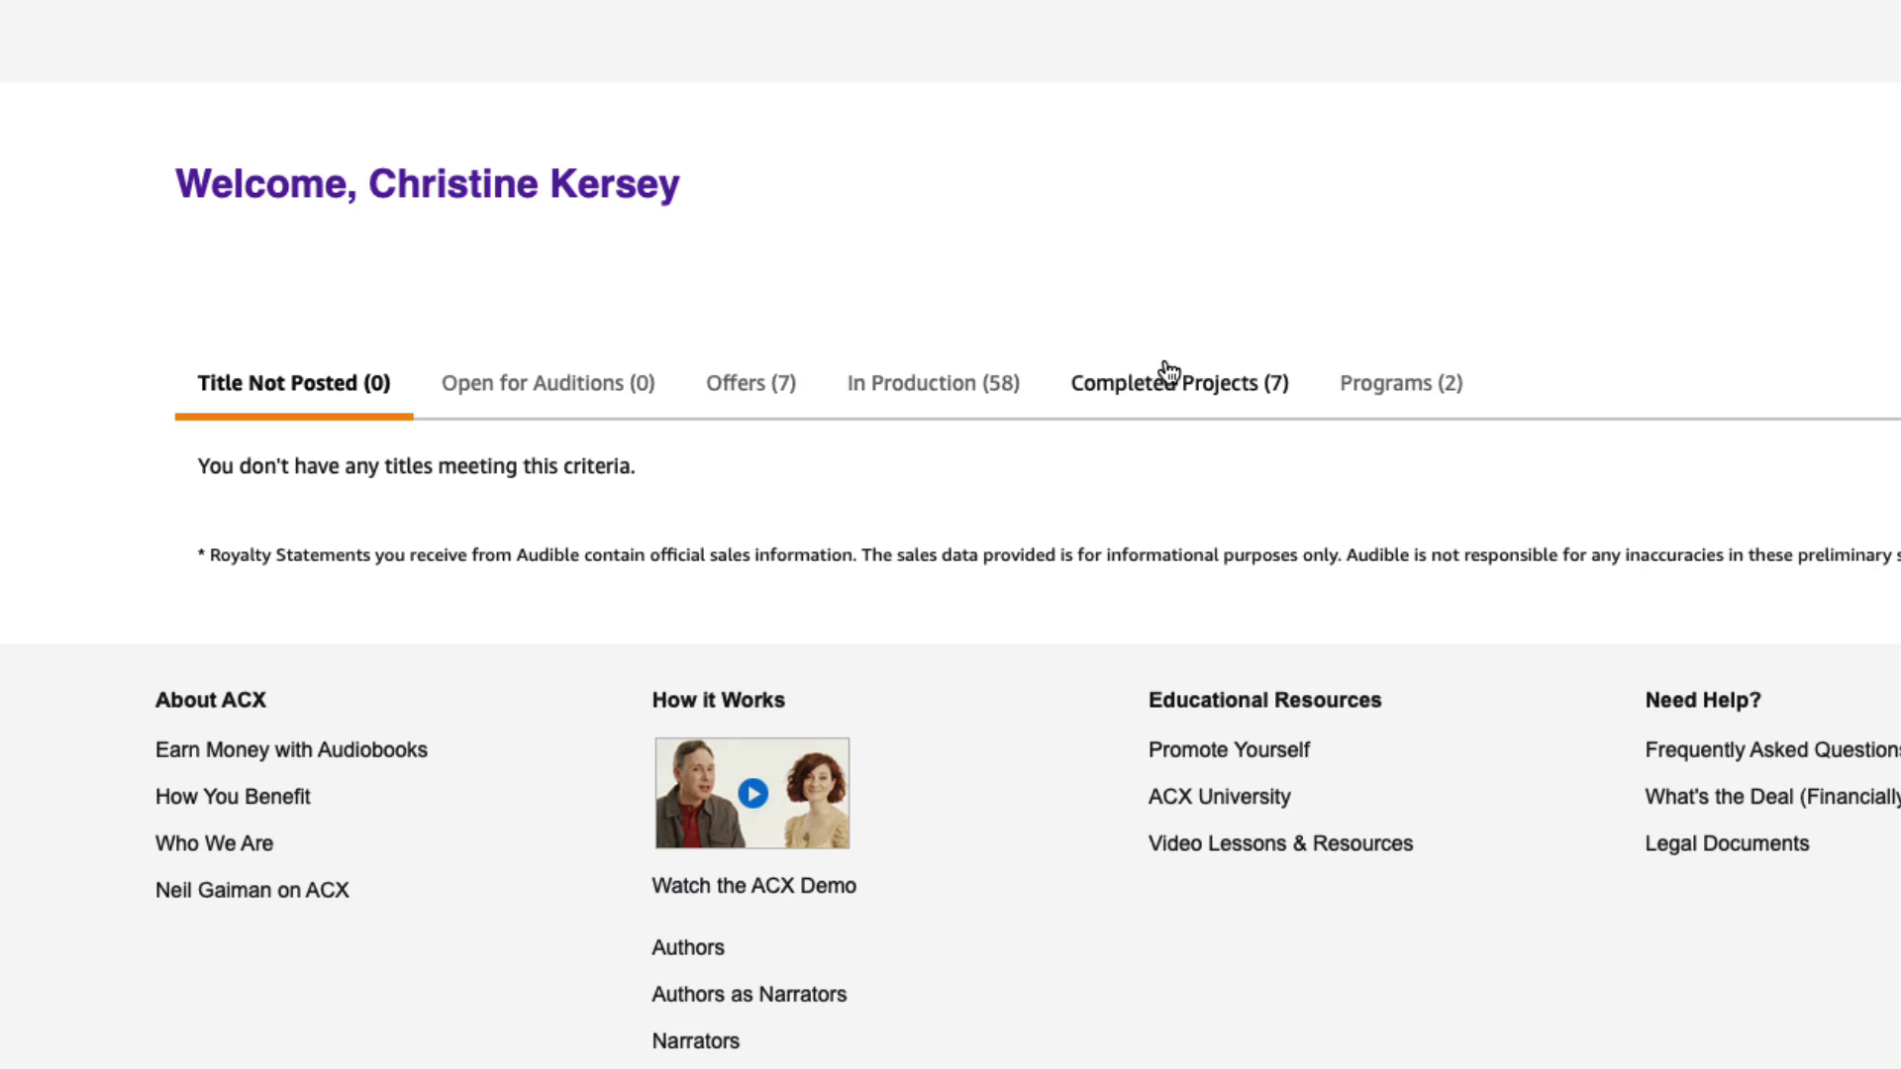
pyautogui.click(1167, 389)
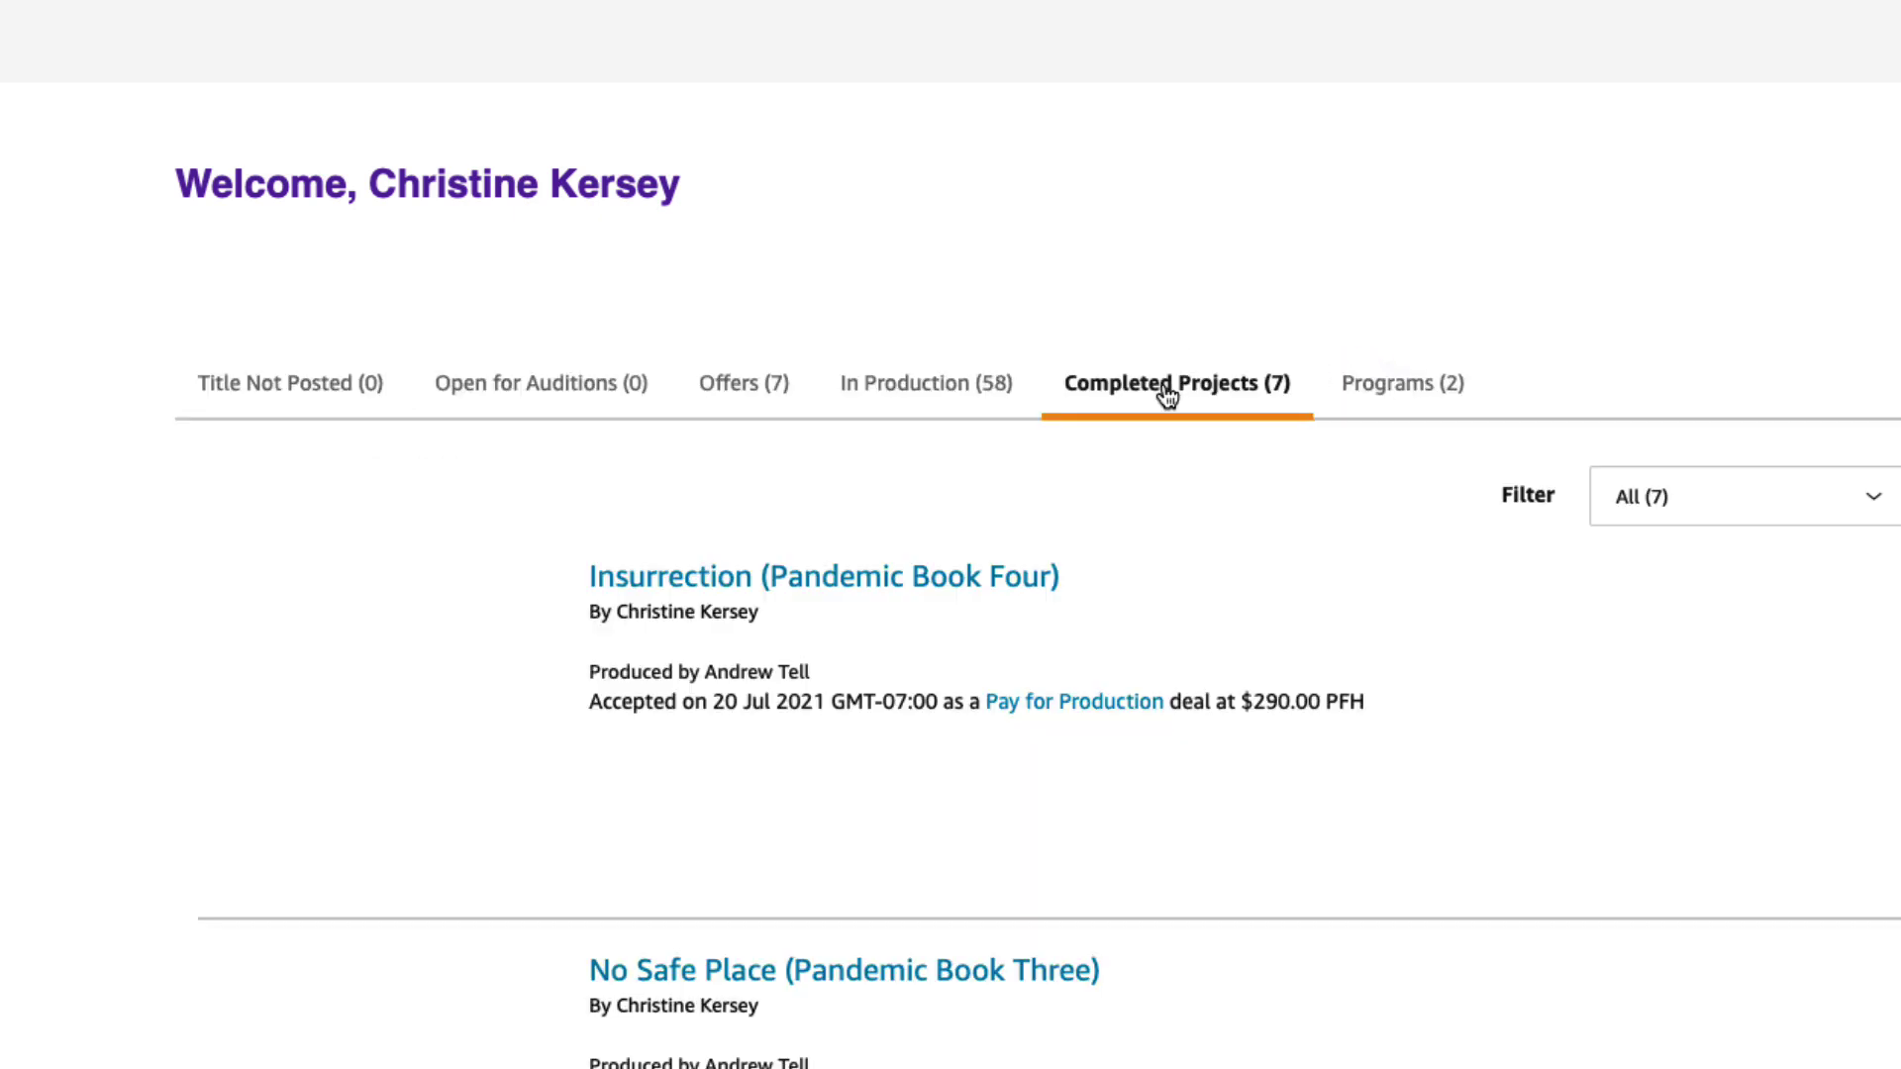
pyautogui.scroll(-4, 1166, 391)
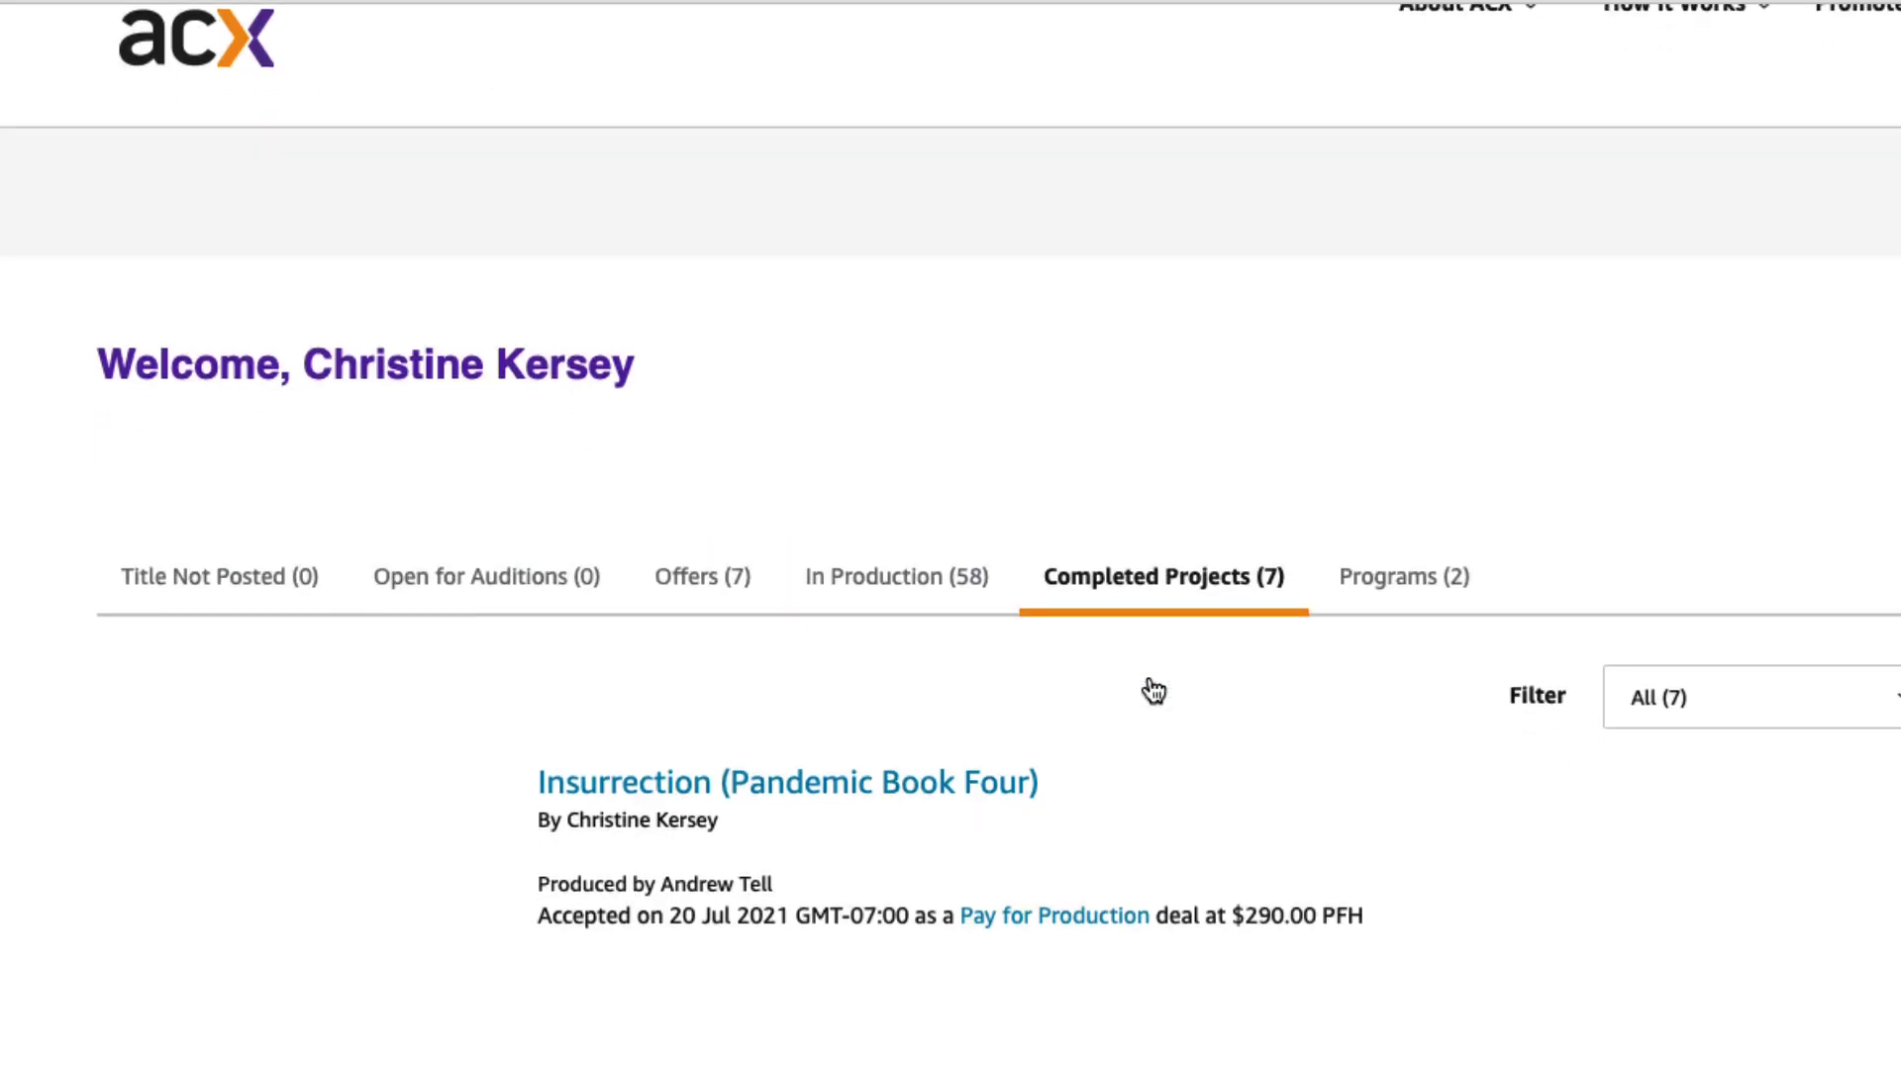
pyautogui.scroll(-10, 1149, 677)
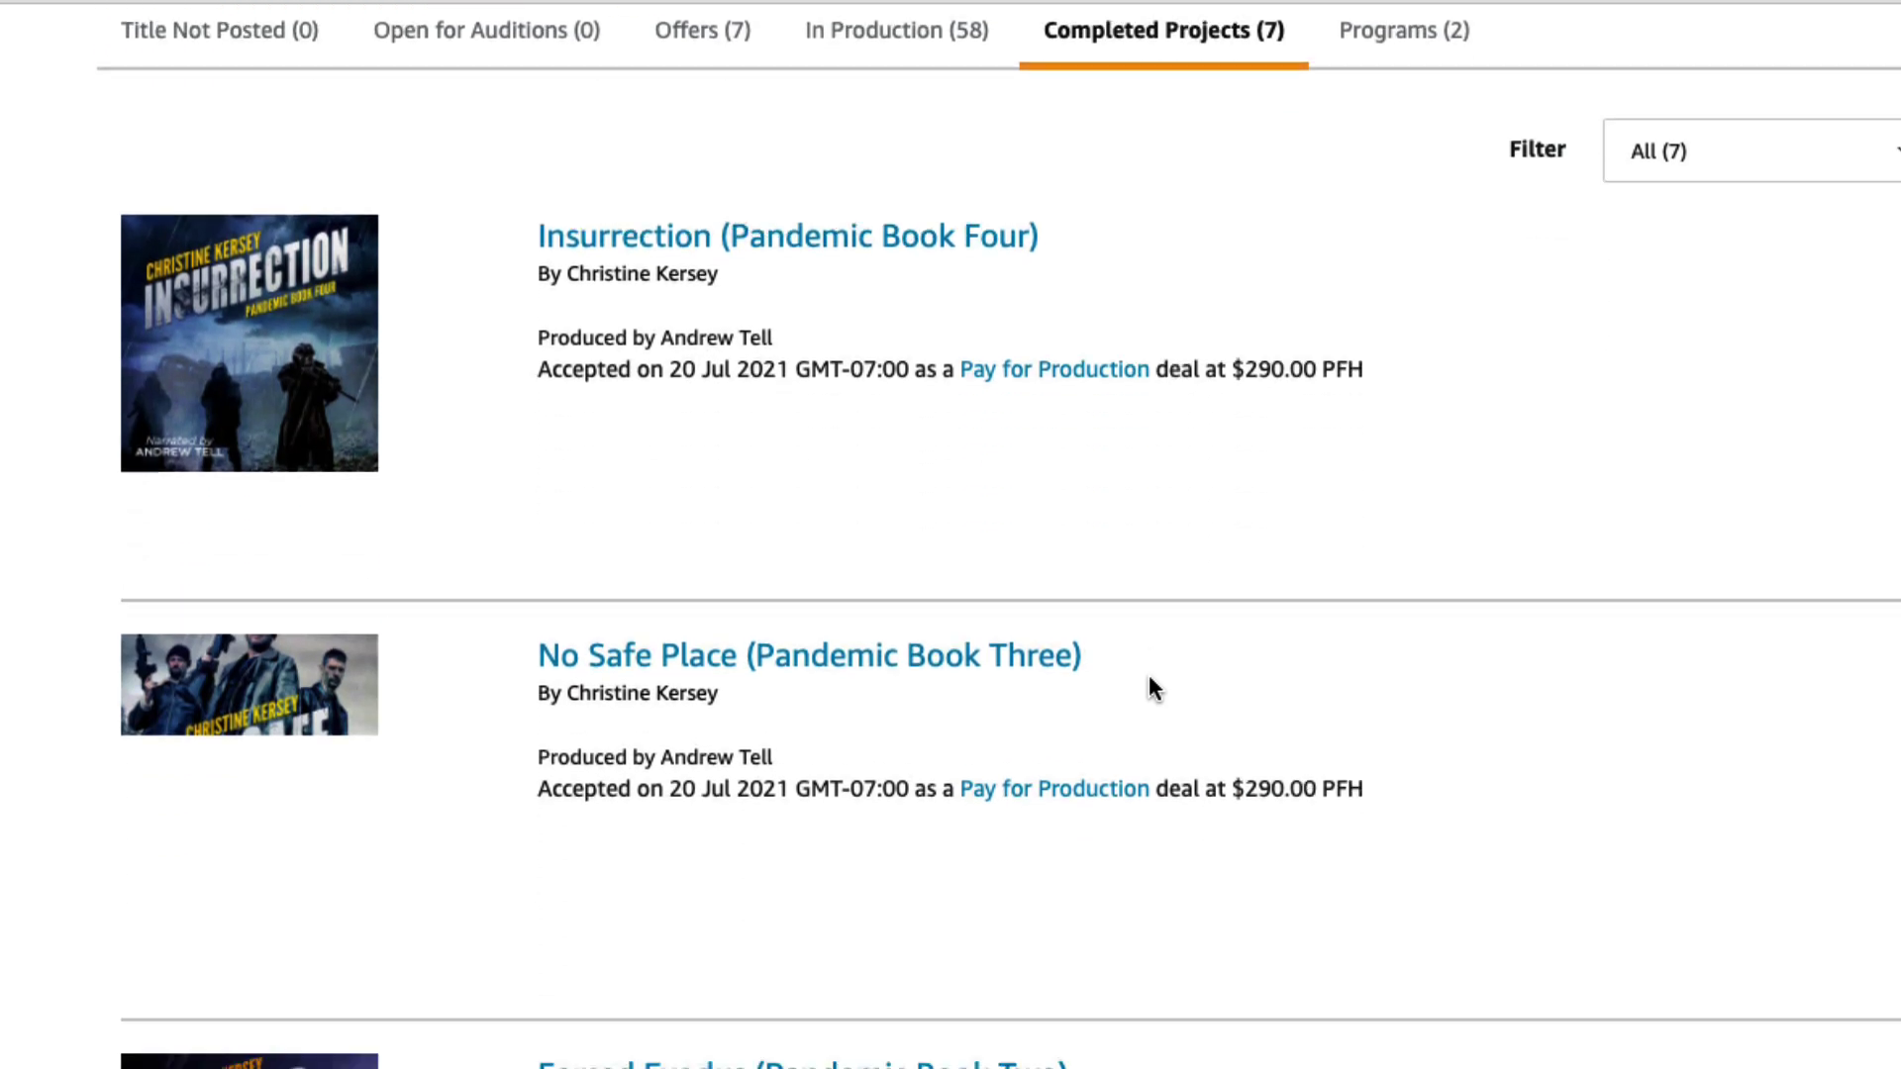
pyautogui.scroll(-1, 1148, 674)
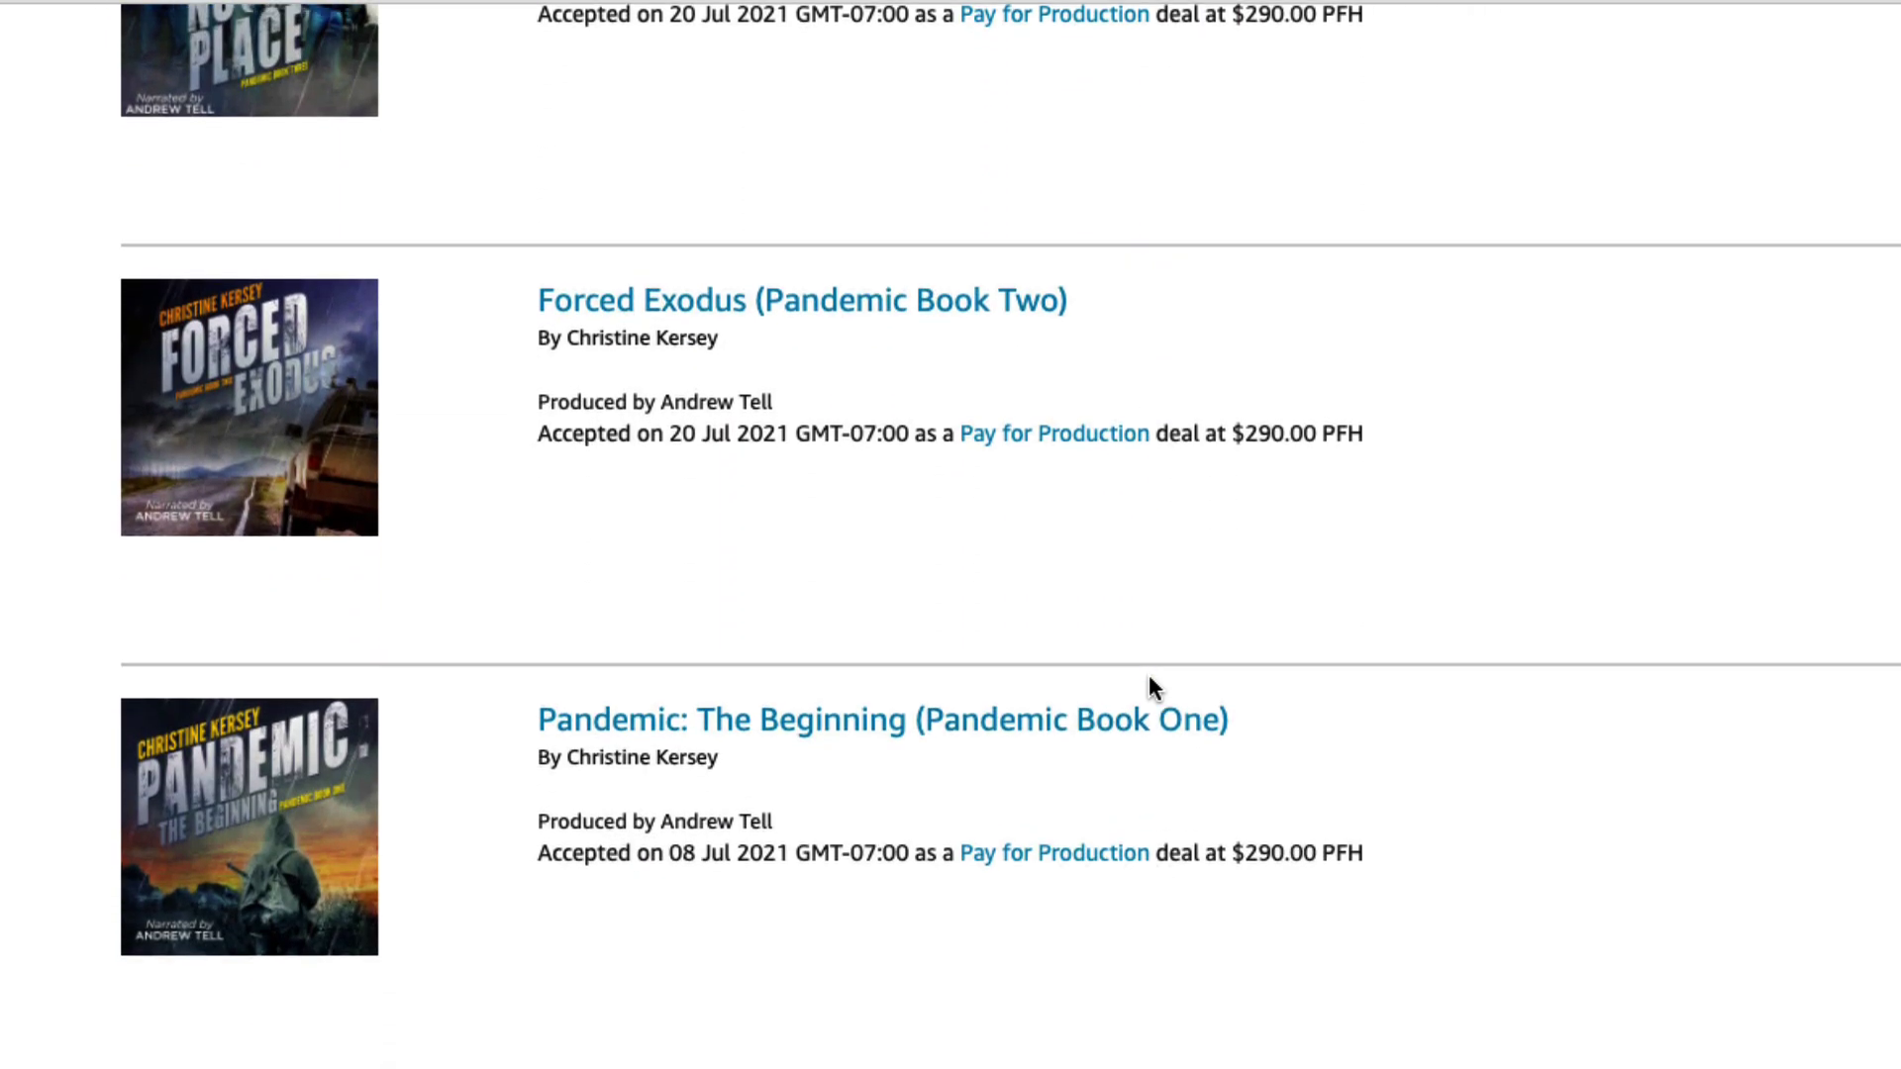
pyautogui.click(978, 731)
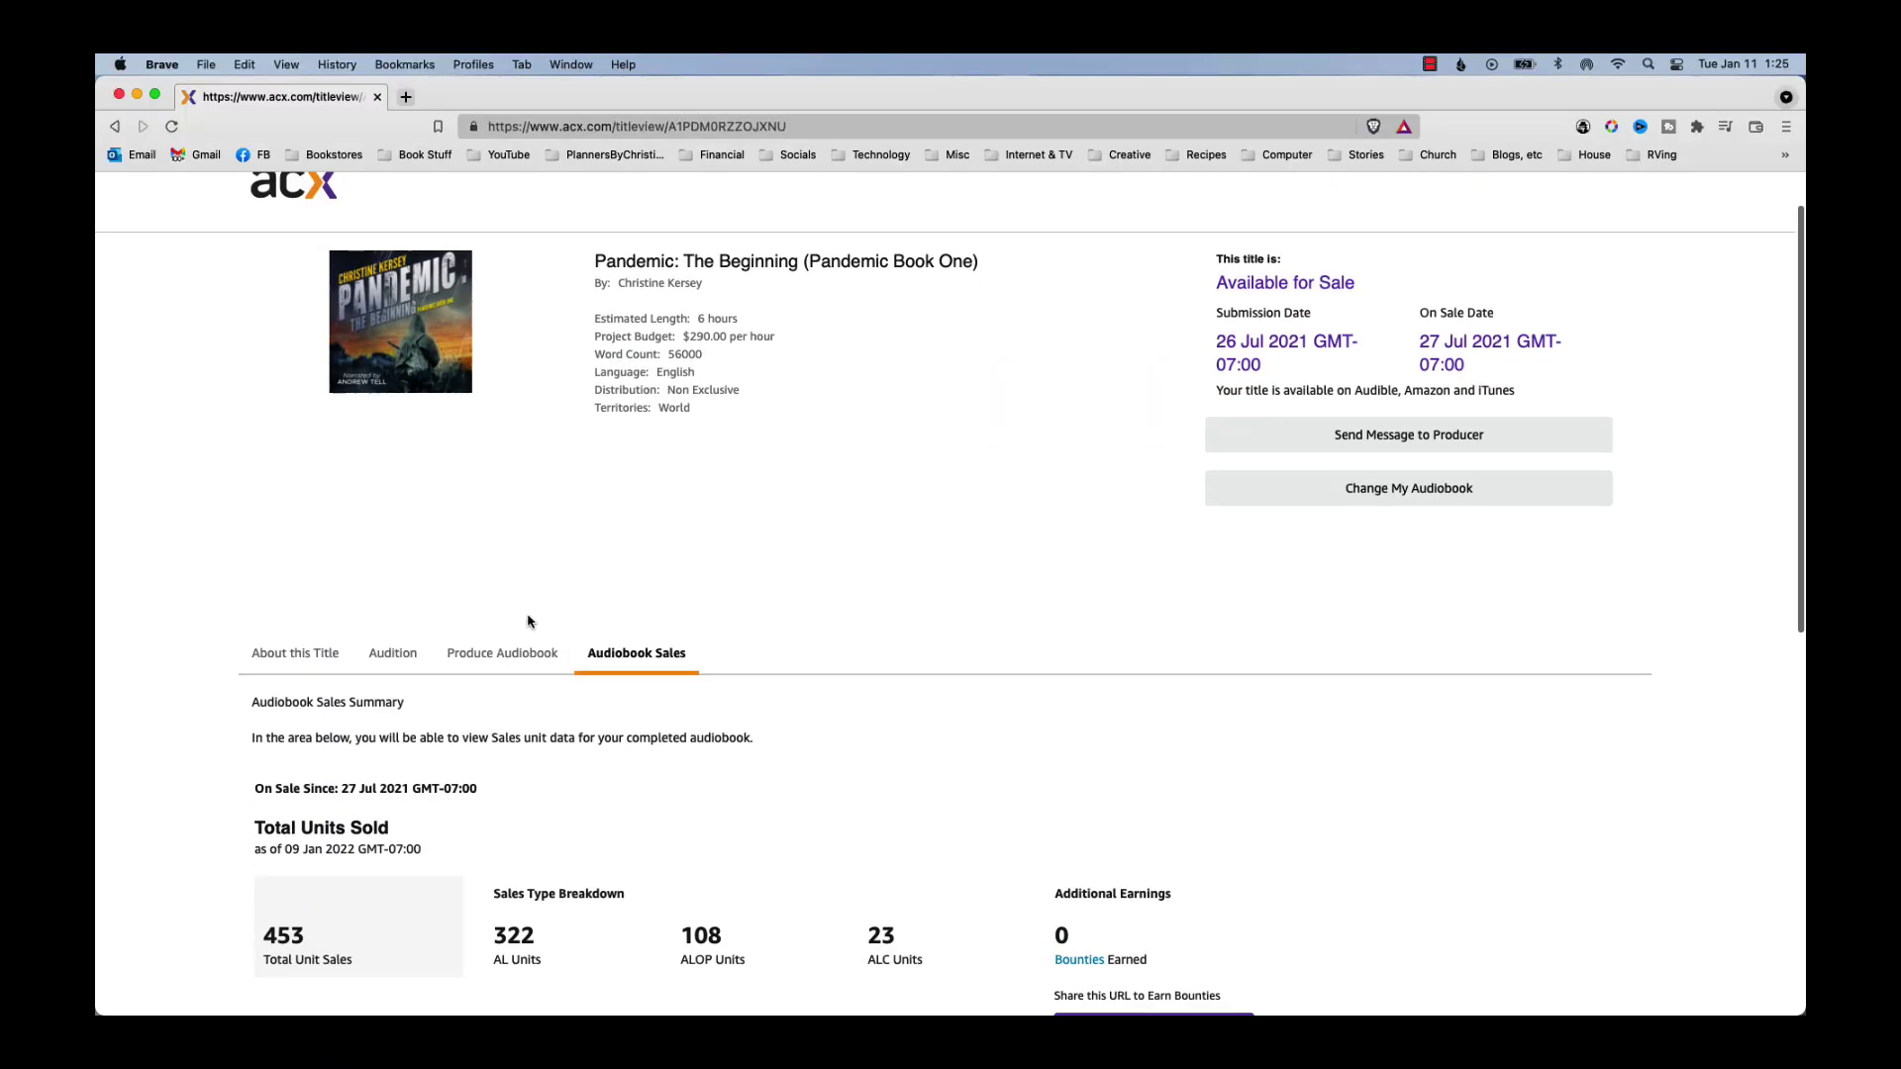
pyautogui.click(503, 650)
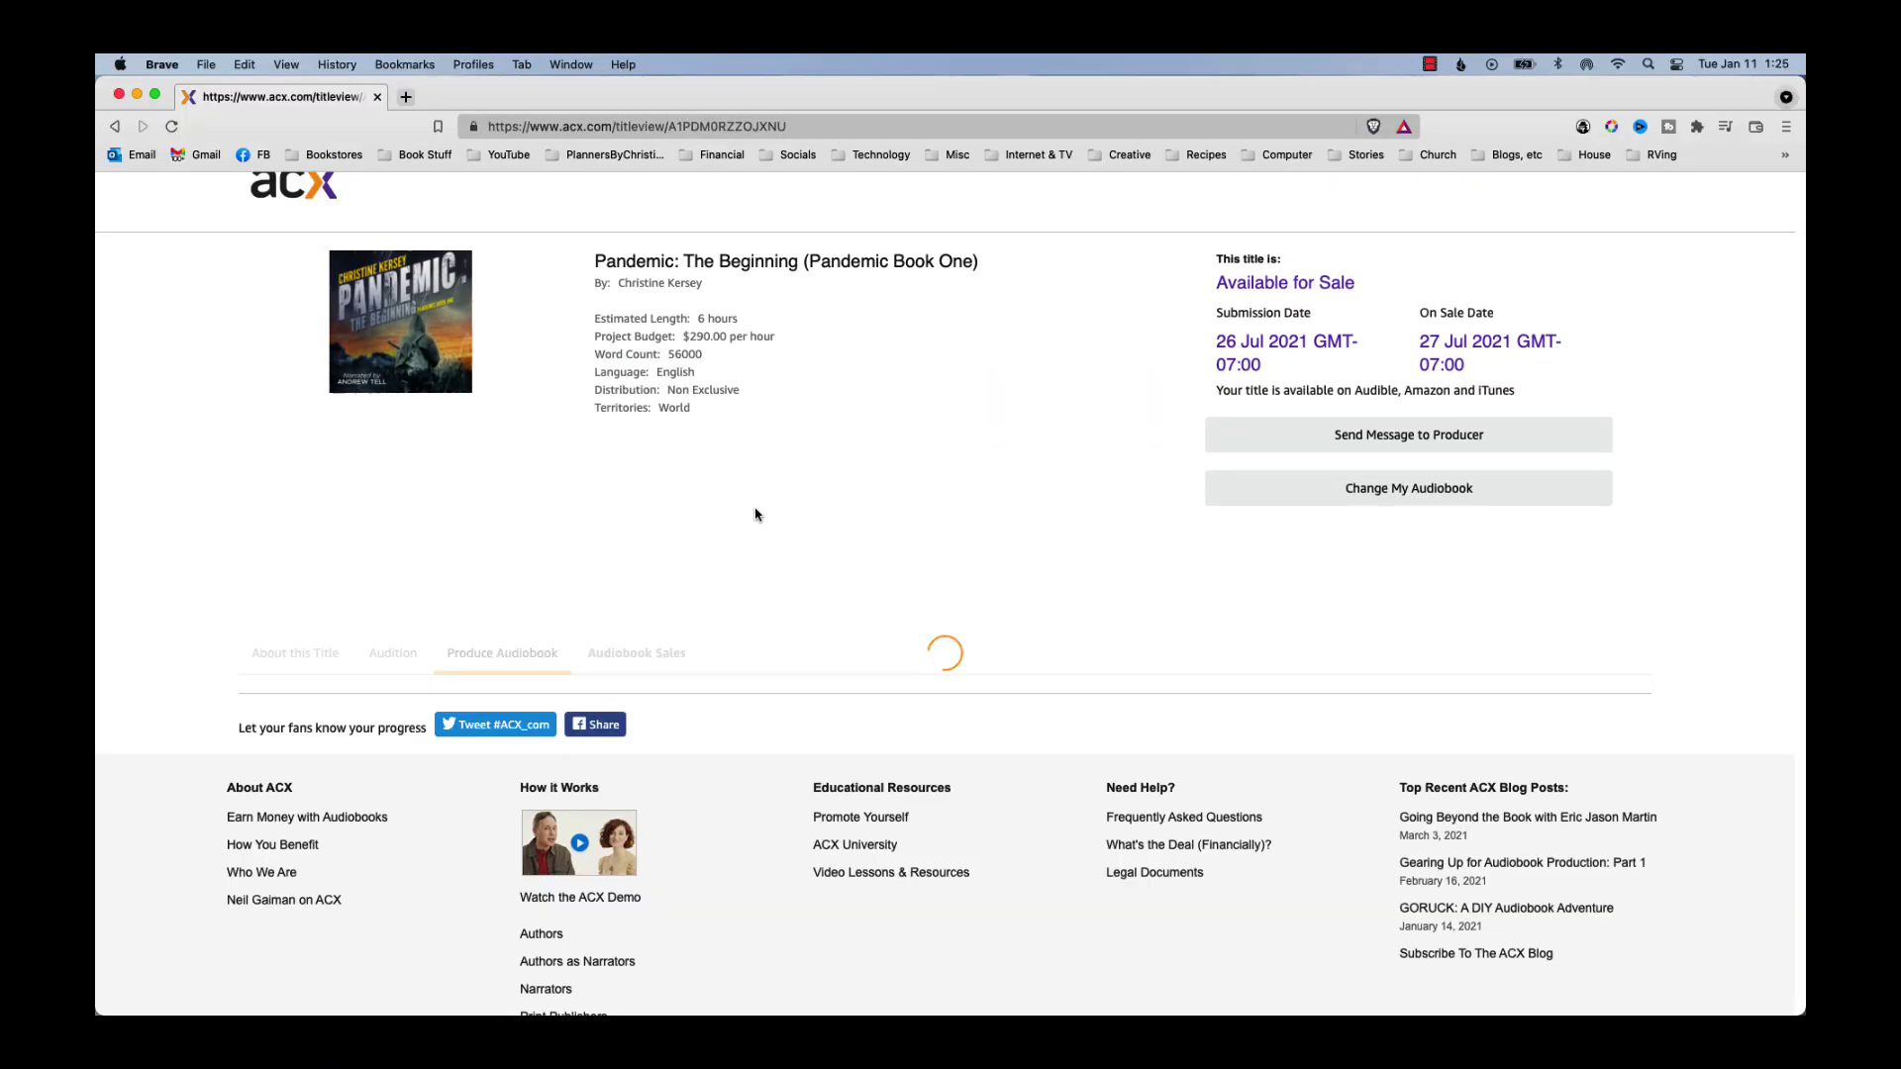
pyautogui.scroll(-10, 755, 515)
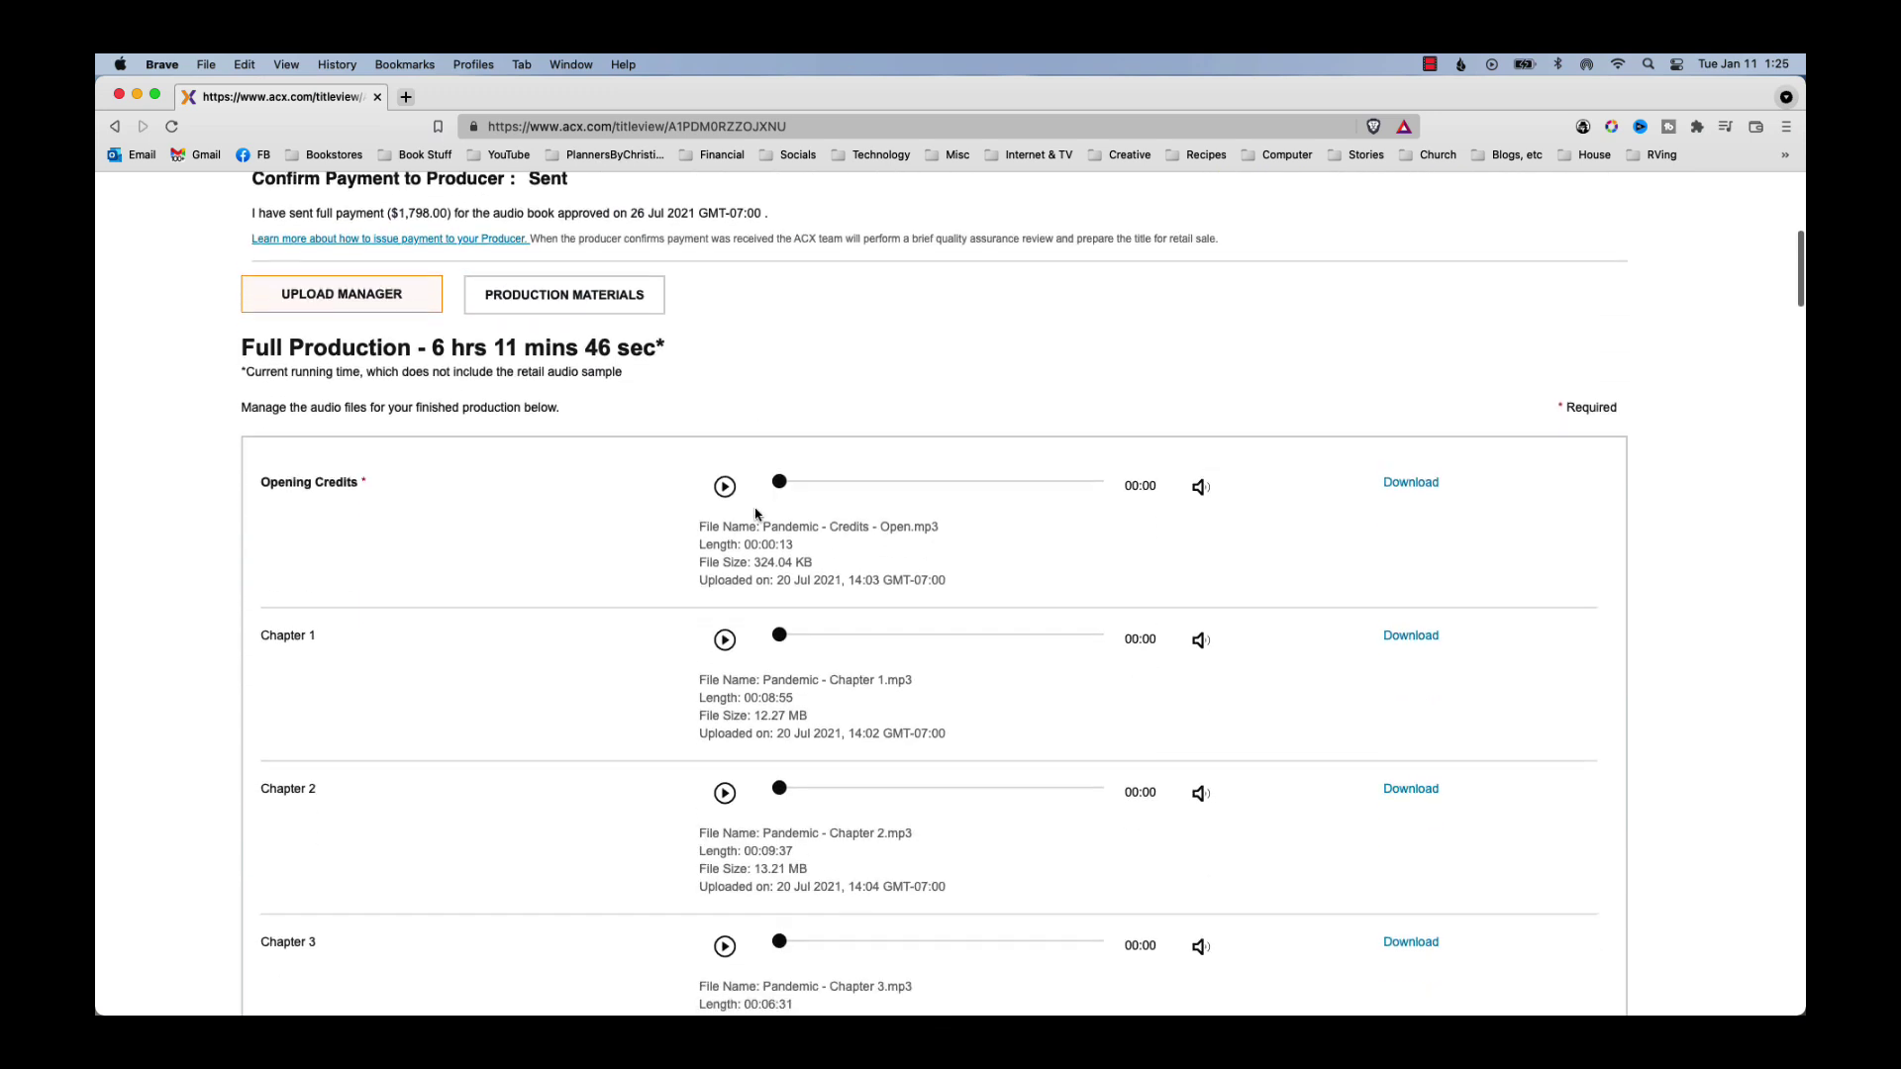
pyautogui.scroll(-3, 1056, 318)
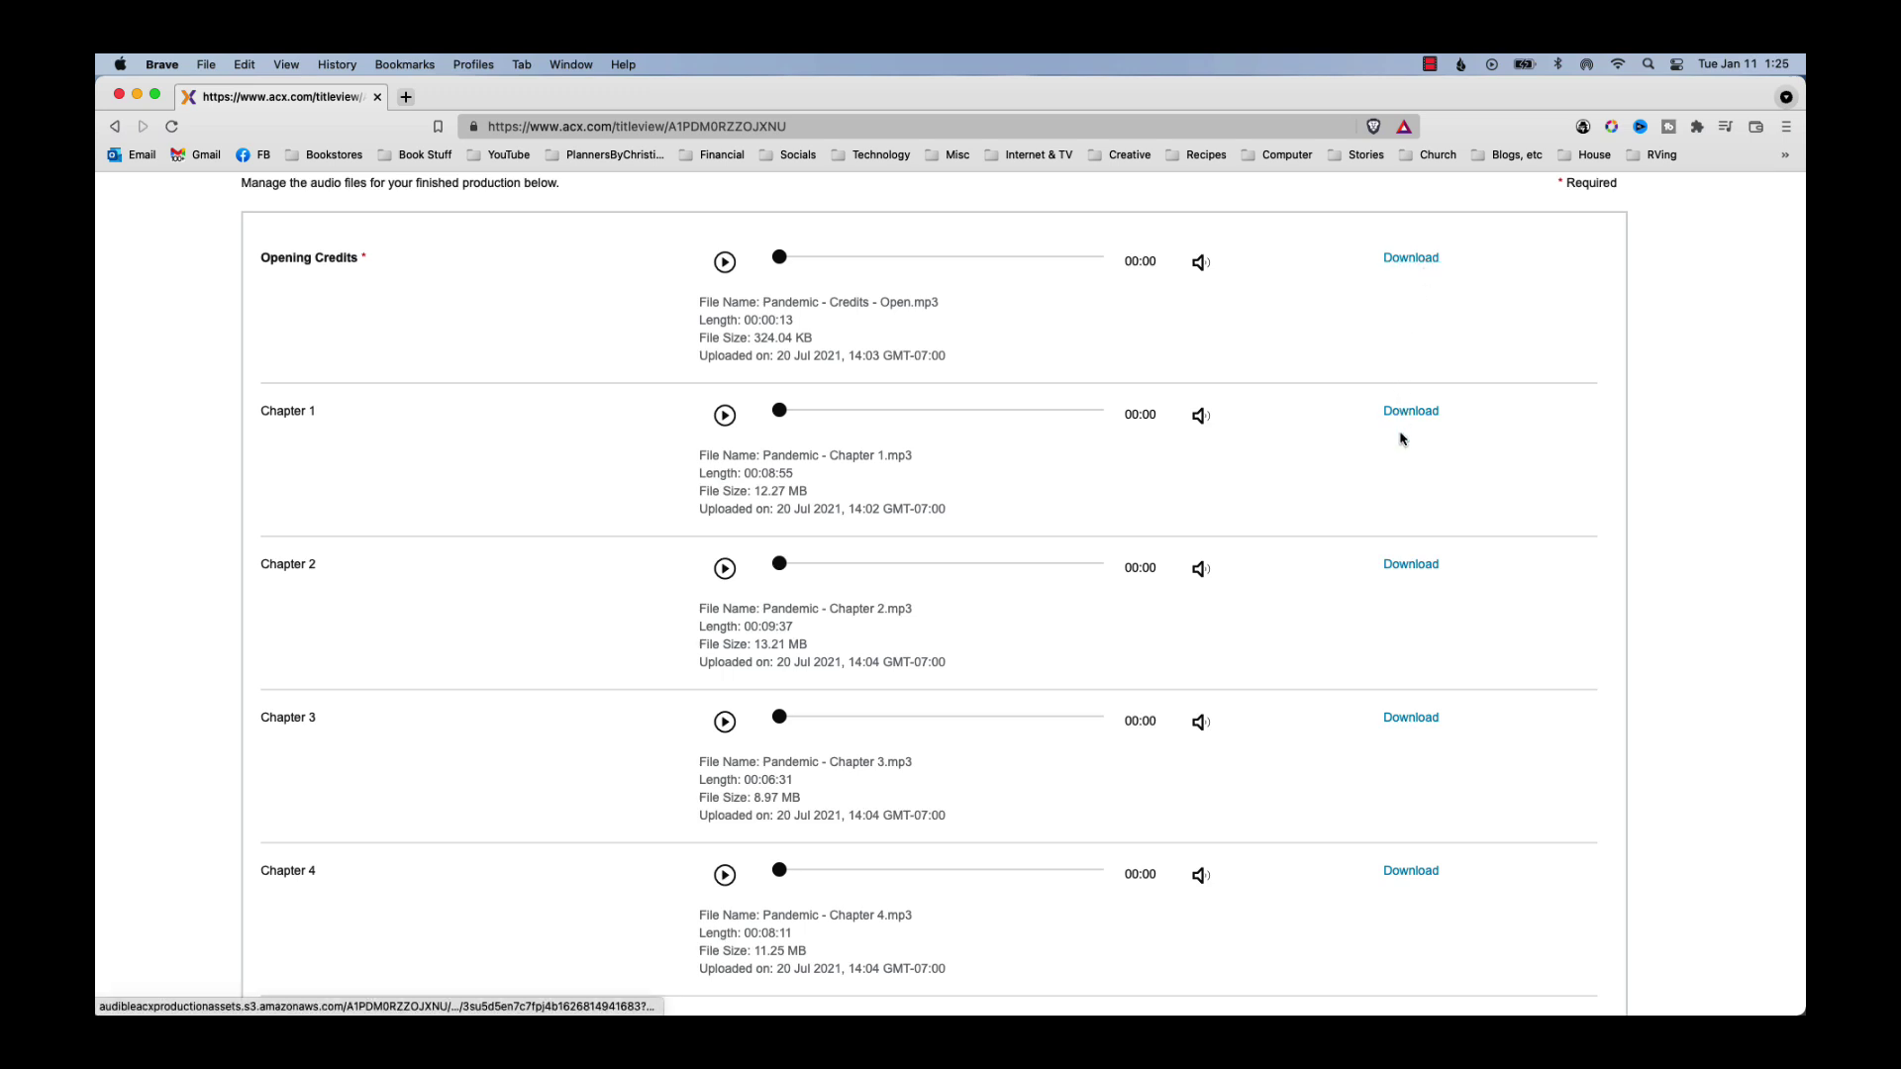
pyautogui.scroll(-2, 1400, 606)
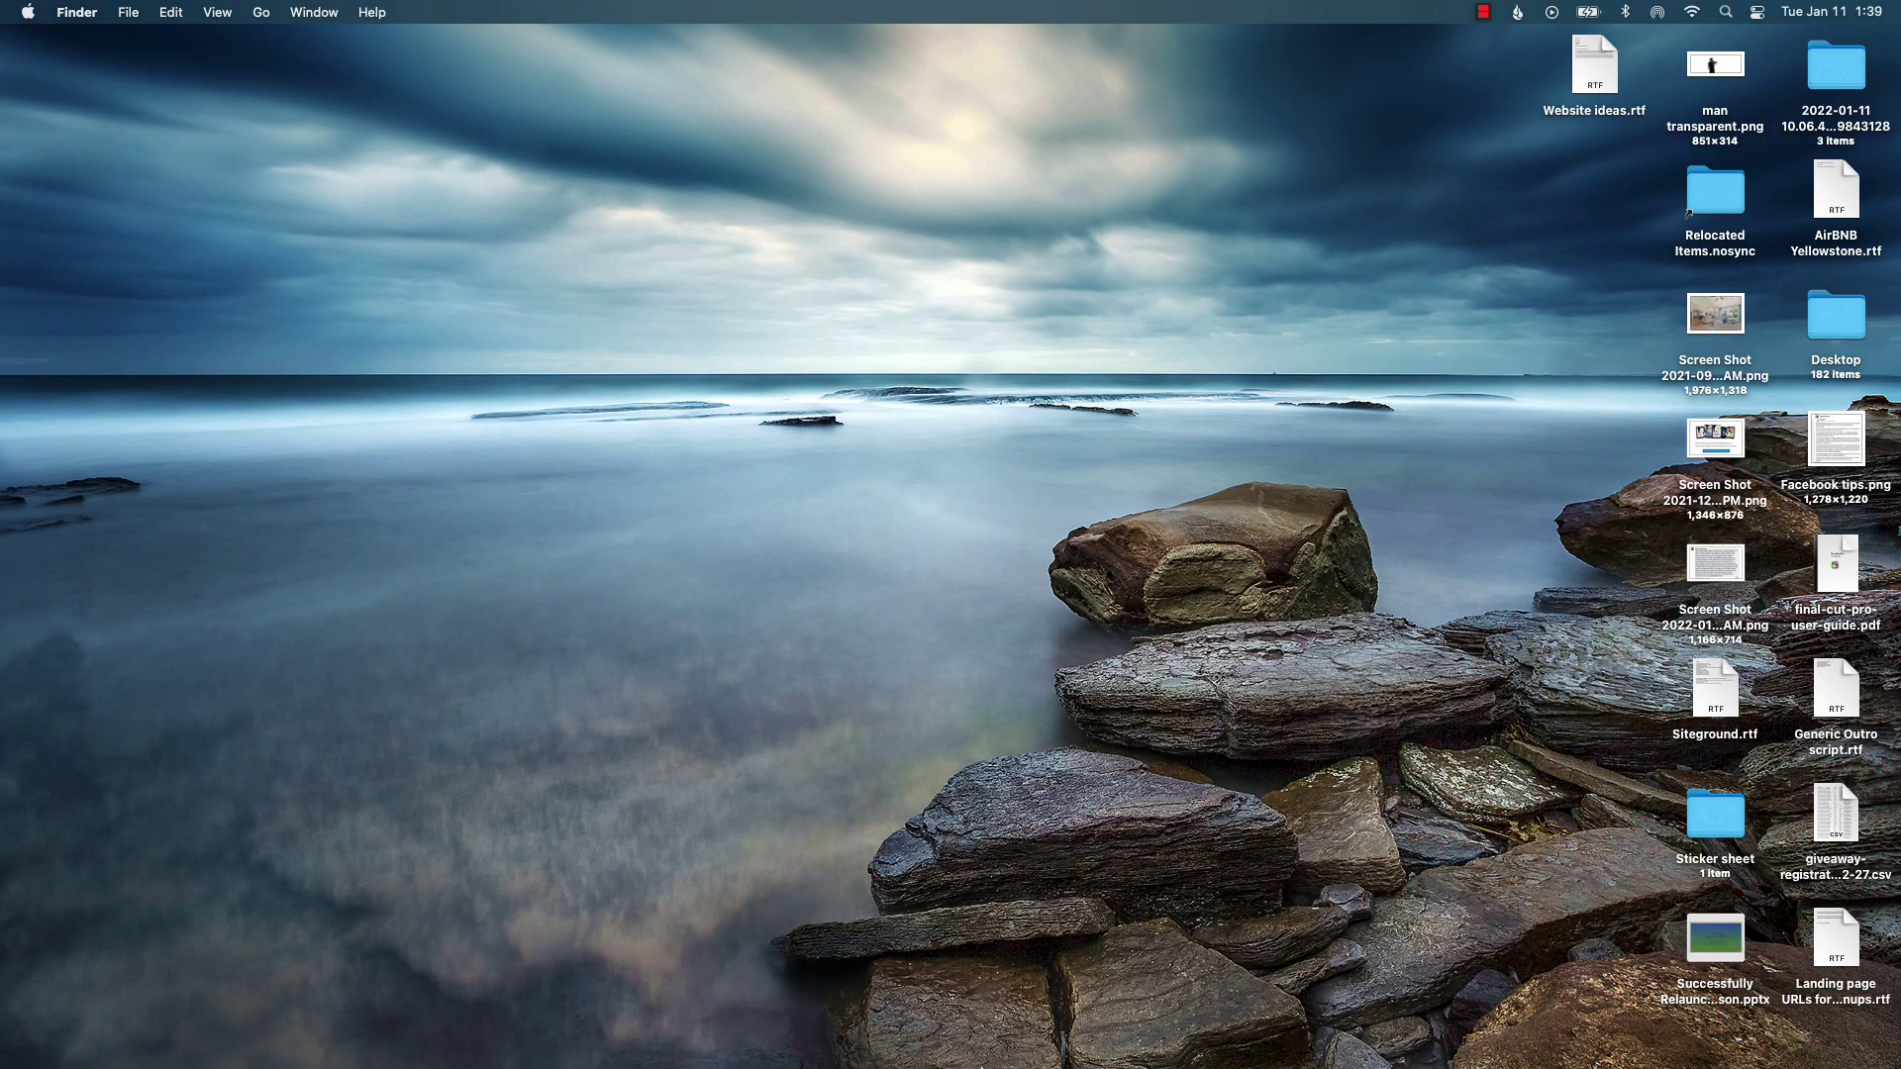
# Bring Camtasia 2021 to the front and start a new project
pyautogui.moveTo(968, 1059)
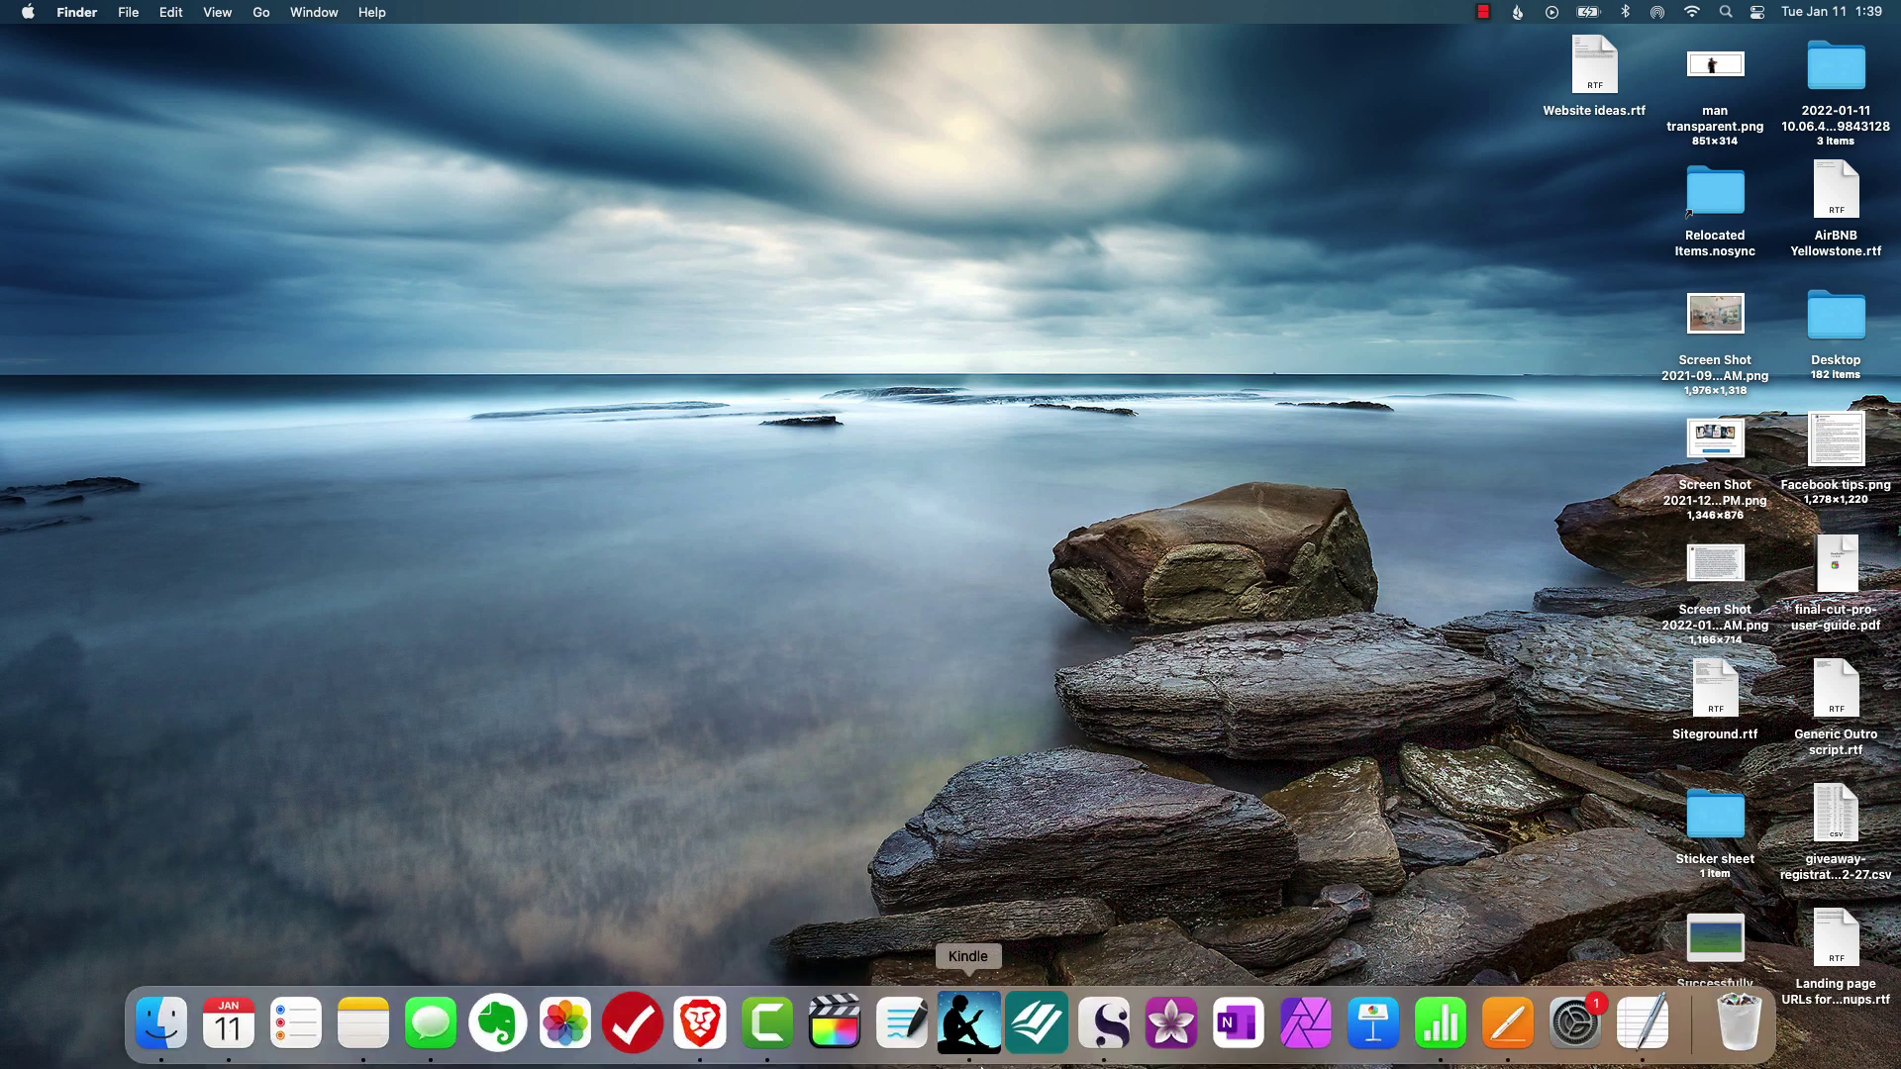
pyautogui.click(766, 1033)
pyautogui.click(182, 12)
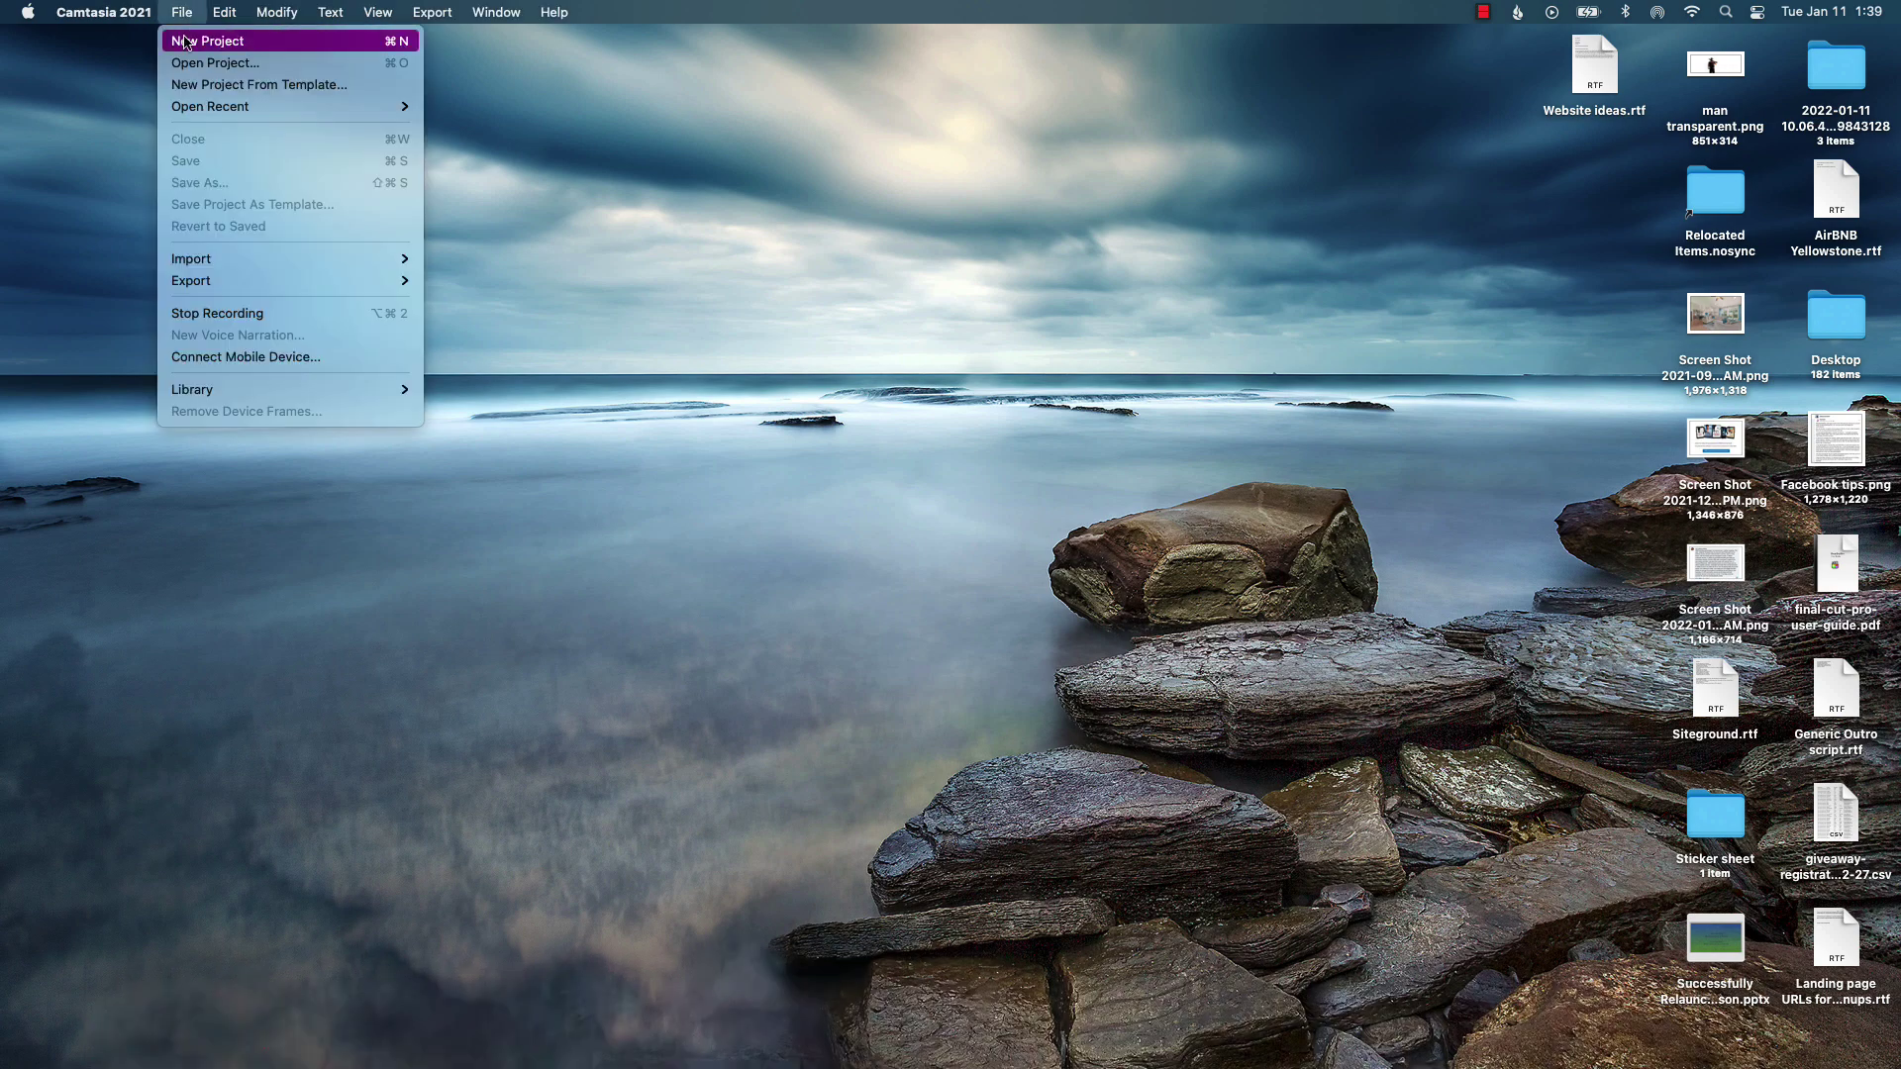
pyautogui.click(184, 42)
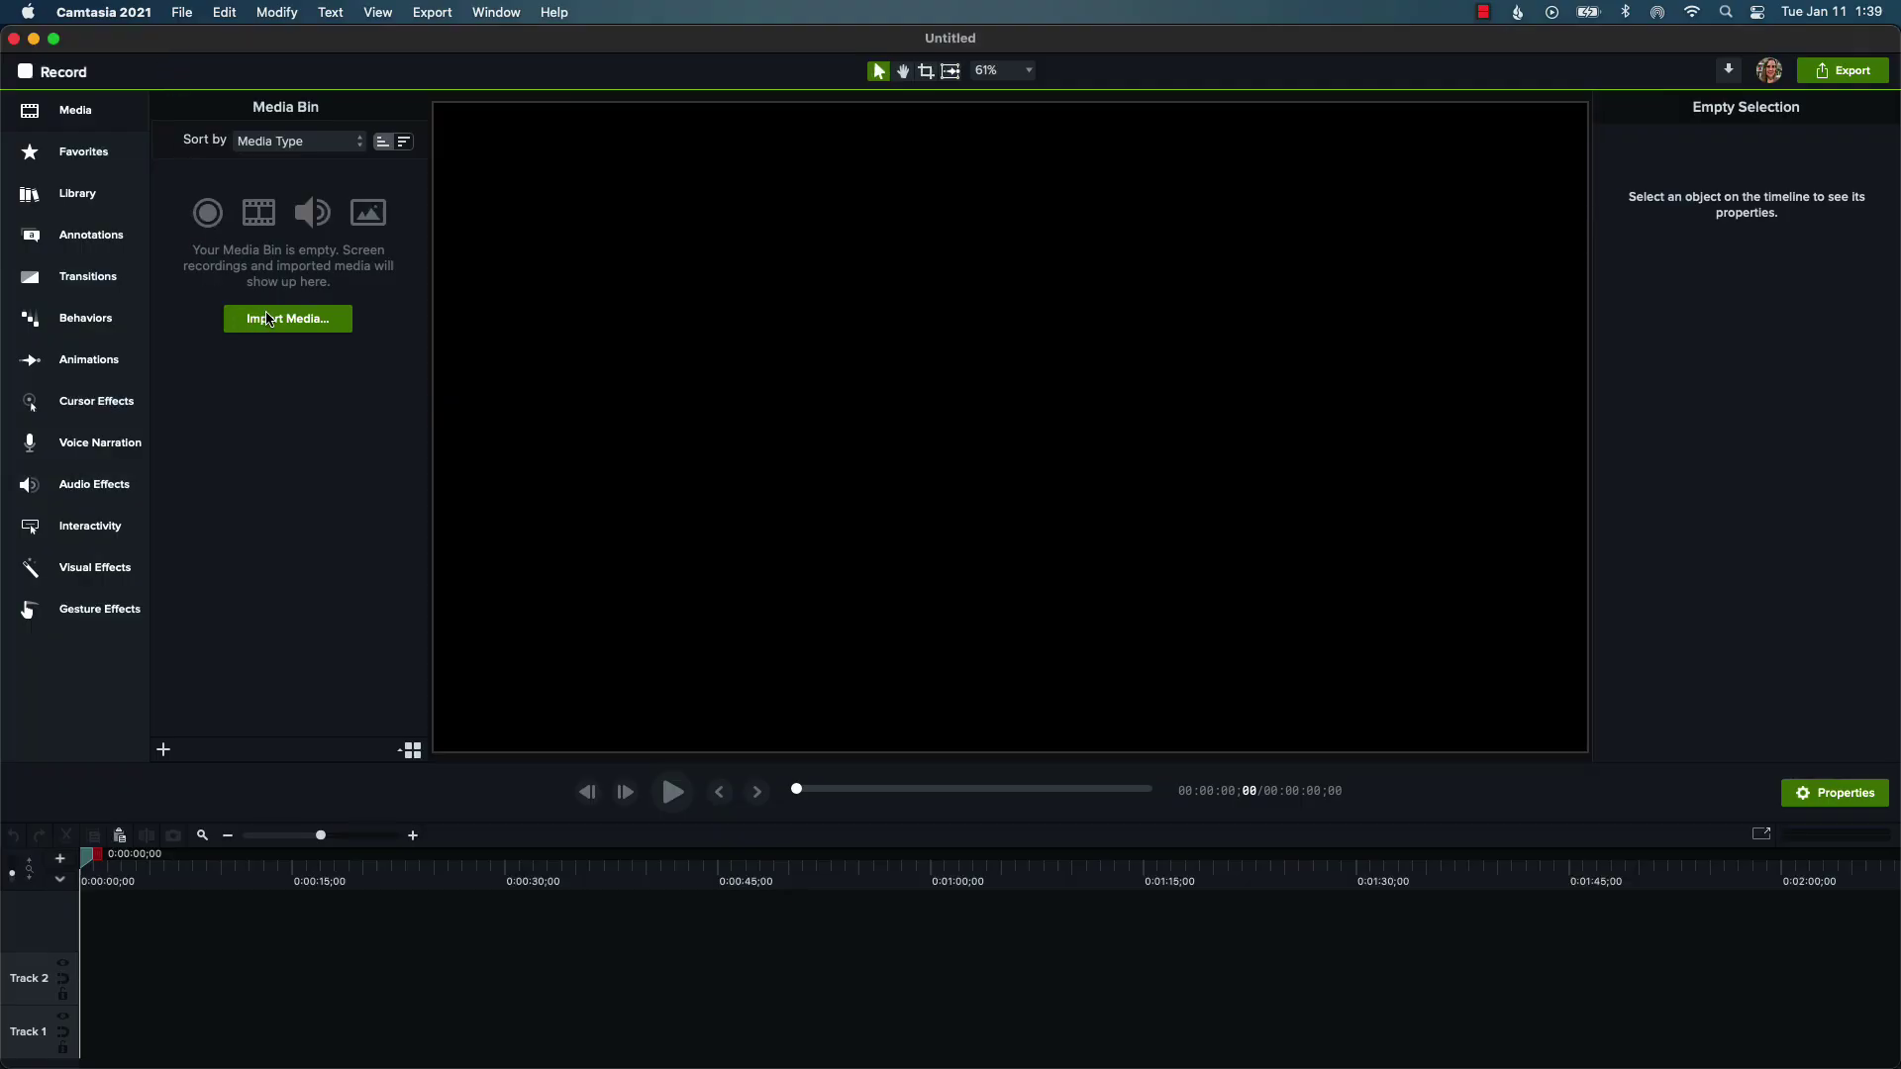
# Import chapter 1 through Closing Credits plus Opening Credits from Audio Files into the Media Bin
pyautogui.click(268, 319)
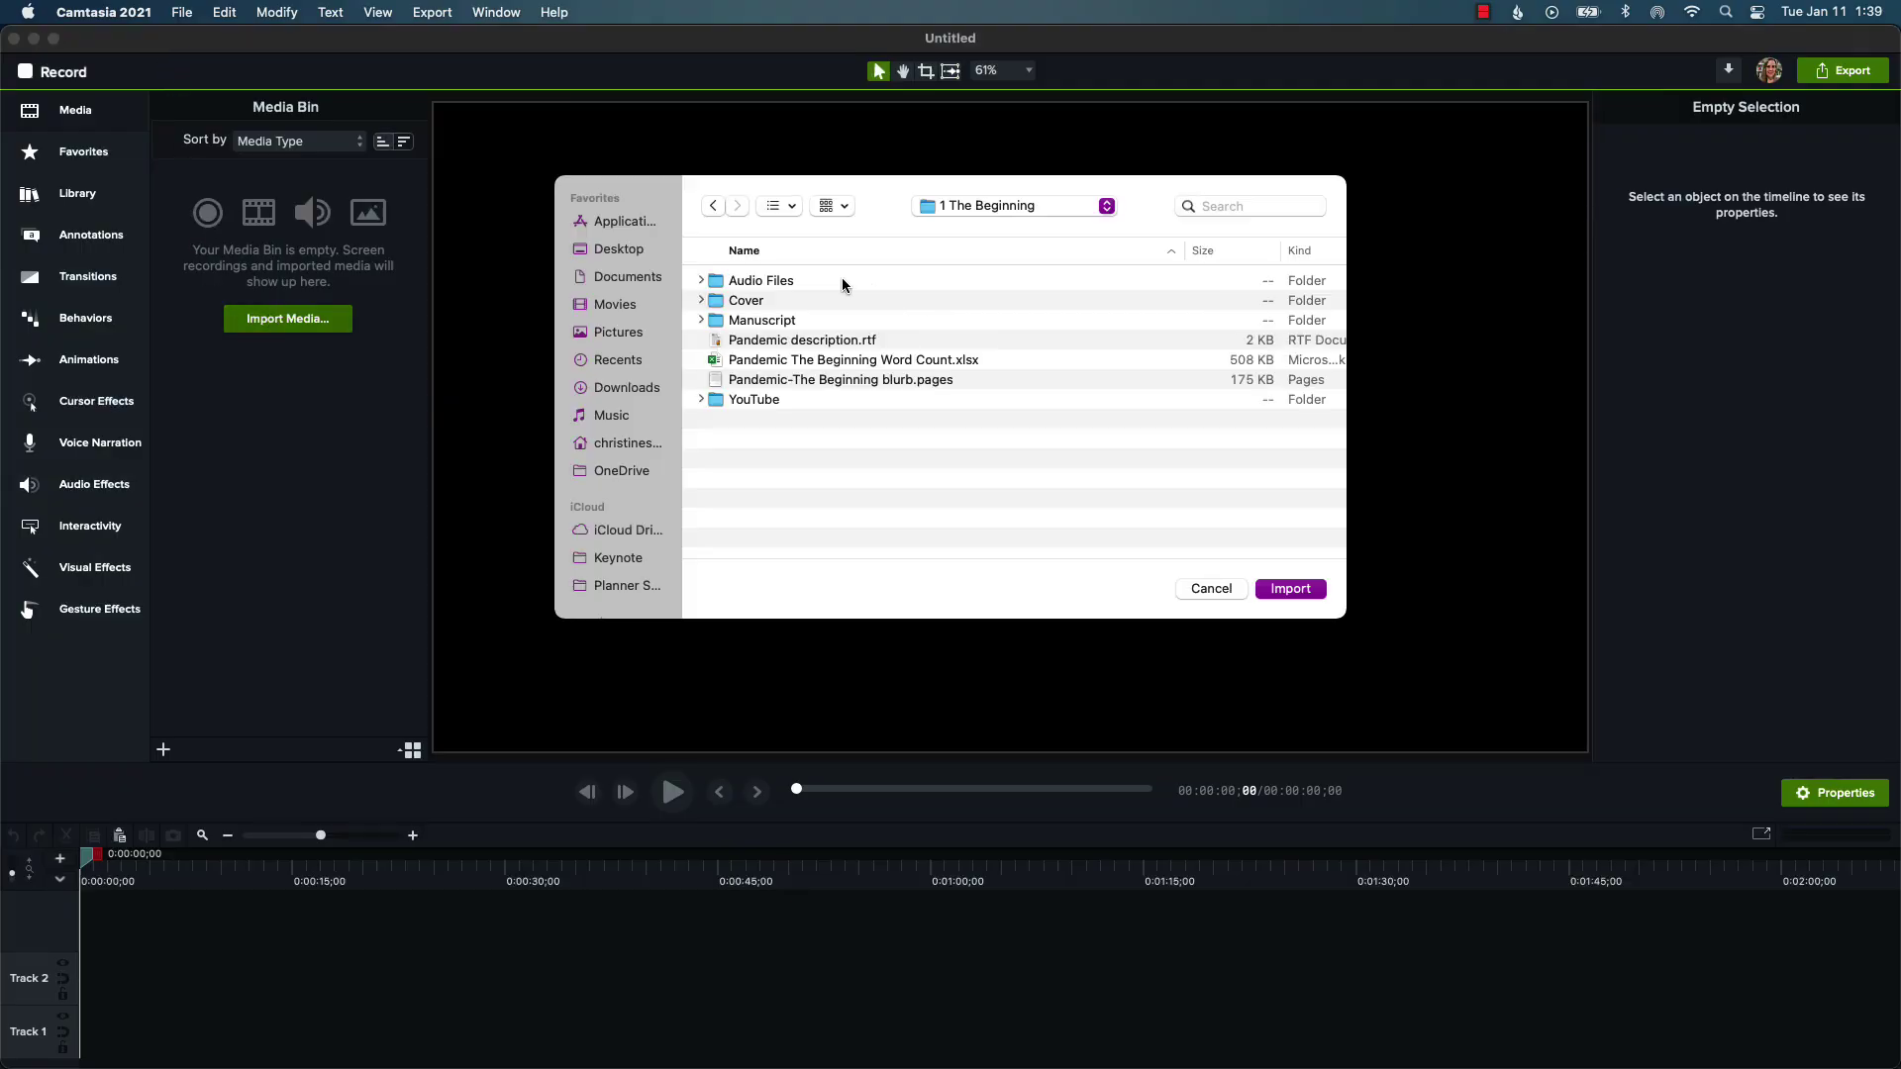
pyautogui.doubleClick(779, 283)
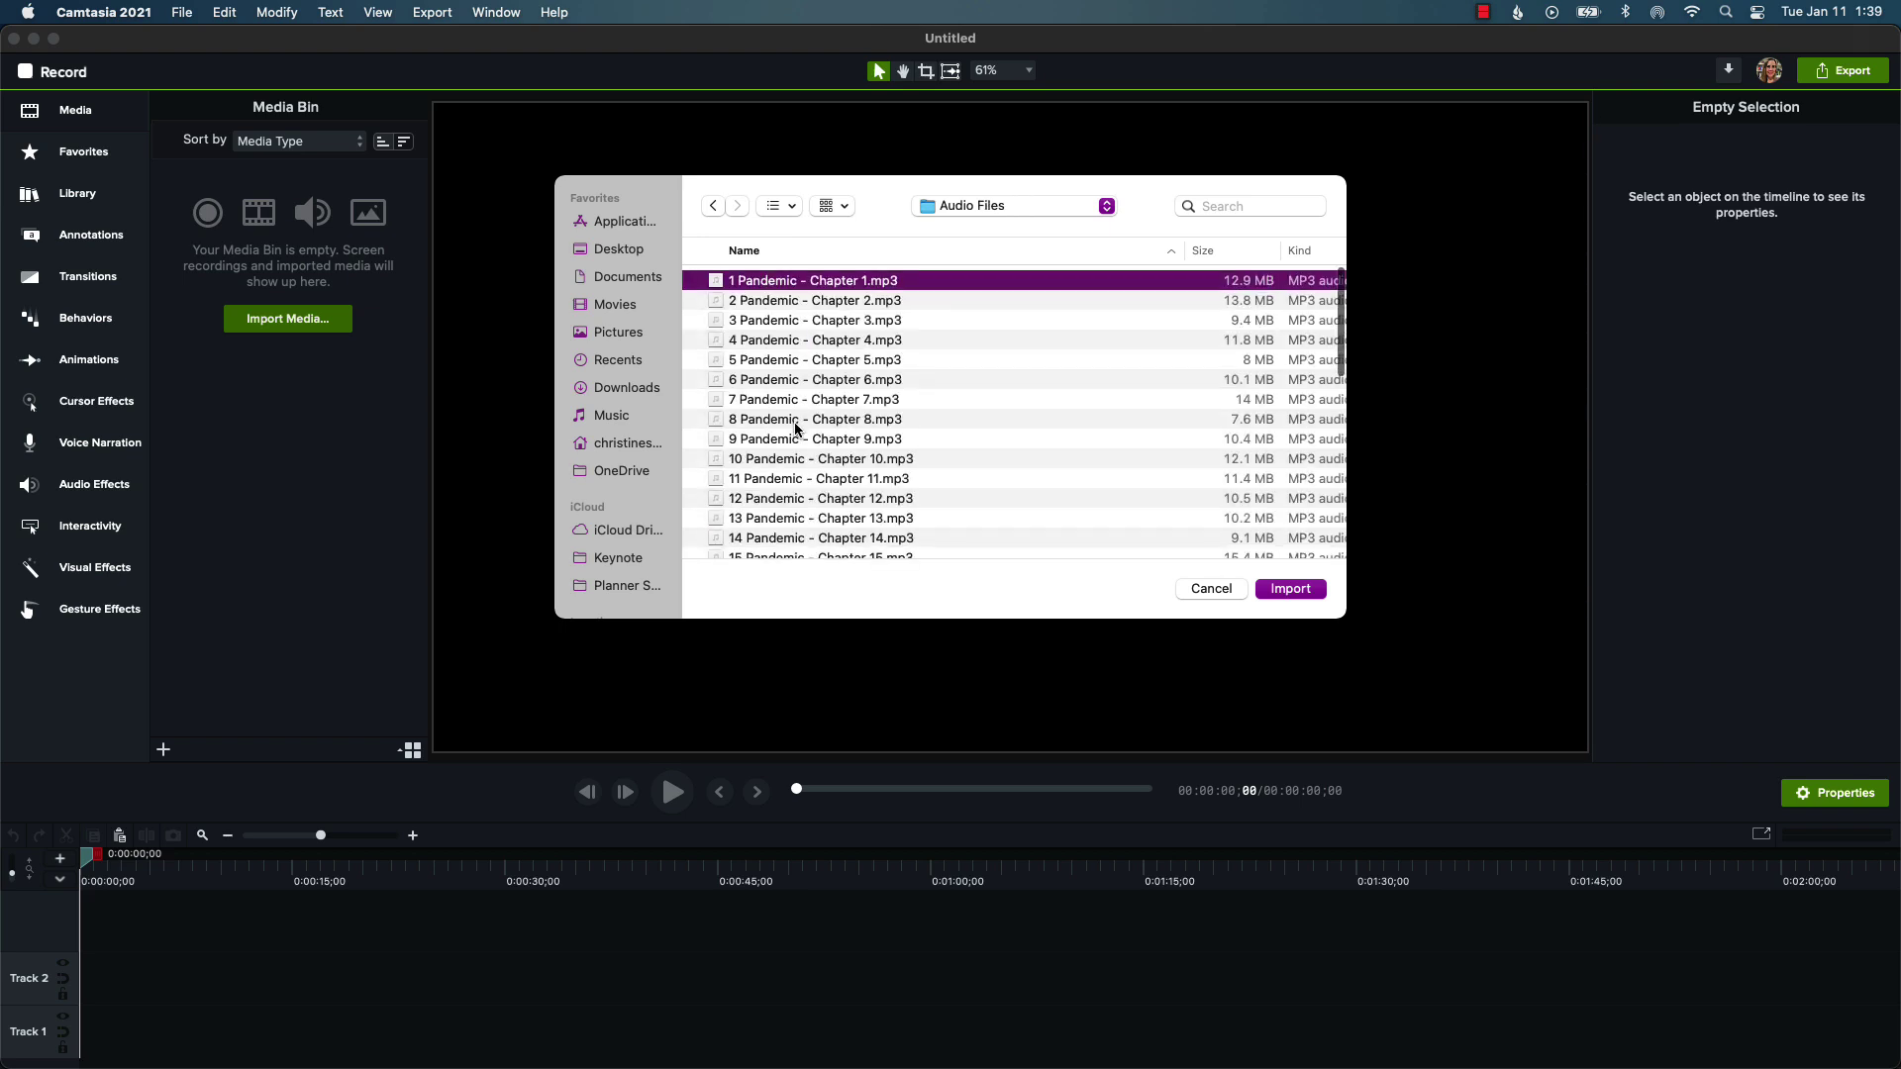
pyautogui.scroll(-5, 797, 428)
pyautogui.scroll(5, 804, 376)
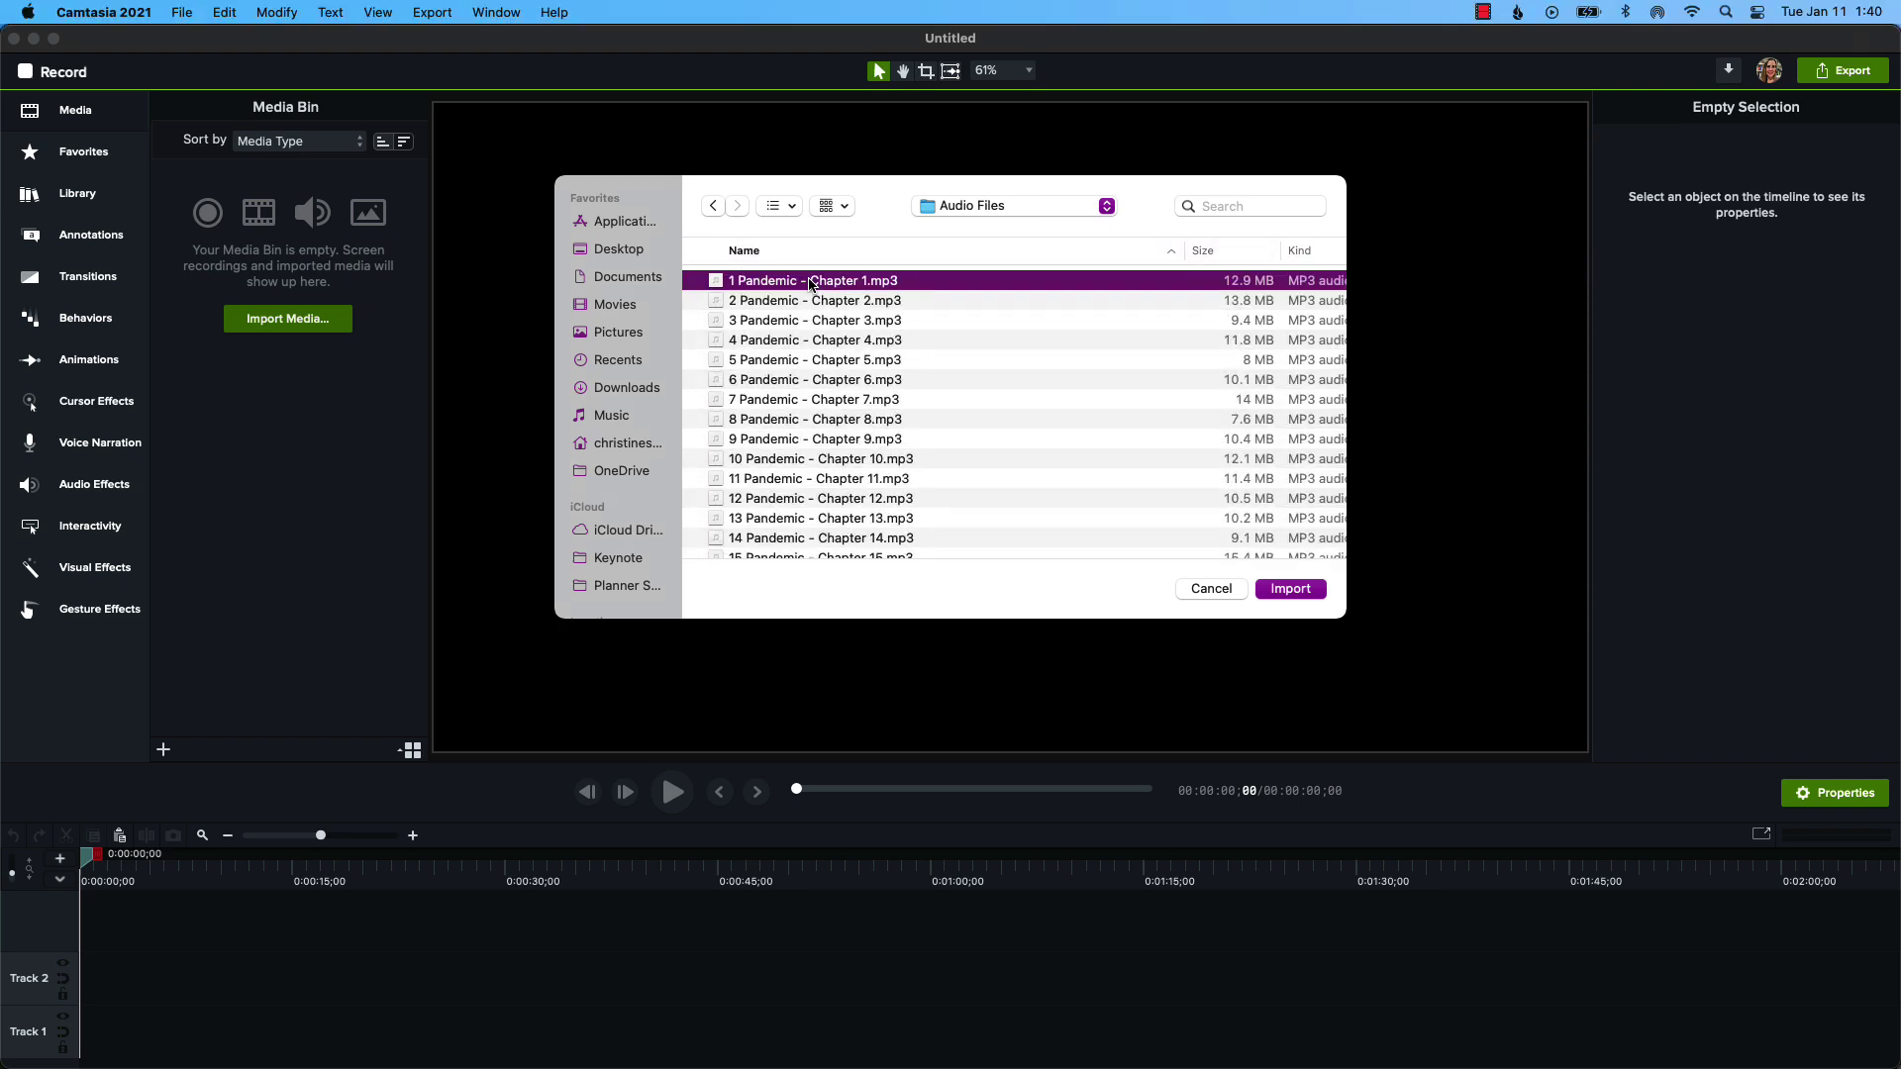
pyautogui.scroll(-15, 782, 475)
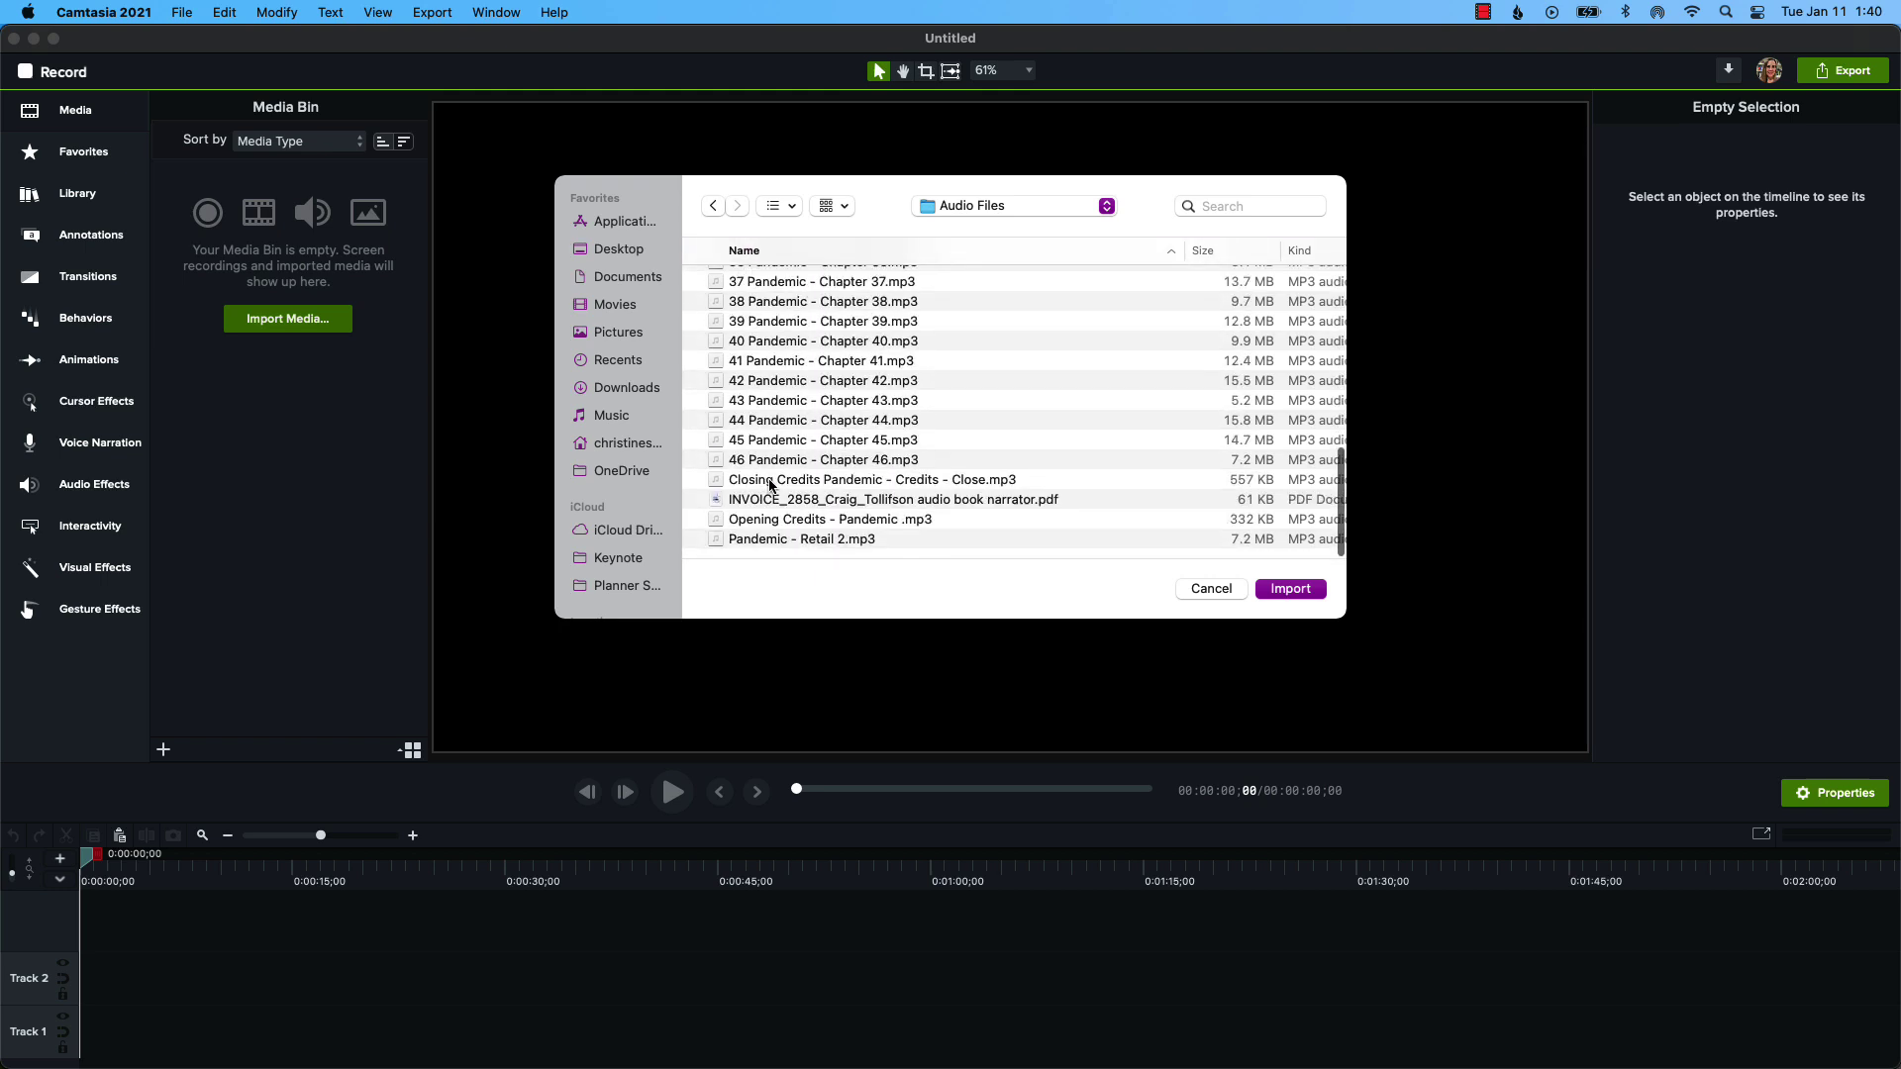
pyautogui.keyDown('shift'); pyautogui.click(771, 484); pyautogui.keyUp('shift')
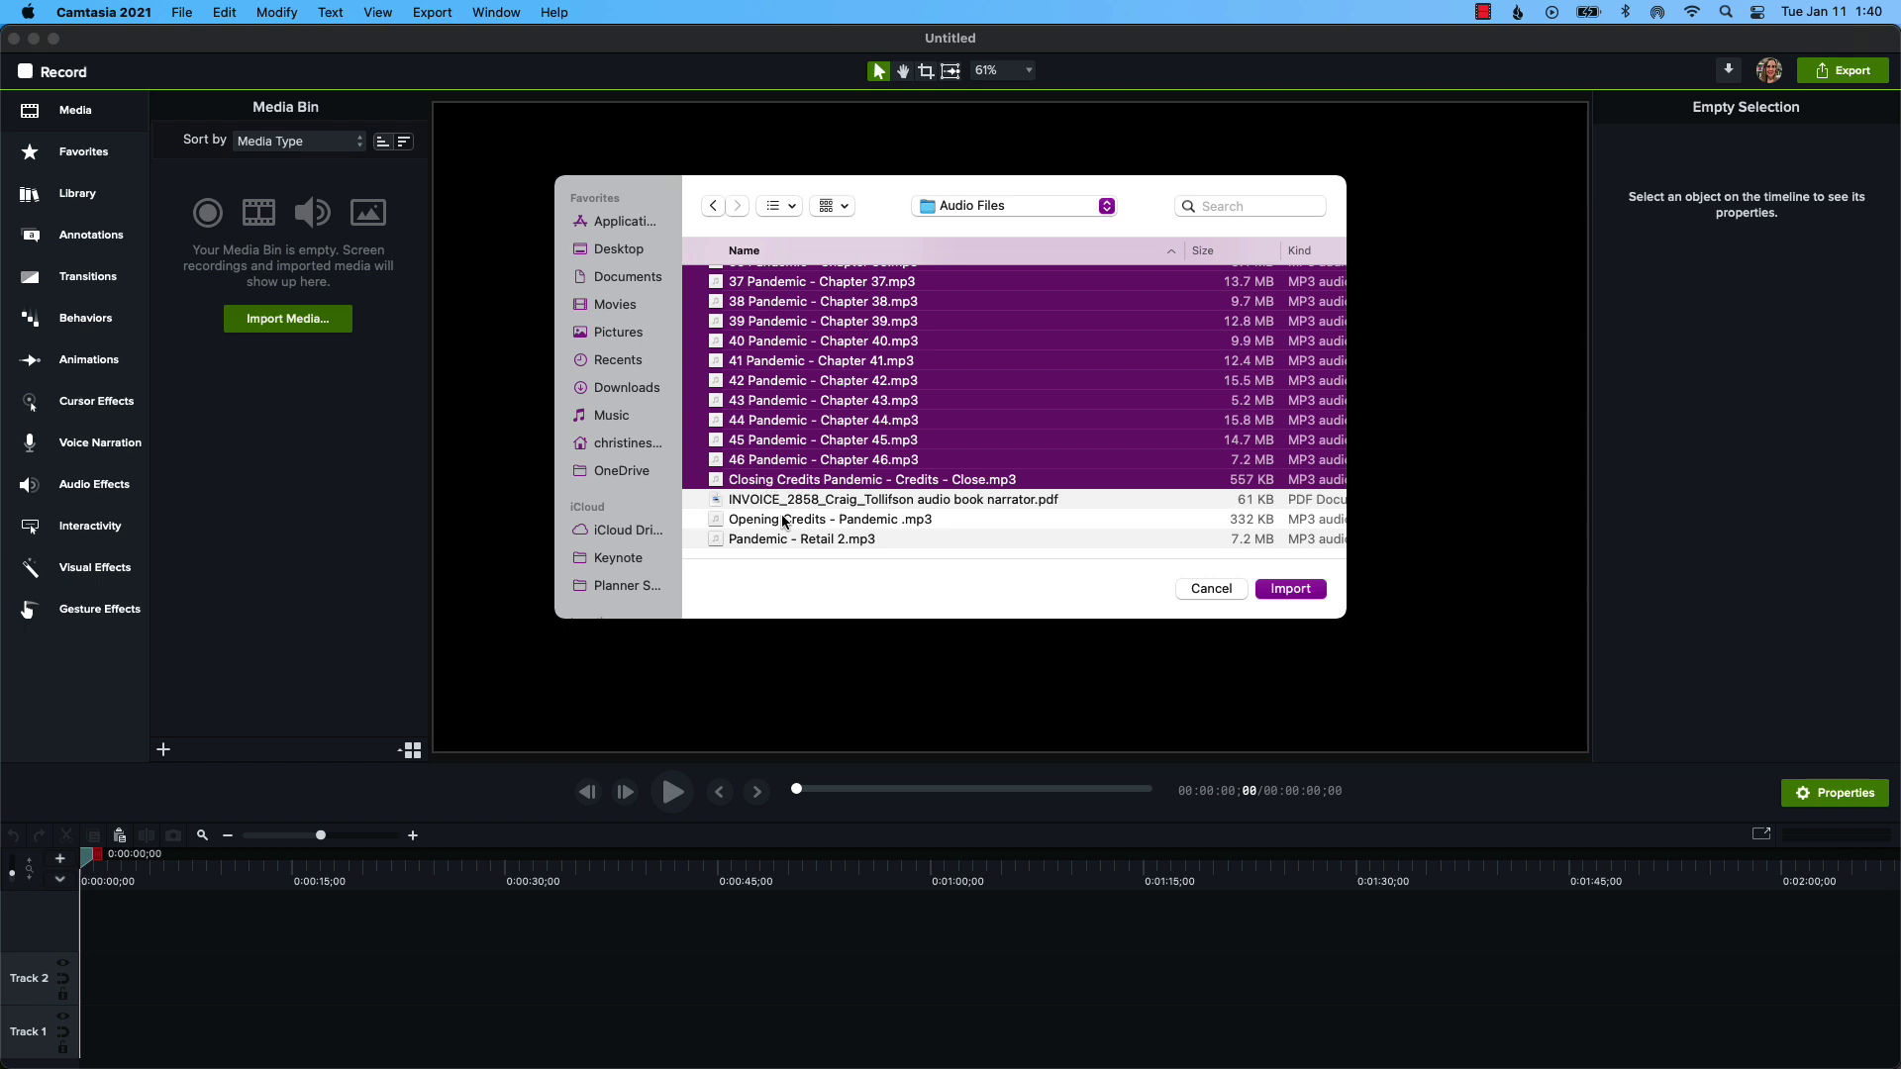
pyautogui.keyDown('super'); pyautogui.click(785, 519); pyautogui.keyUp('super')
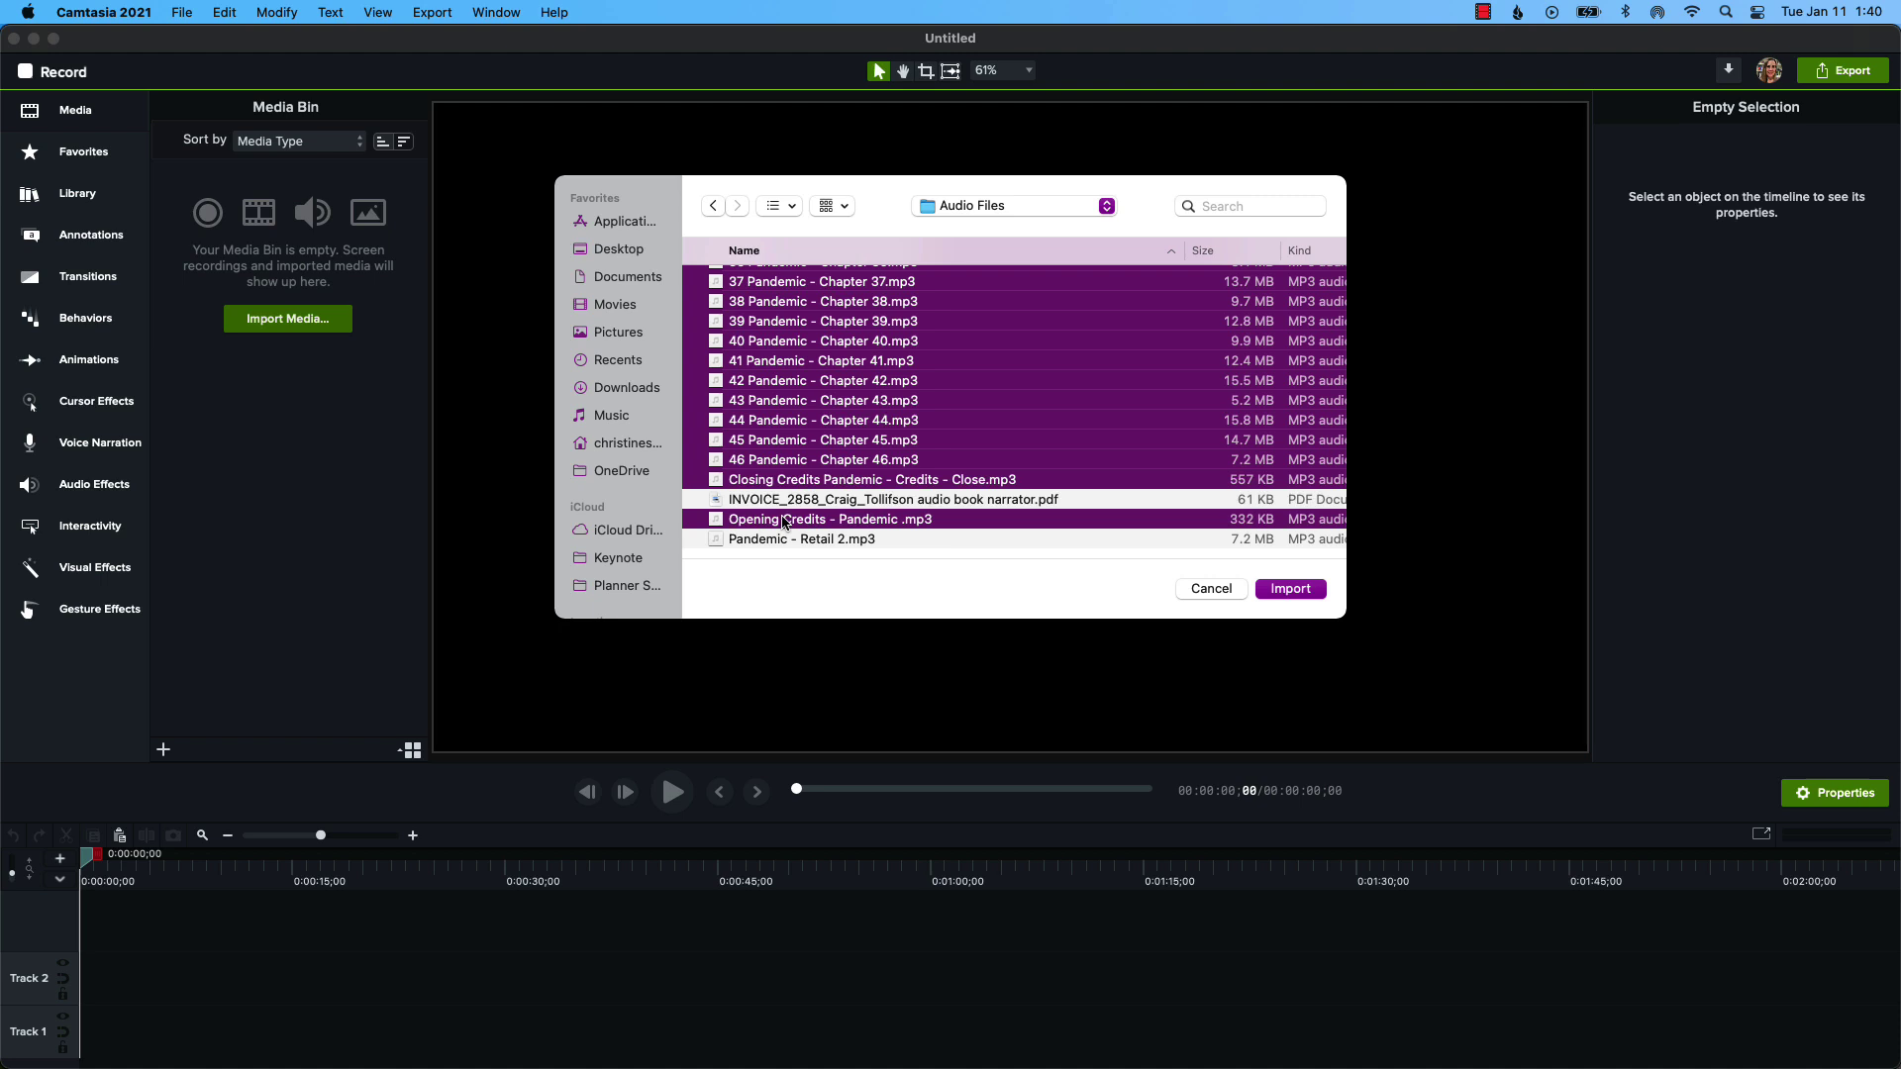
pyautogui.click(1290, 590)
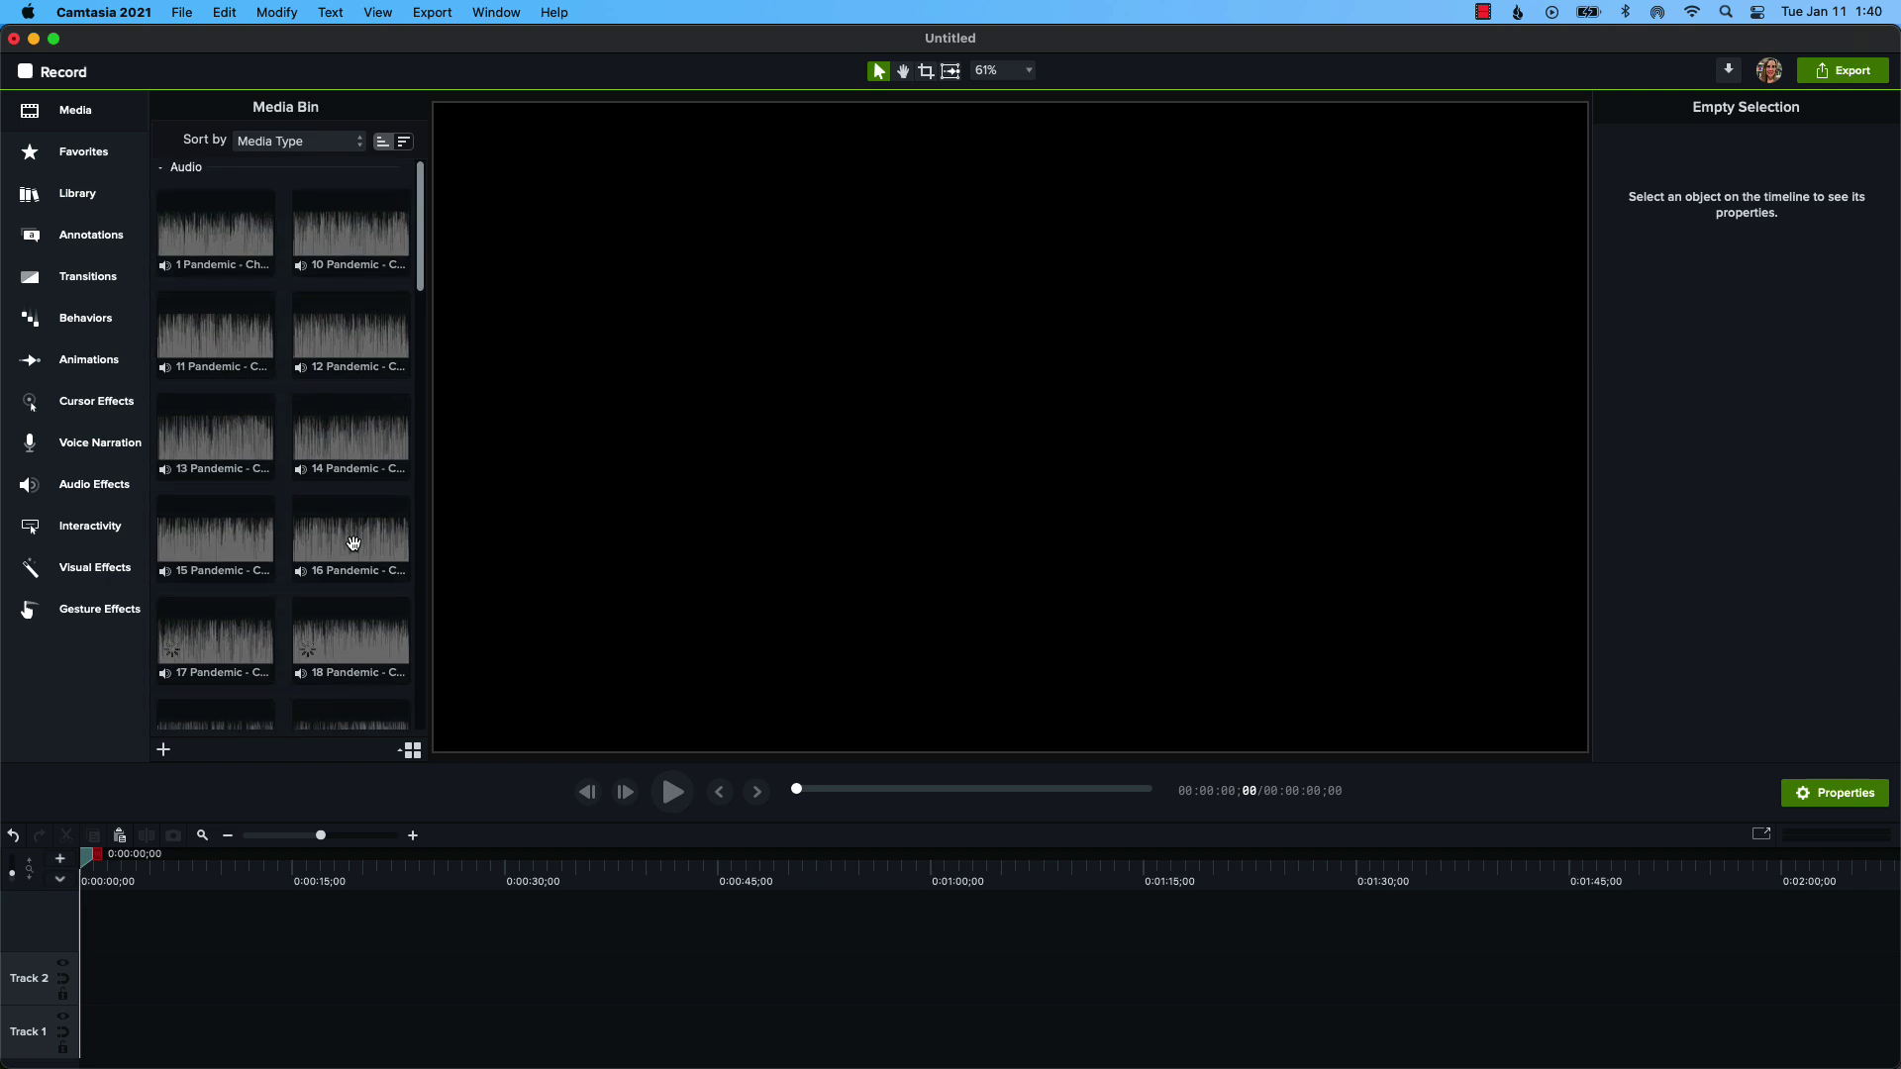
pyautogui.scroll(-10, 353, 544)
# Open a Finder window on the 1 The Beginning > Audio Files folder
pyautogui.moveTo(229, 1030)
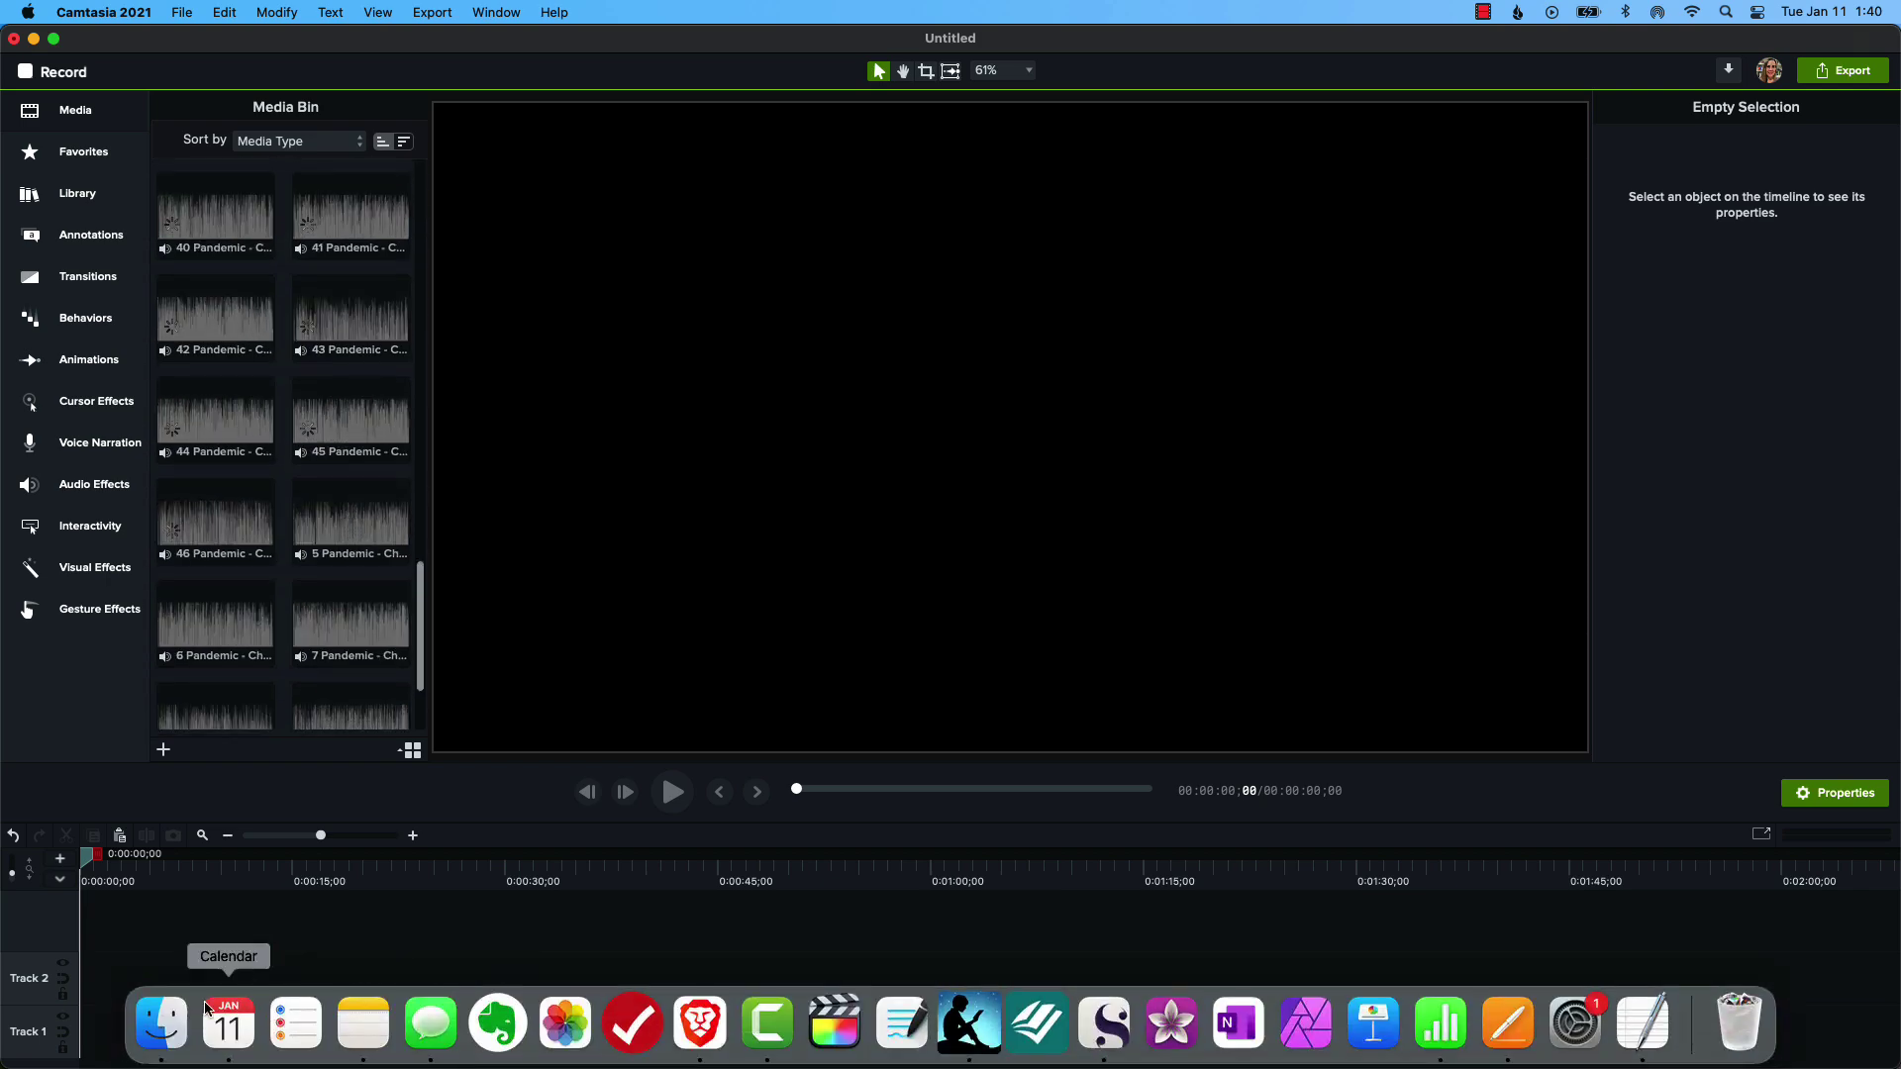
pyautogui.click(160, 1027)
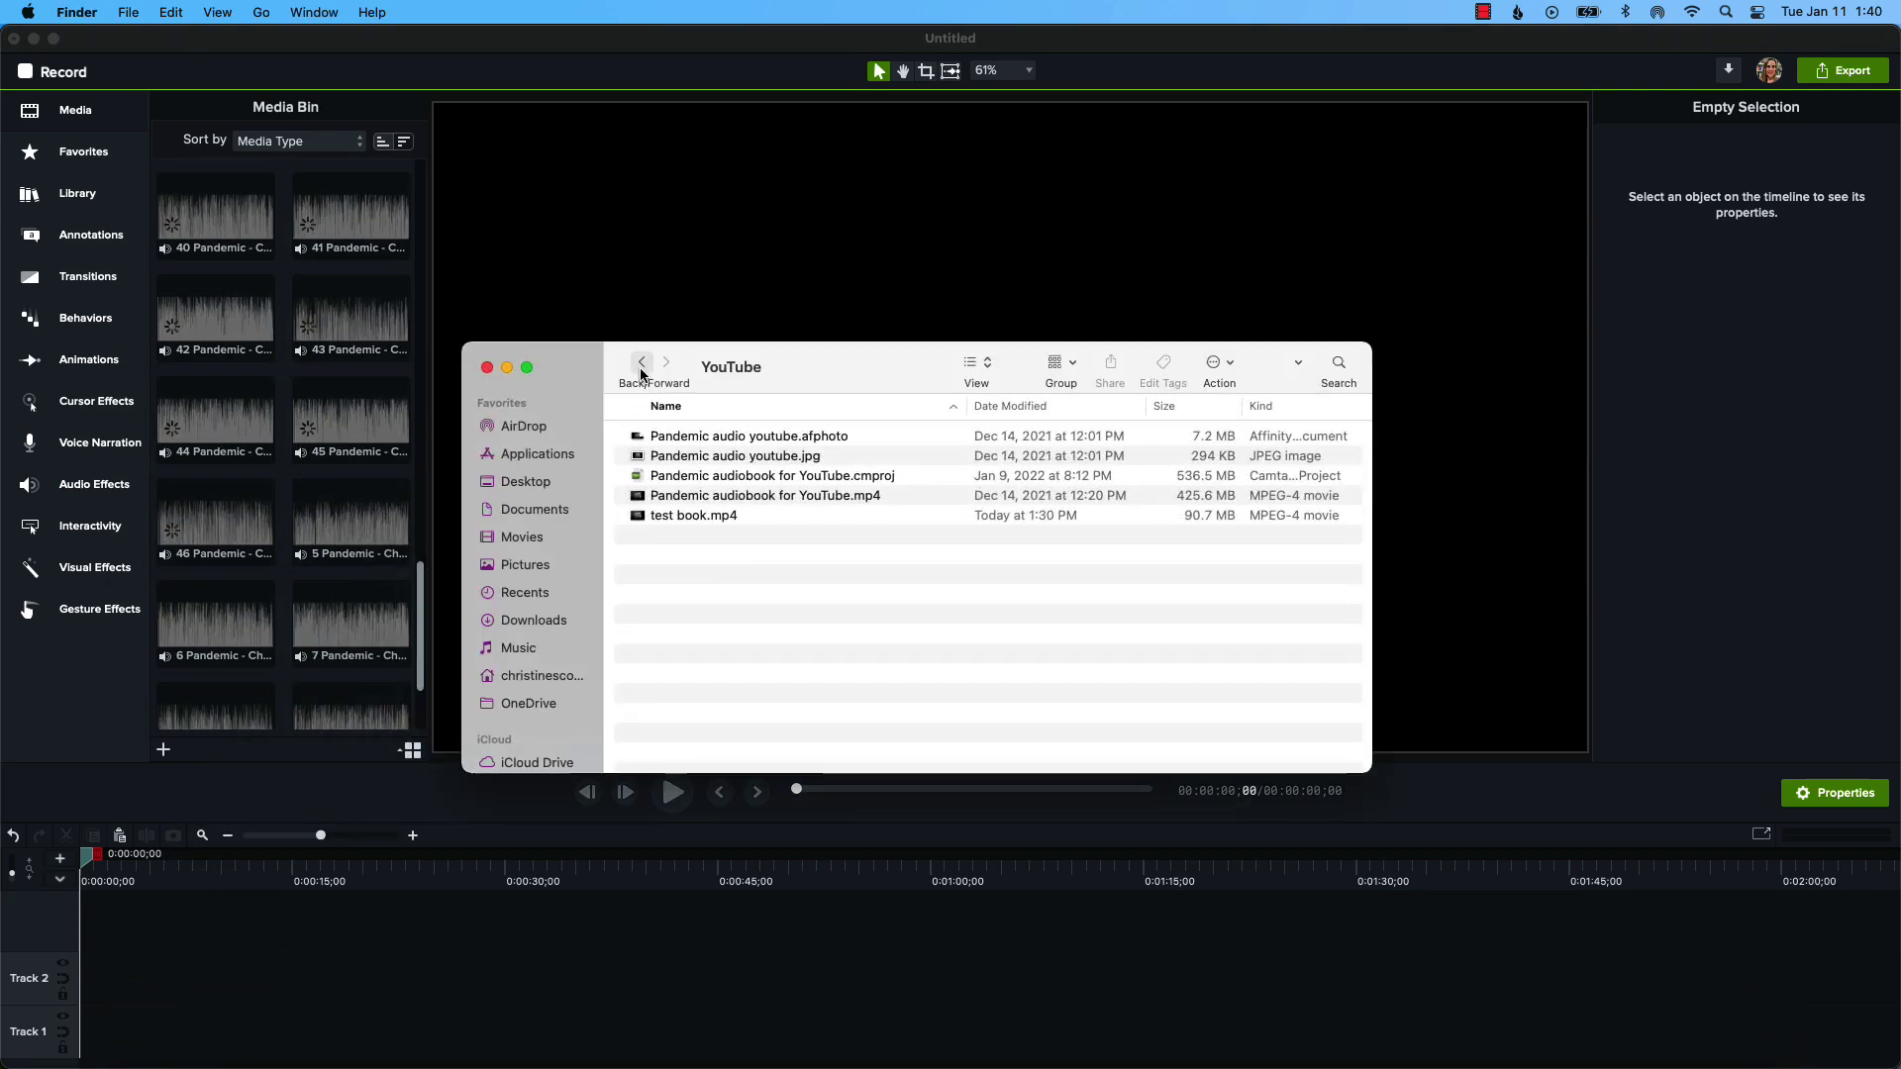
pyautogui.click(642, 364)
pyautogui.doubleClick(669, 437)
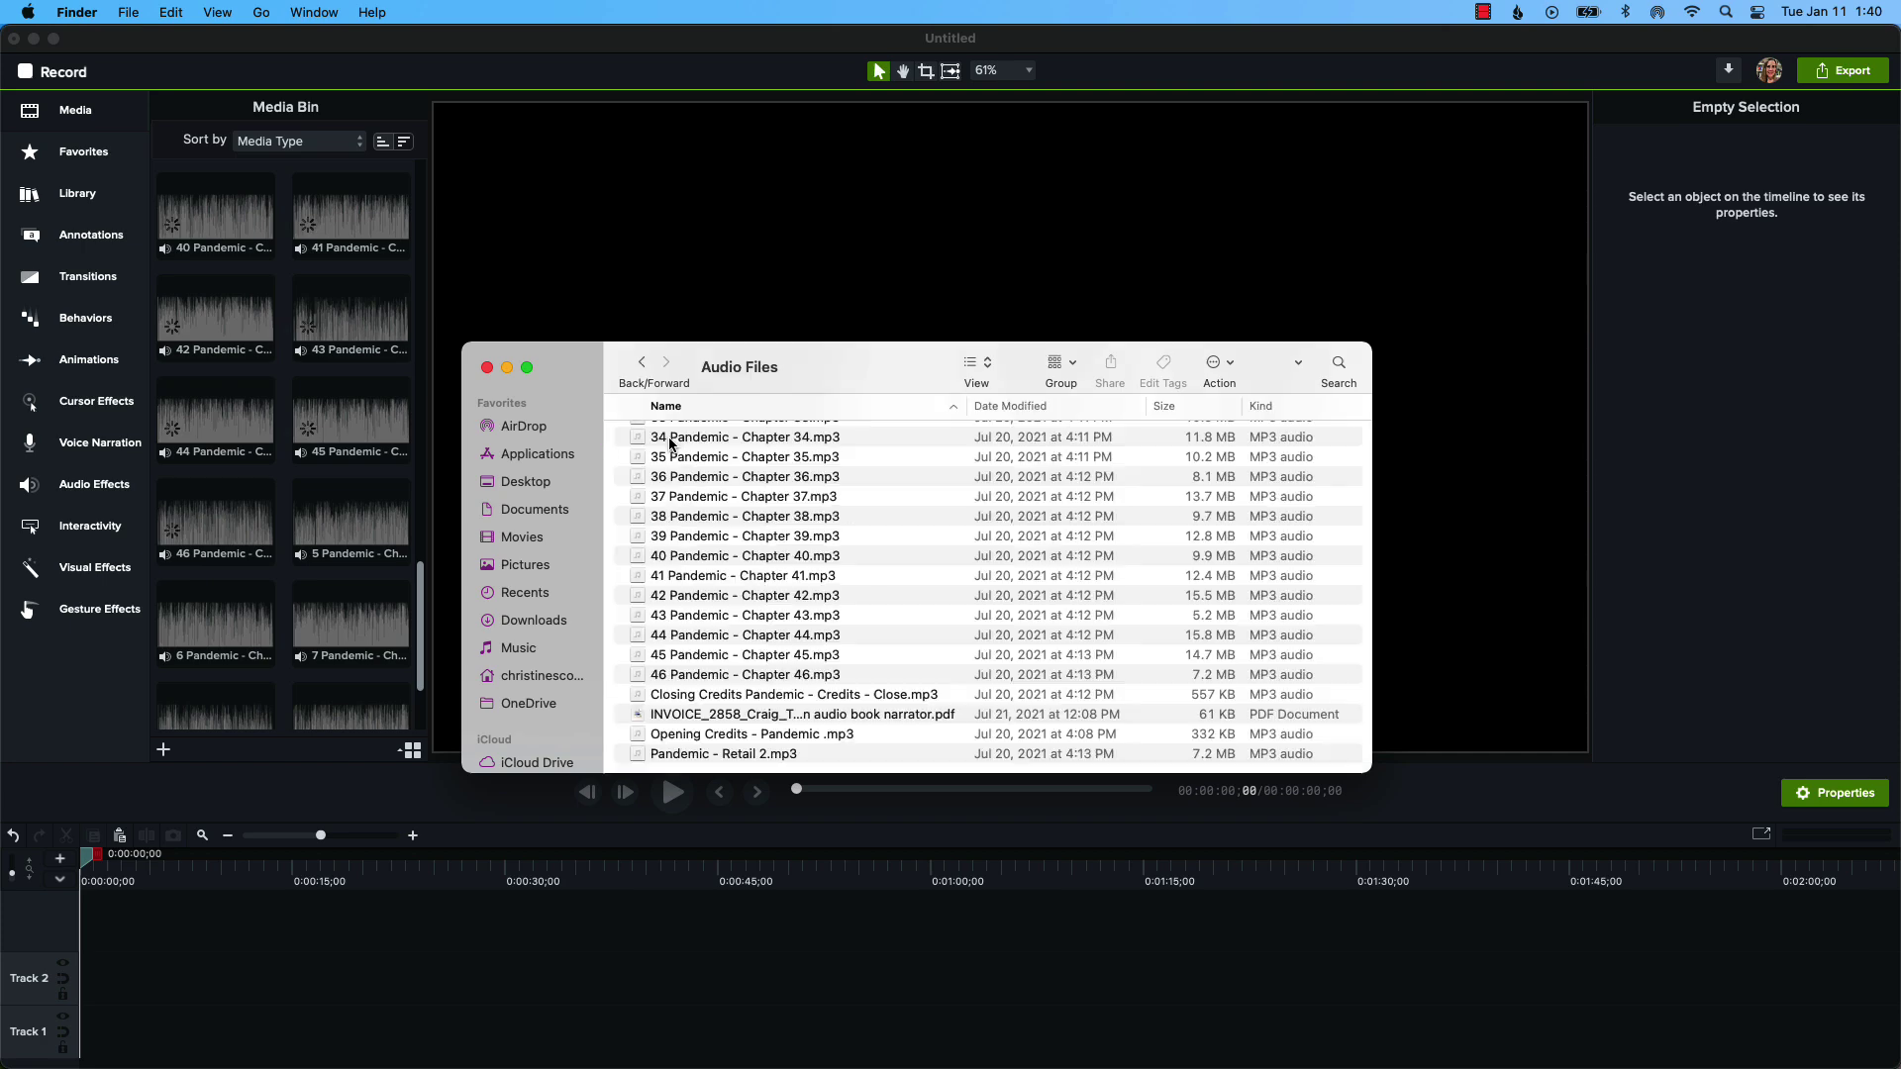
pyautogui.scroll(15, 703, 485)
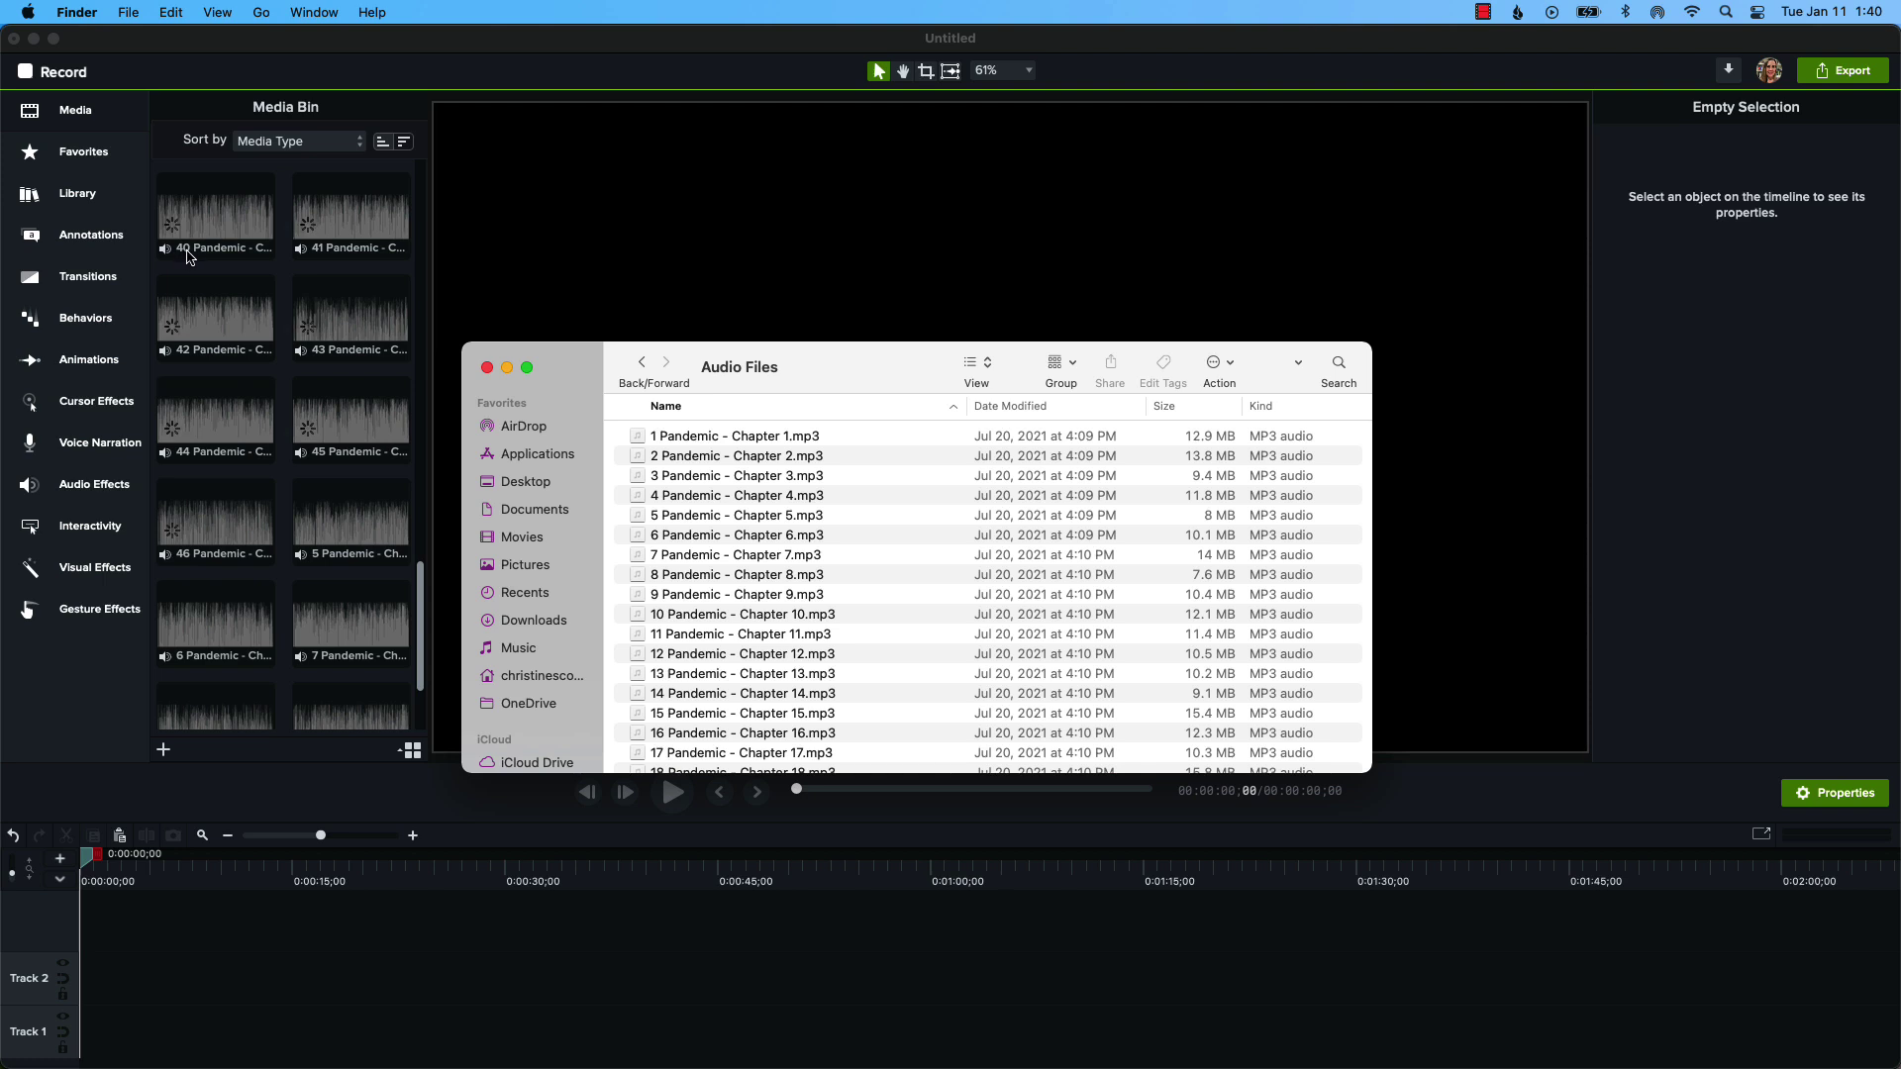
# Cancel renaming the Chapter 1 file and minimize the Audio Files window
pyautogui.rightClick(691, 433)
pyautogui.moveTo(716, 473)
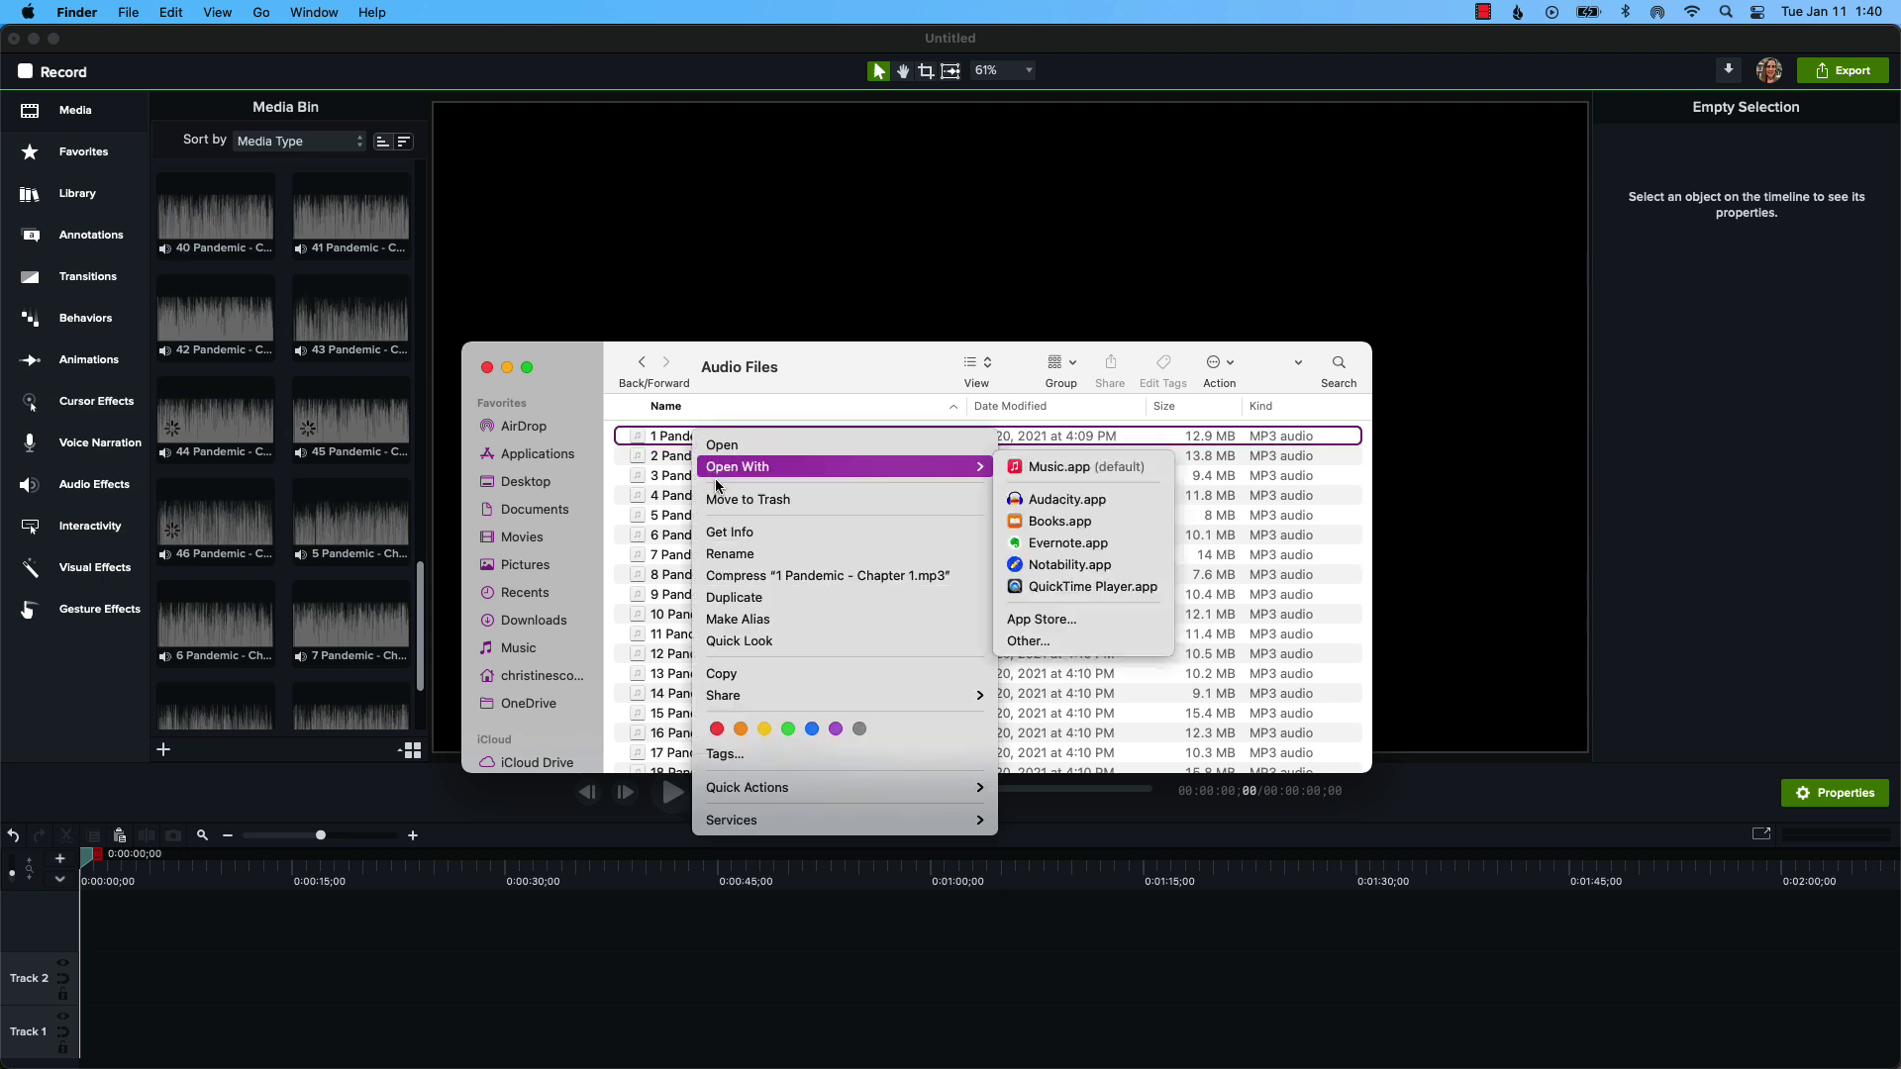
pyautogui.click(730, 553)
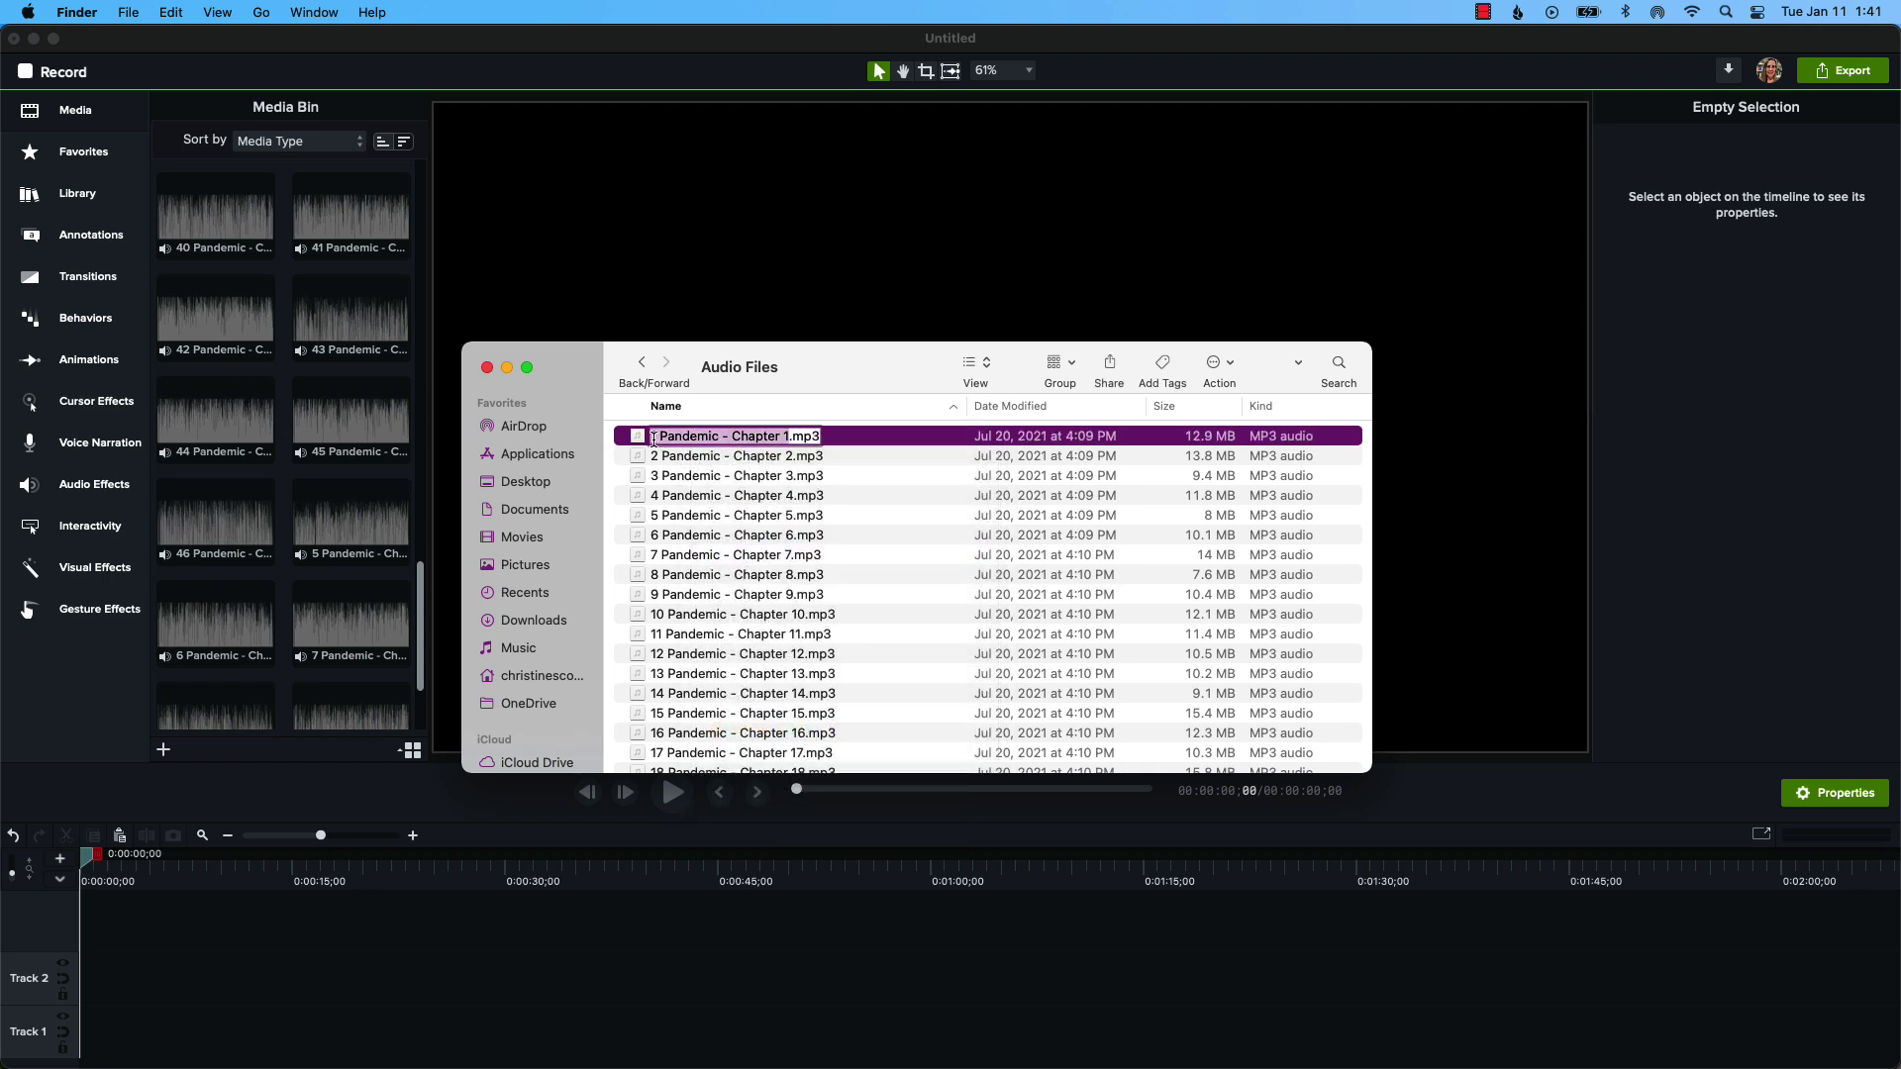
pyautogui.click(880, 497)
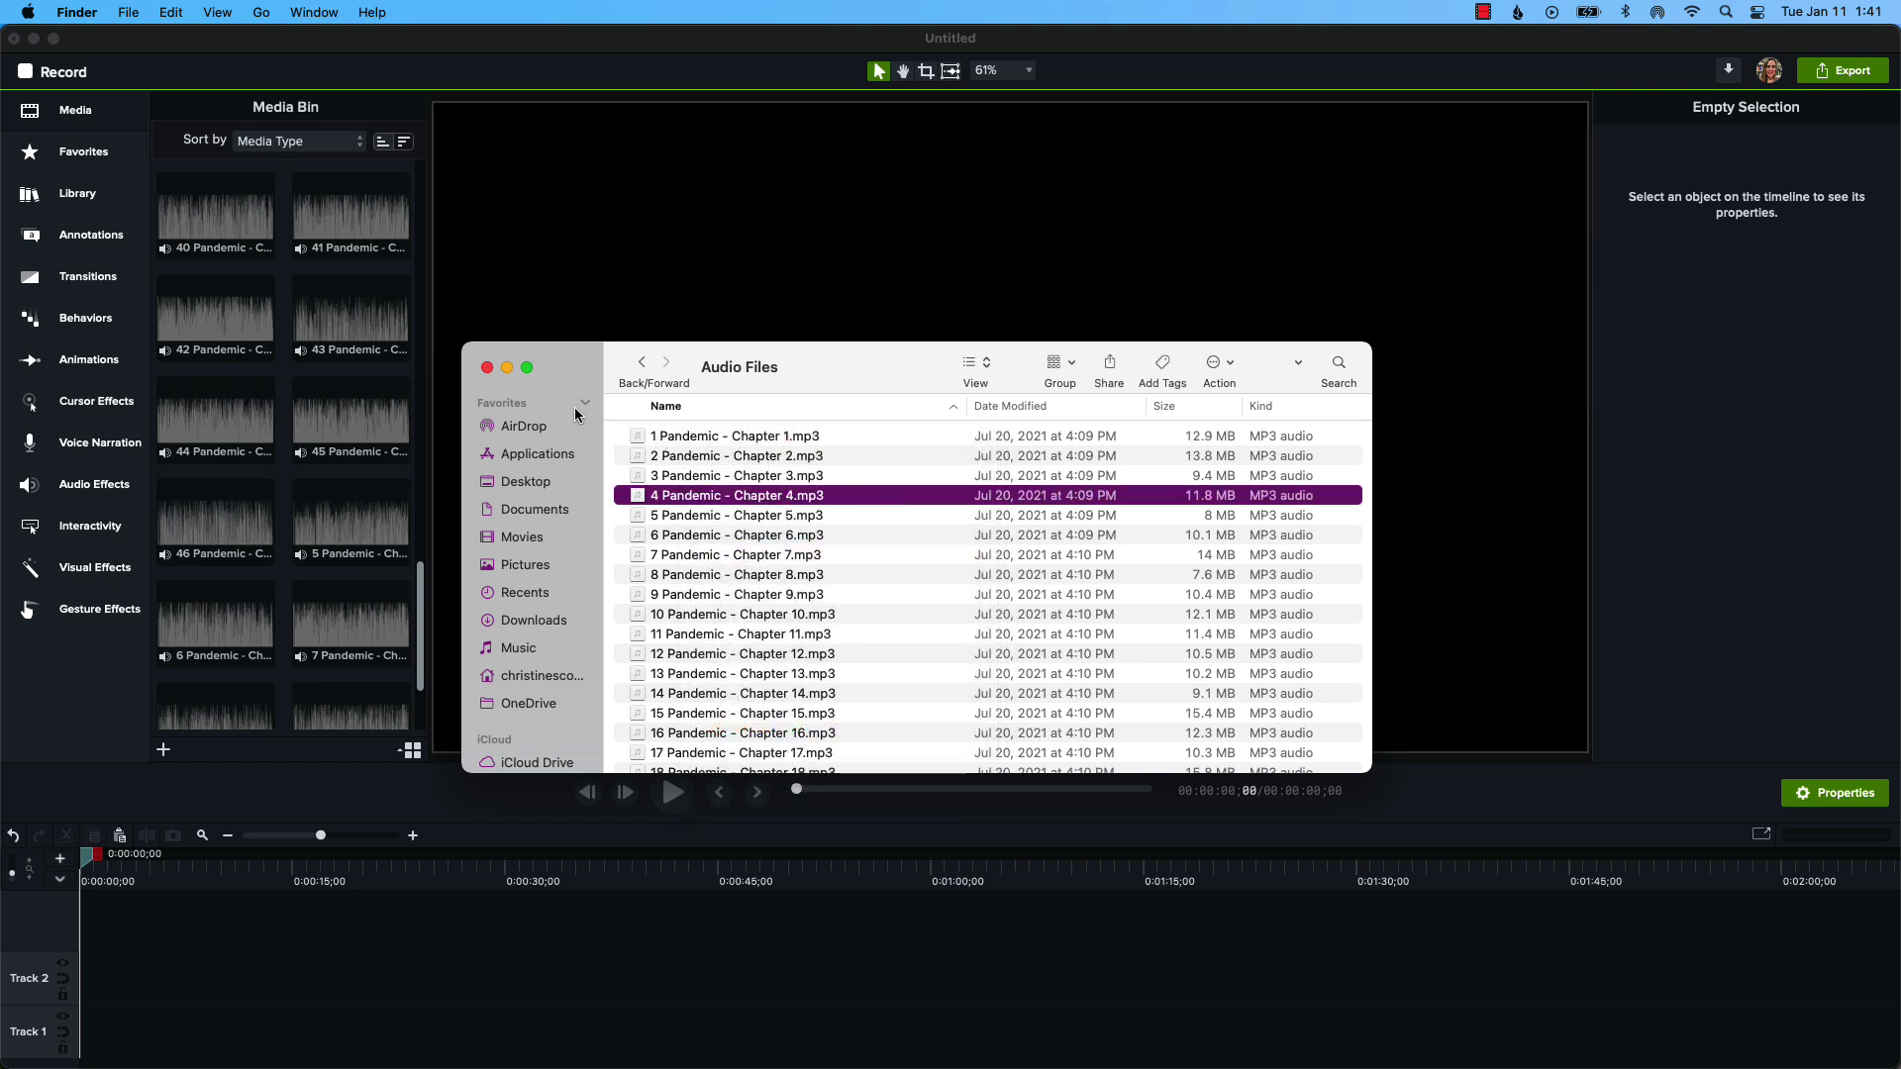
pyautogui.click(505, 368)
# Add Opening Credits to Track 1 at the playhead and jump to its end, 0:00:13;25
pyautogui.scroll(-3, 337, 592)
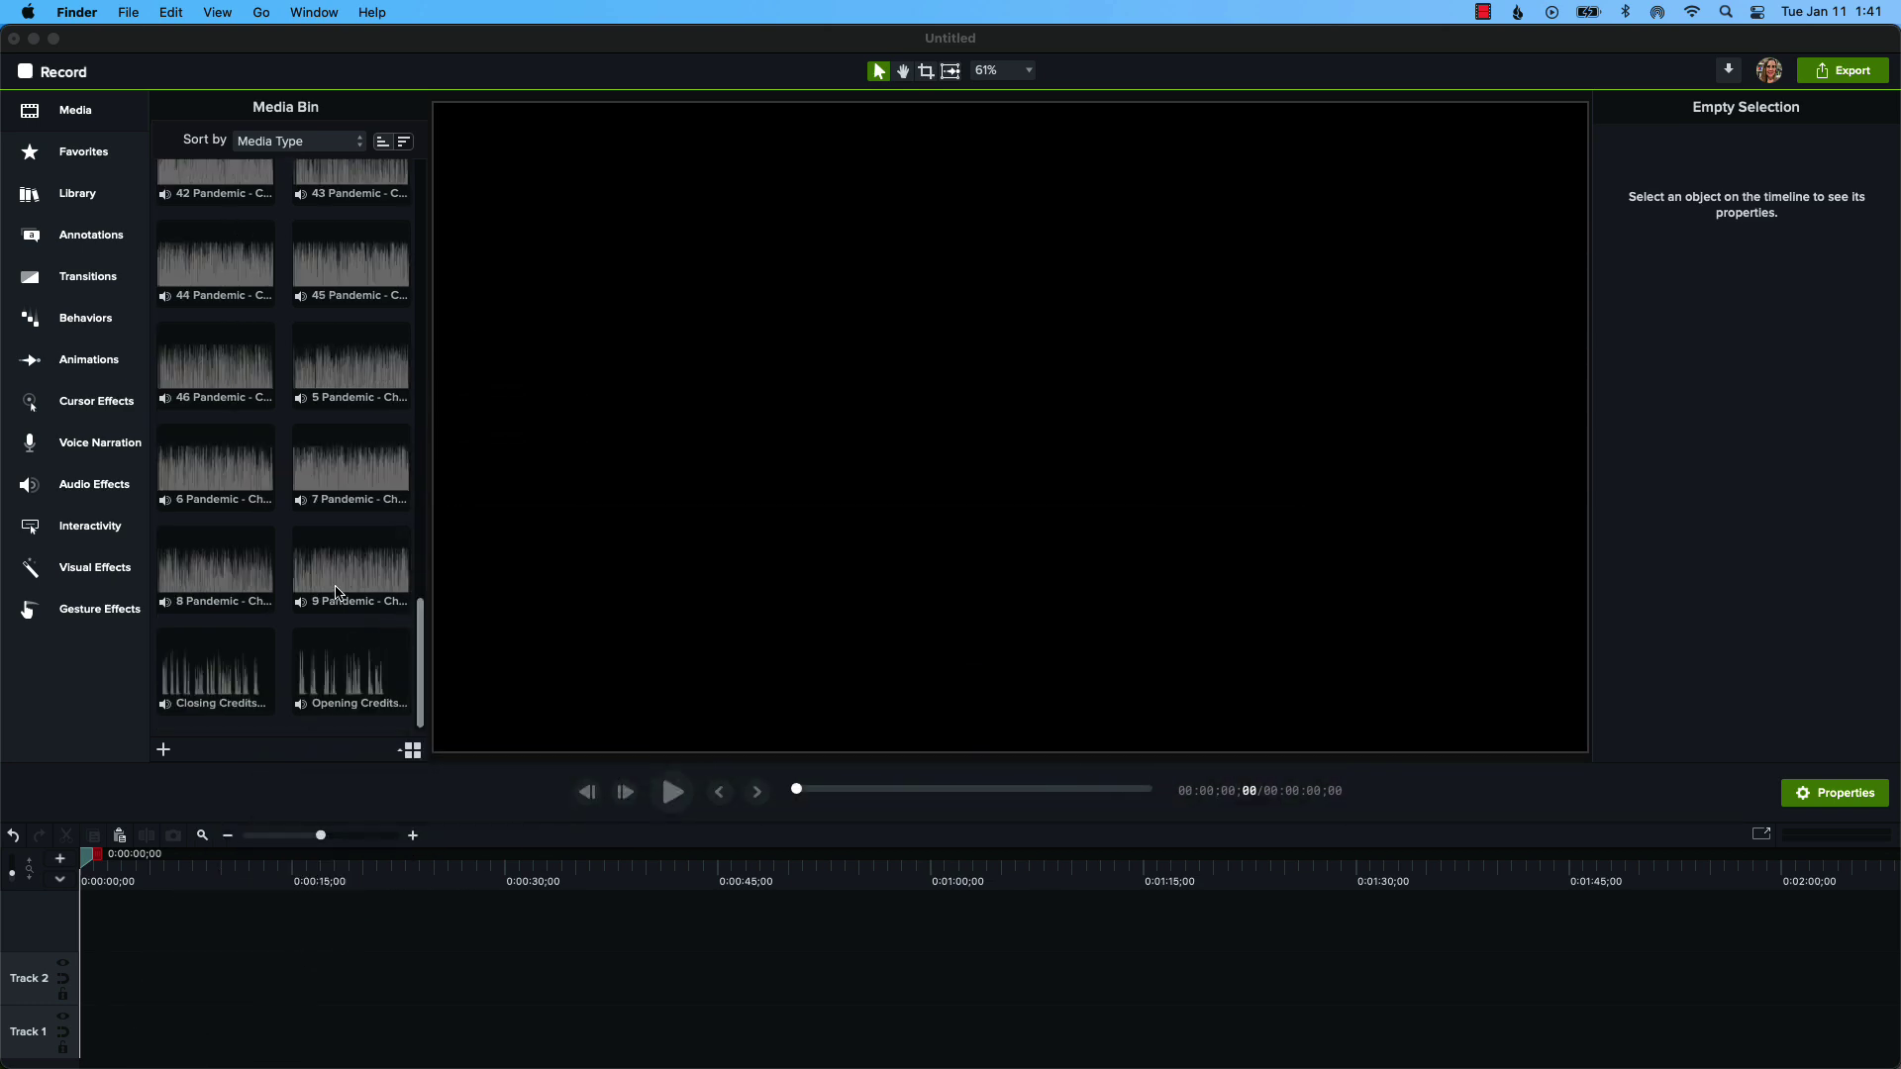
pyautogui.rightClick(350, 663)
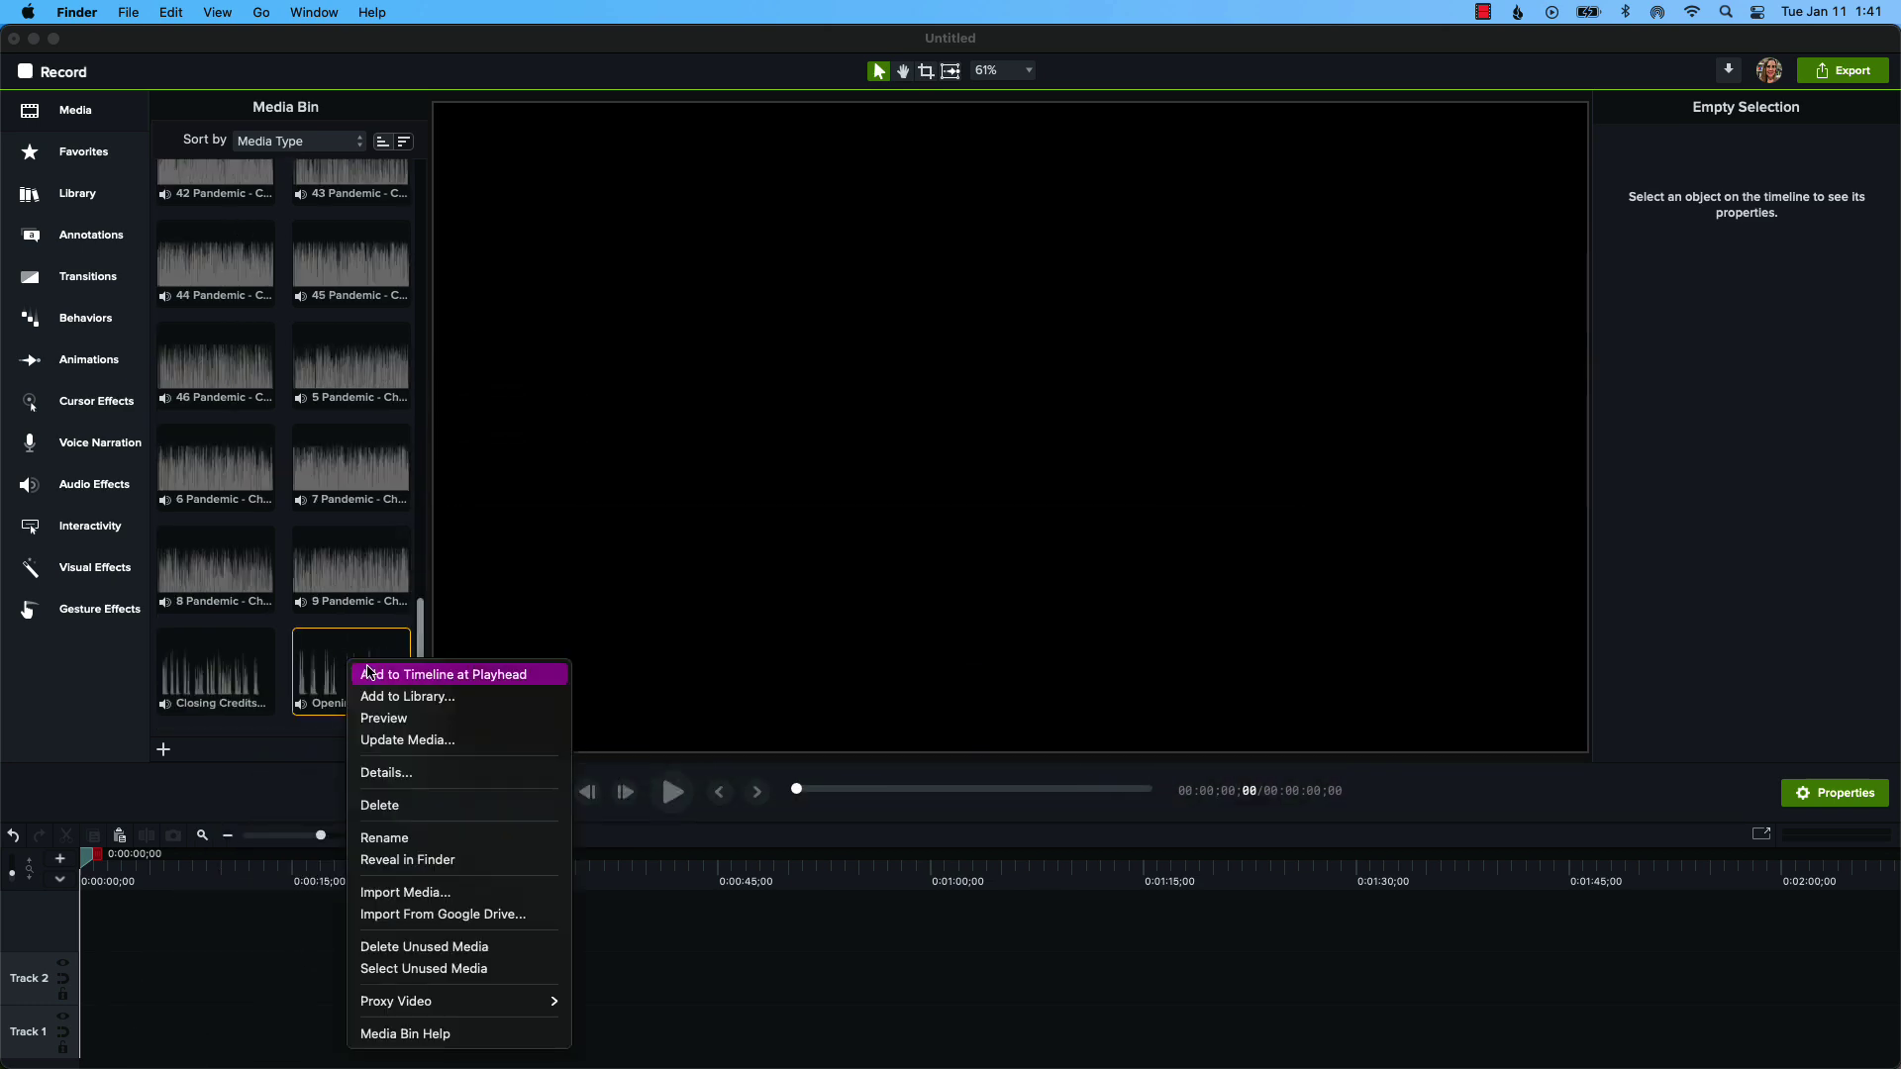
pyautogui.click(373, 675)
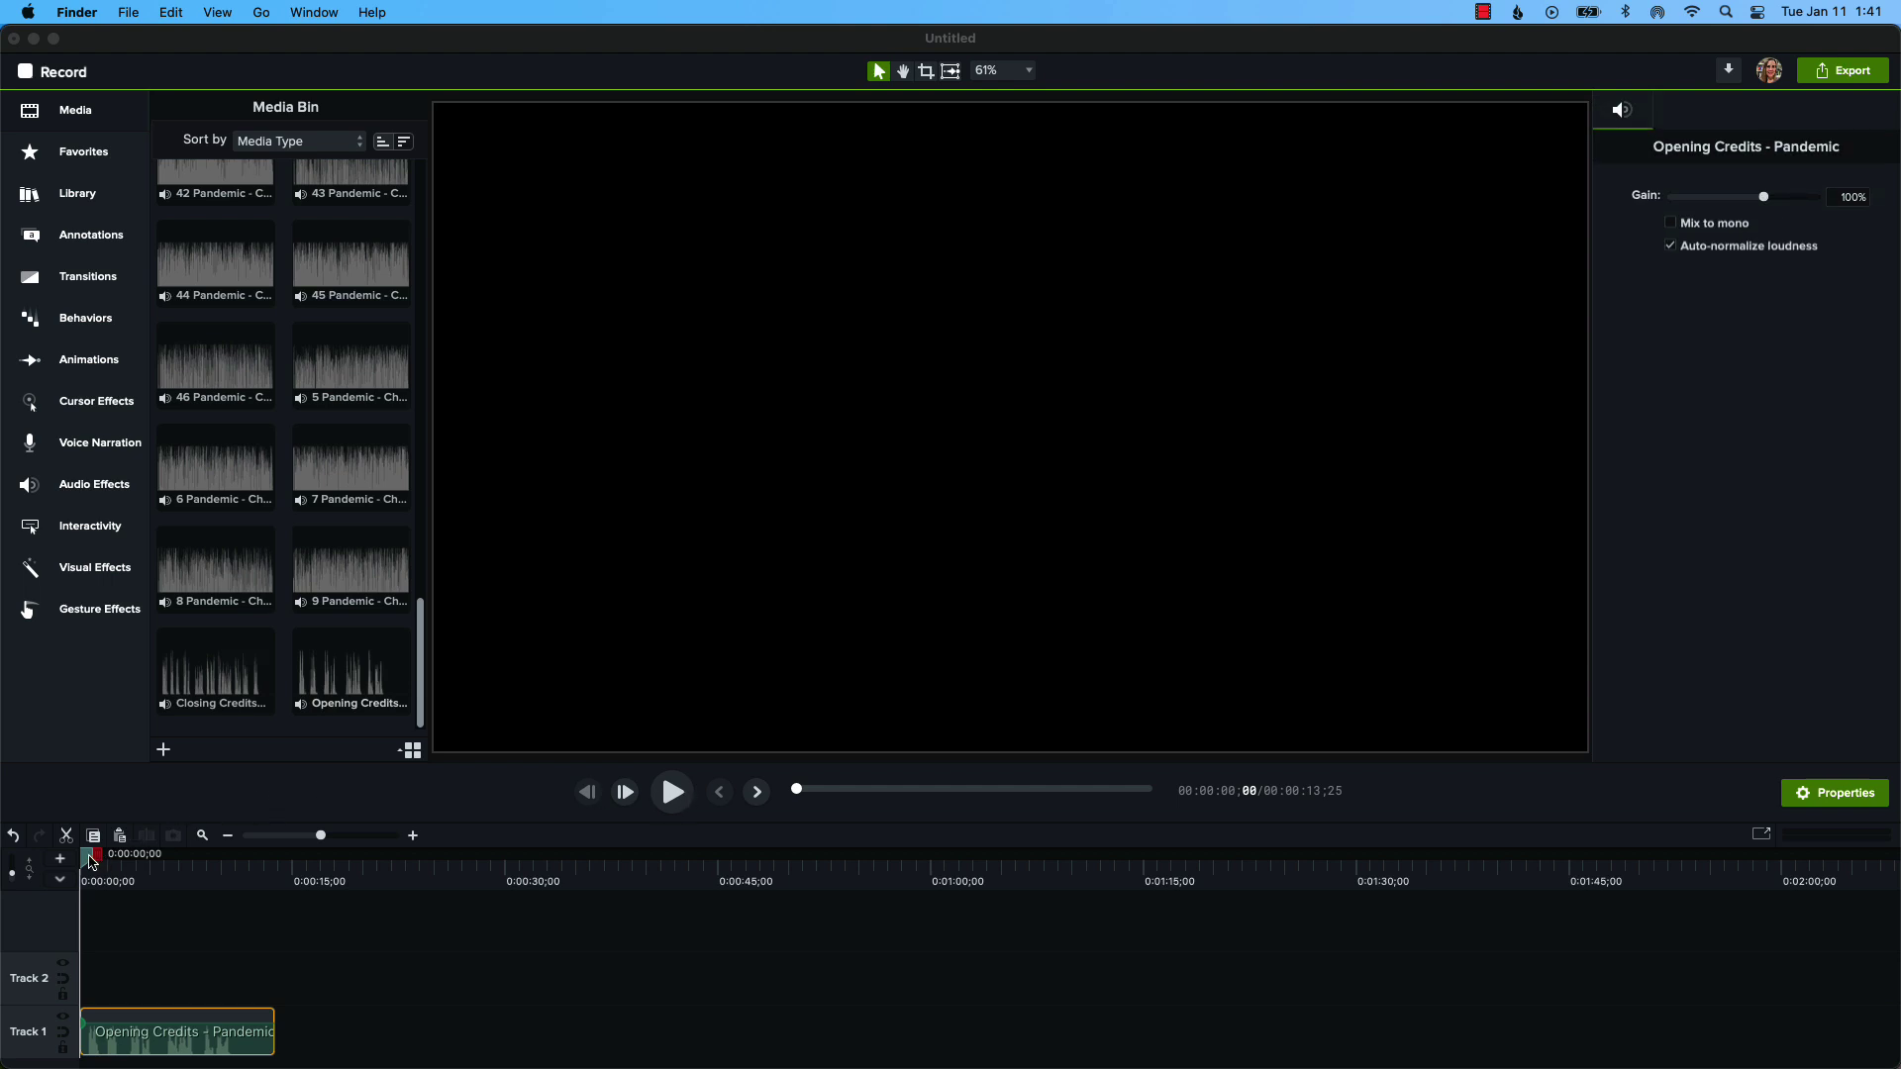
pyautogui.moveTo(90, 863)
pyautogui.mouseDown()
pyautogui.moveTo(166, 862)
pyautogui.moveTo(98, 862)
pyautogui.mouseUp()
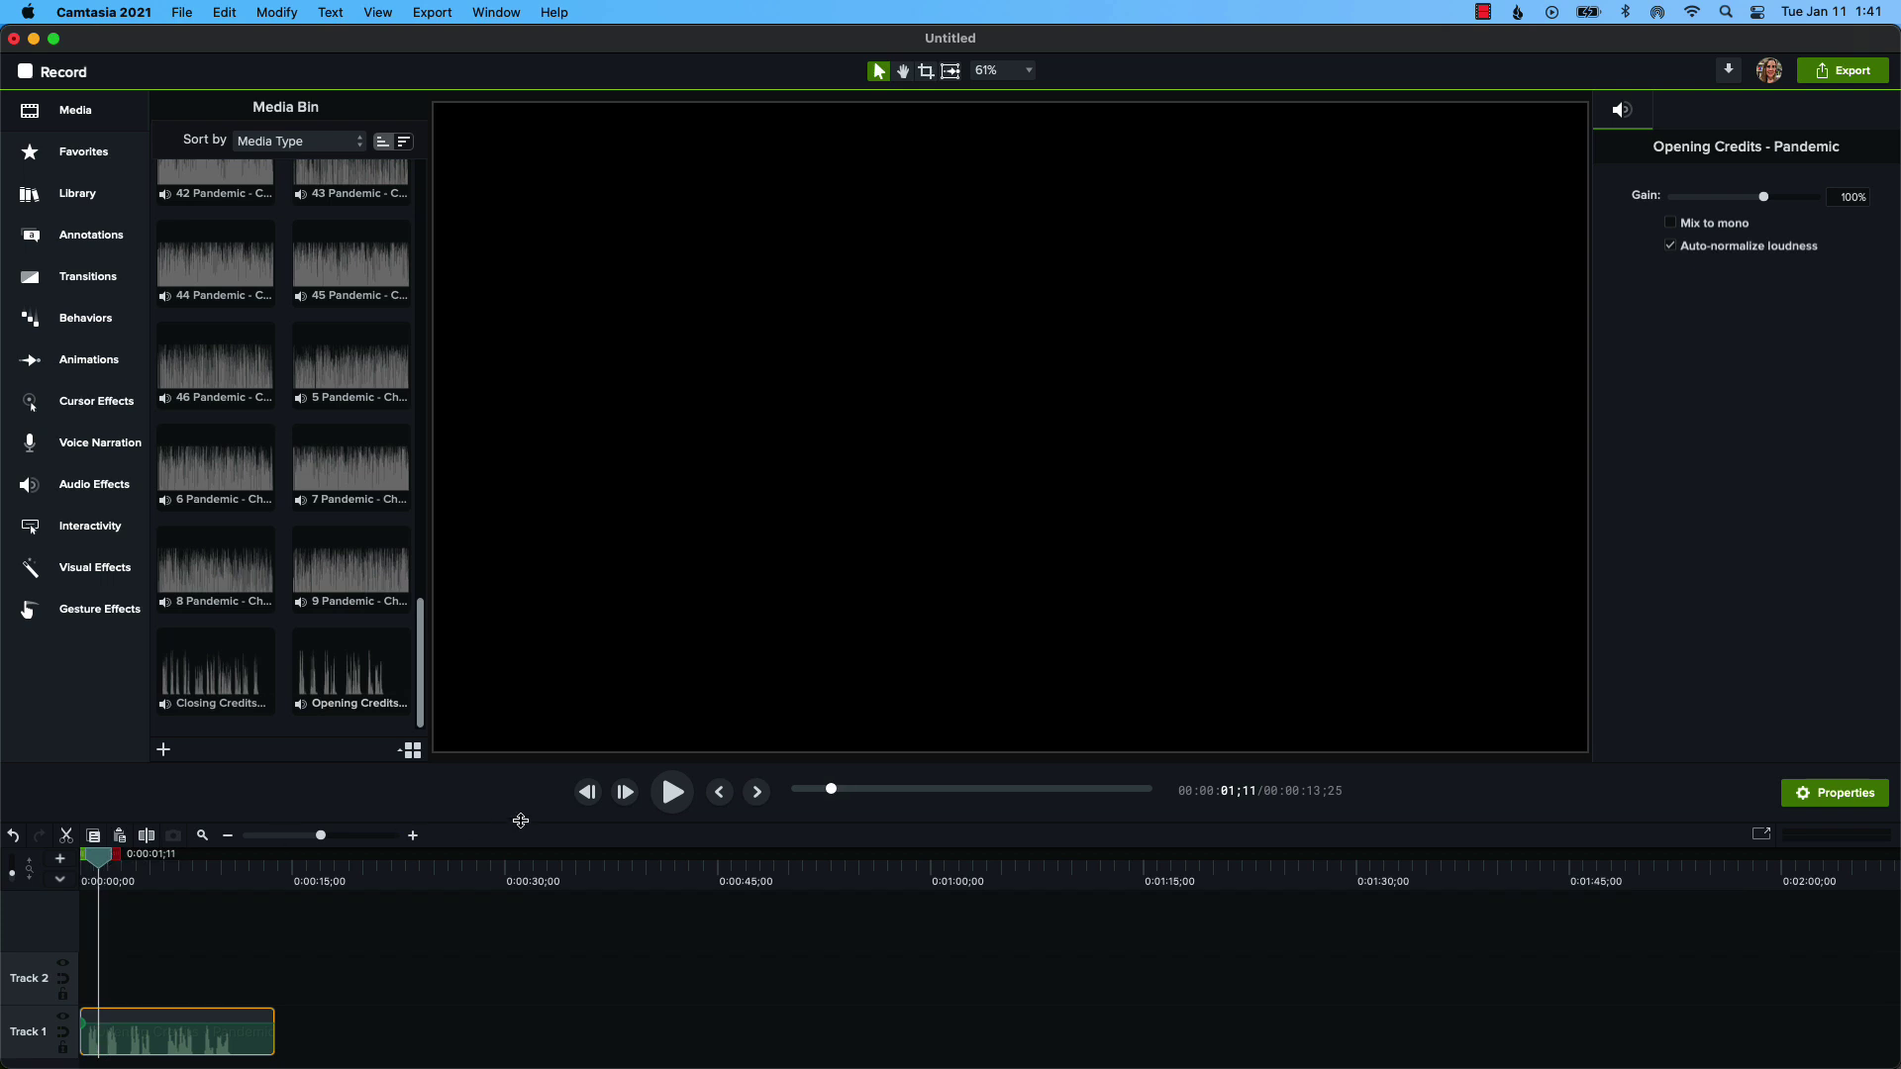
pyautogui.click(758, 797)
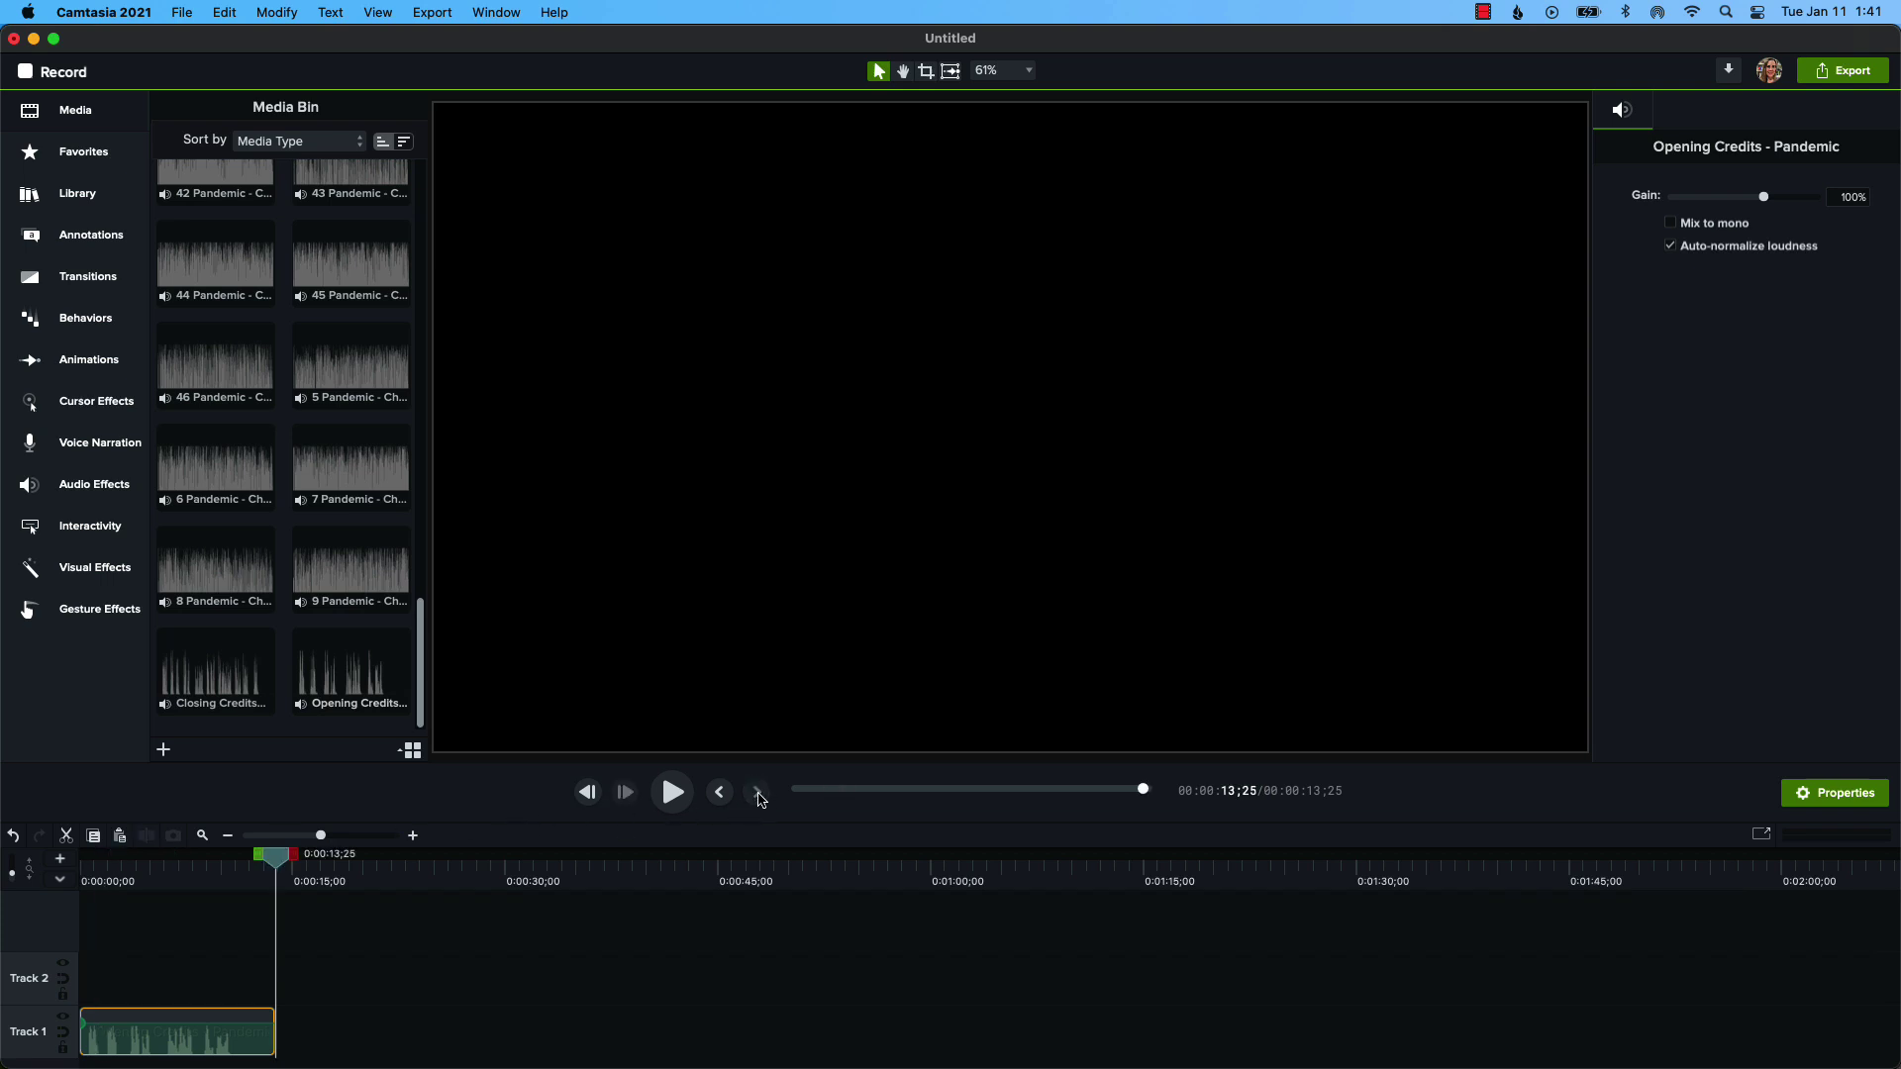
# Add Chapter 1 after the opening credits, zoom the timeline out, and move the playhead to 0:09:10;17
pyautogui.scroll(20, 288, 401)
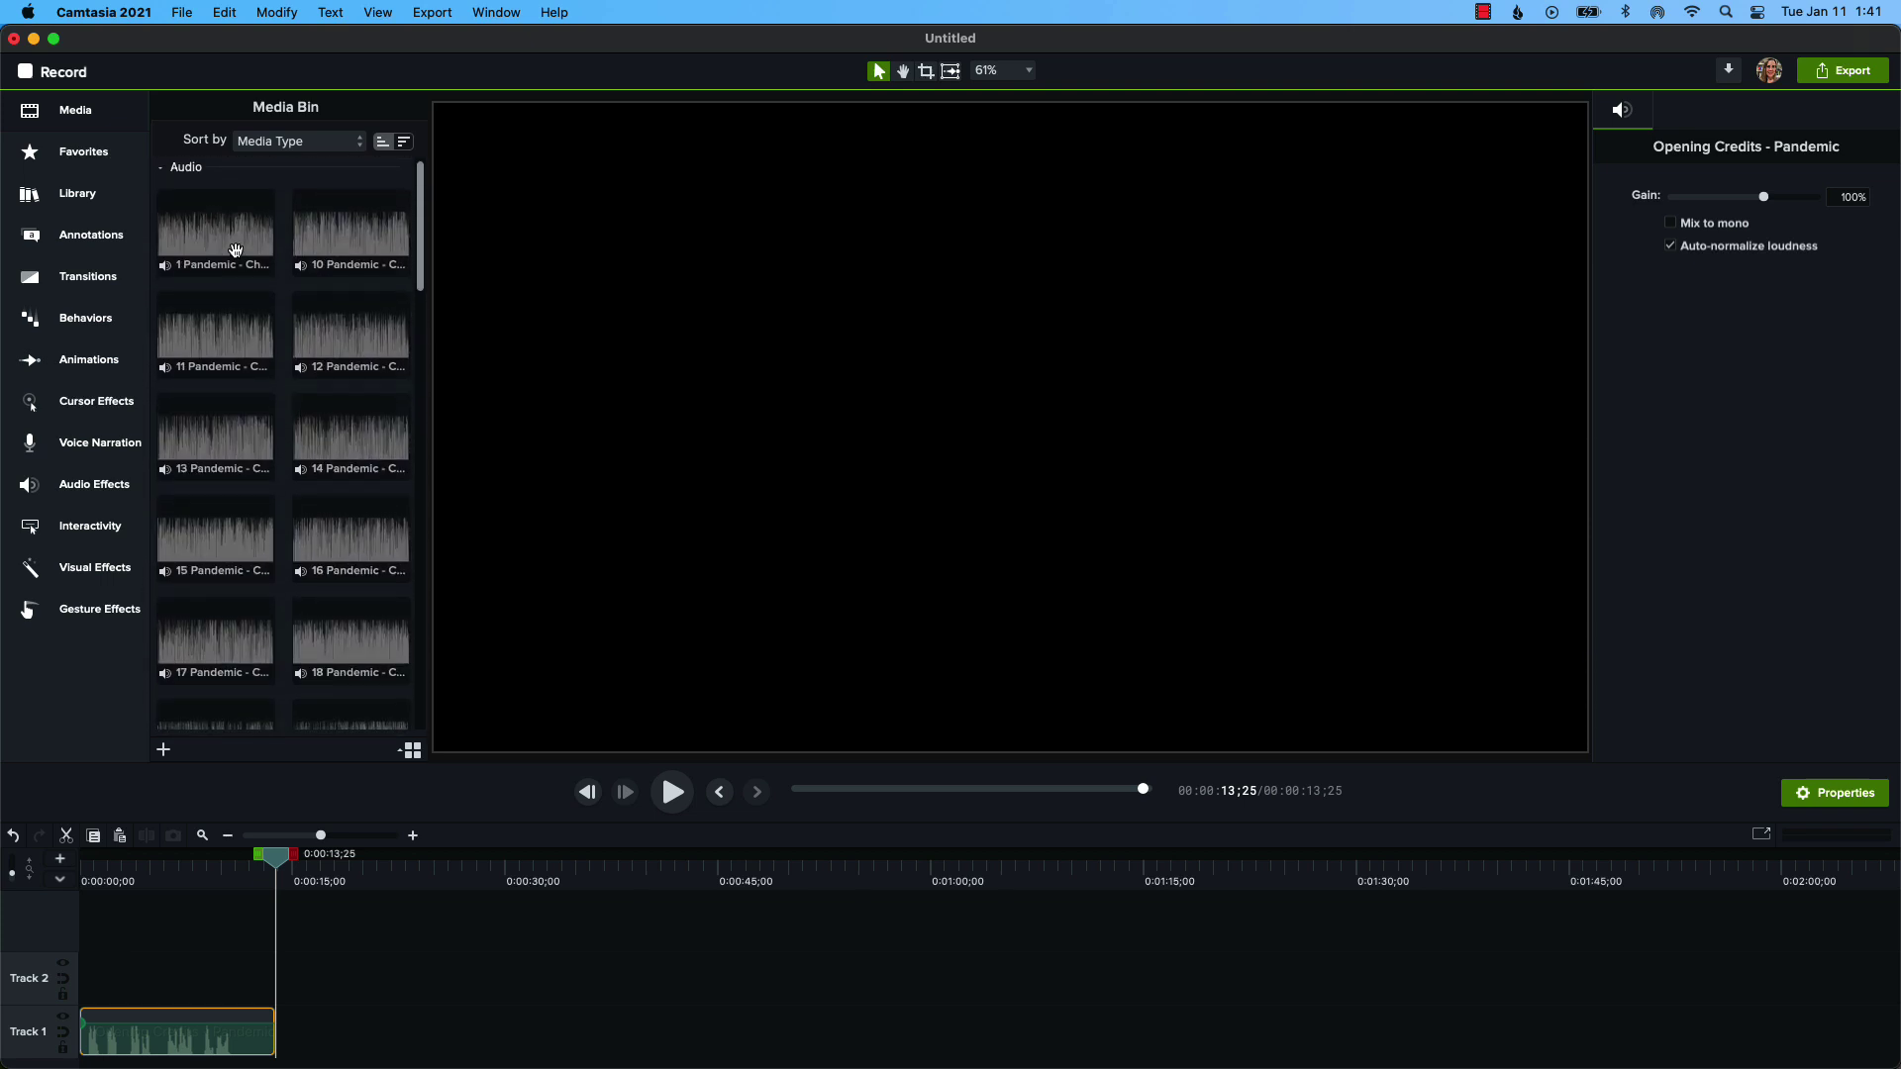
pyautogui.rightClick(235, 250)
pyautogui.click(257, 262)
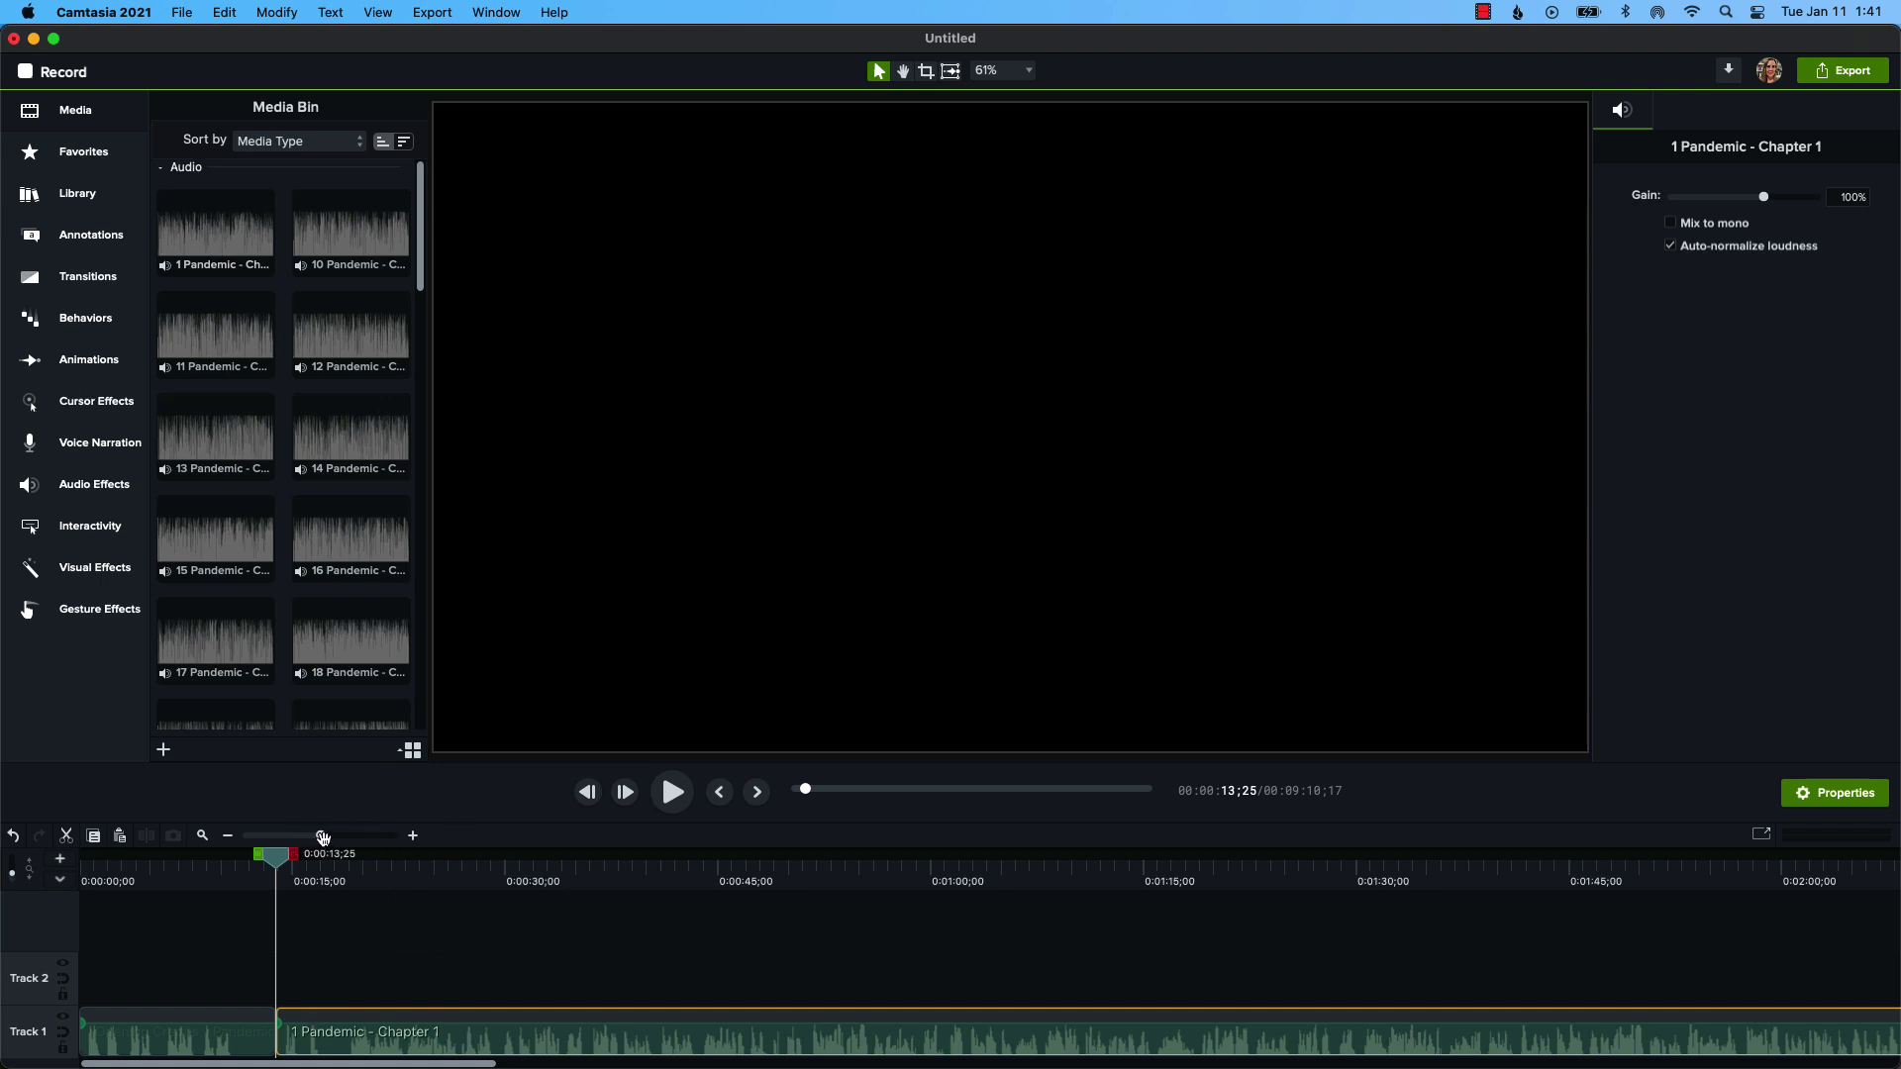
pyautogui.moveTo(322, 836); pyautogui.dragTo(245, 836)
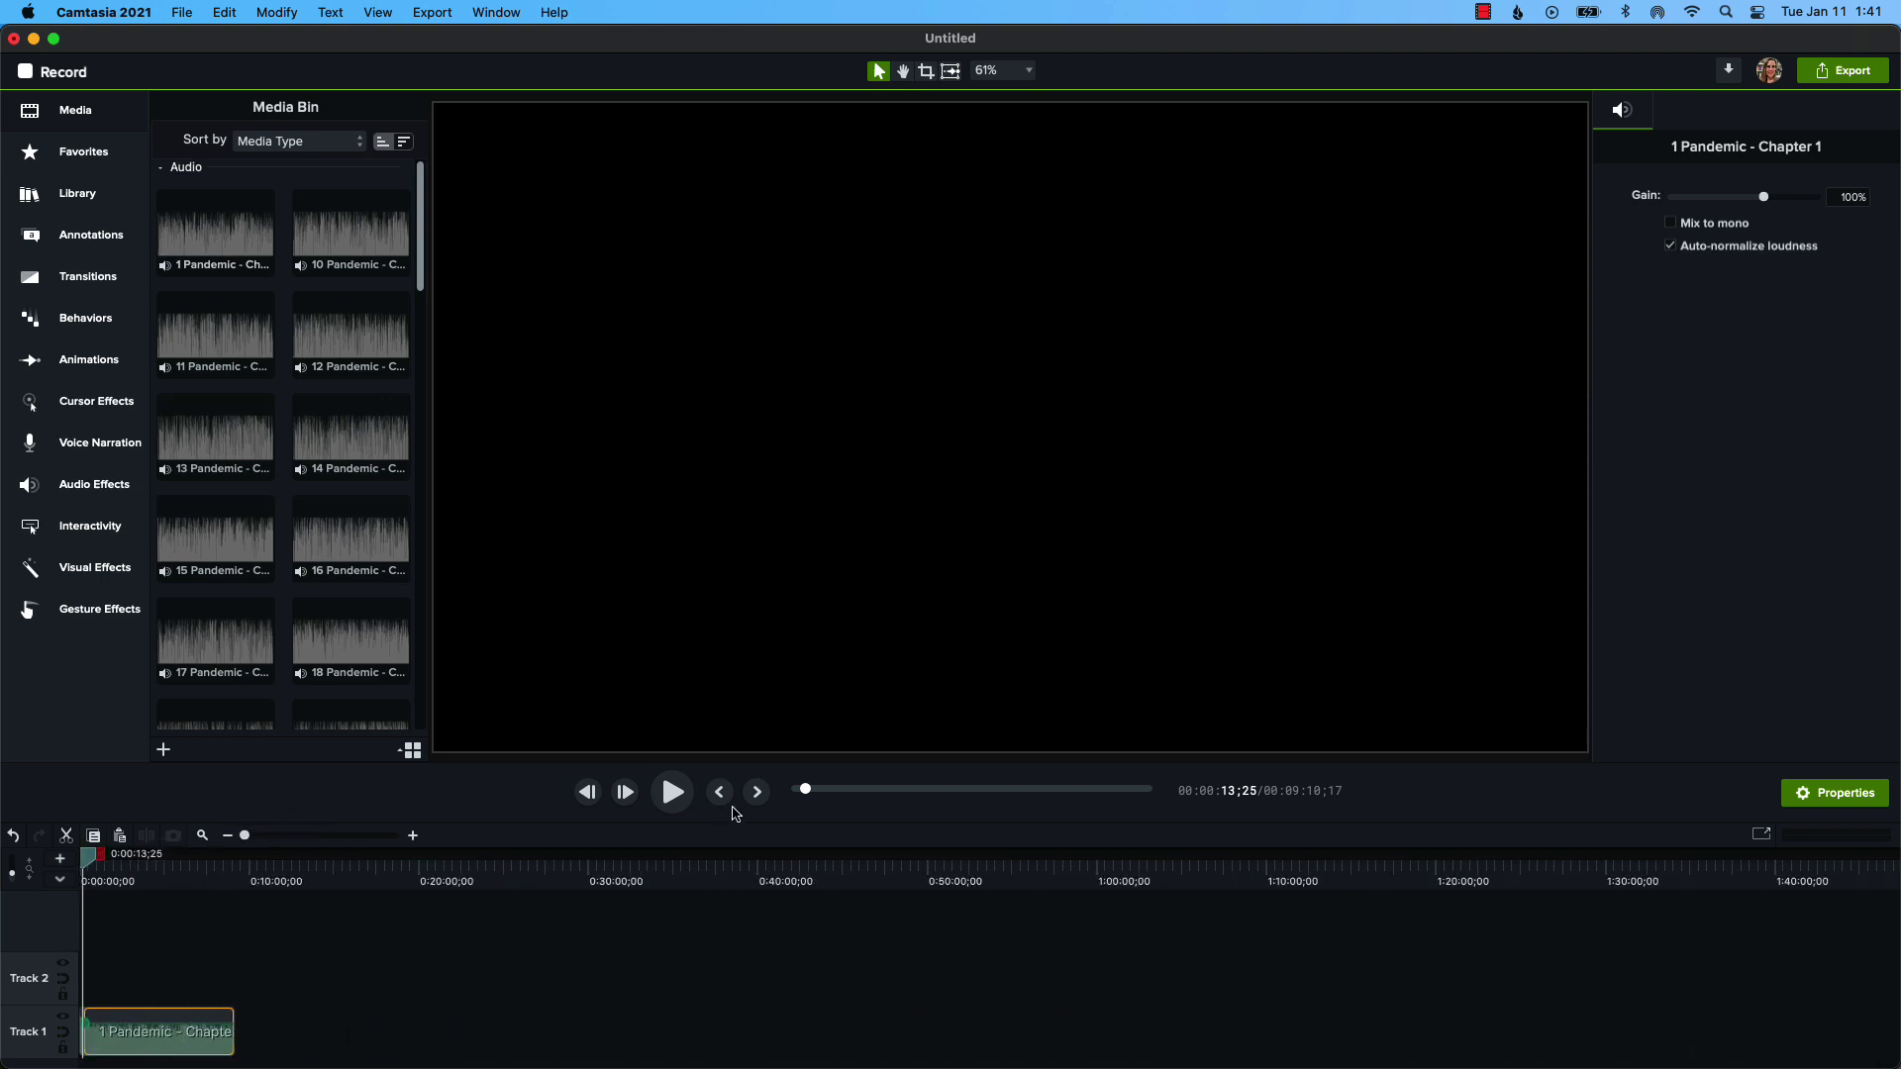
pyautogui.click(757, 793)
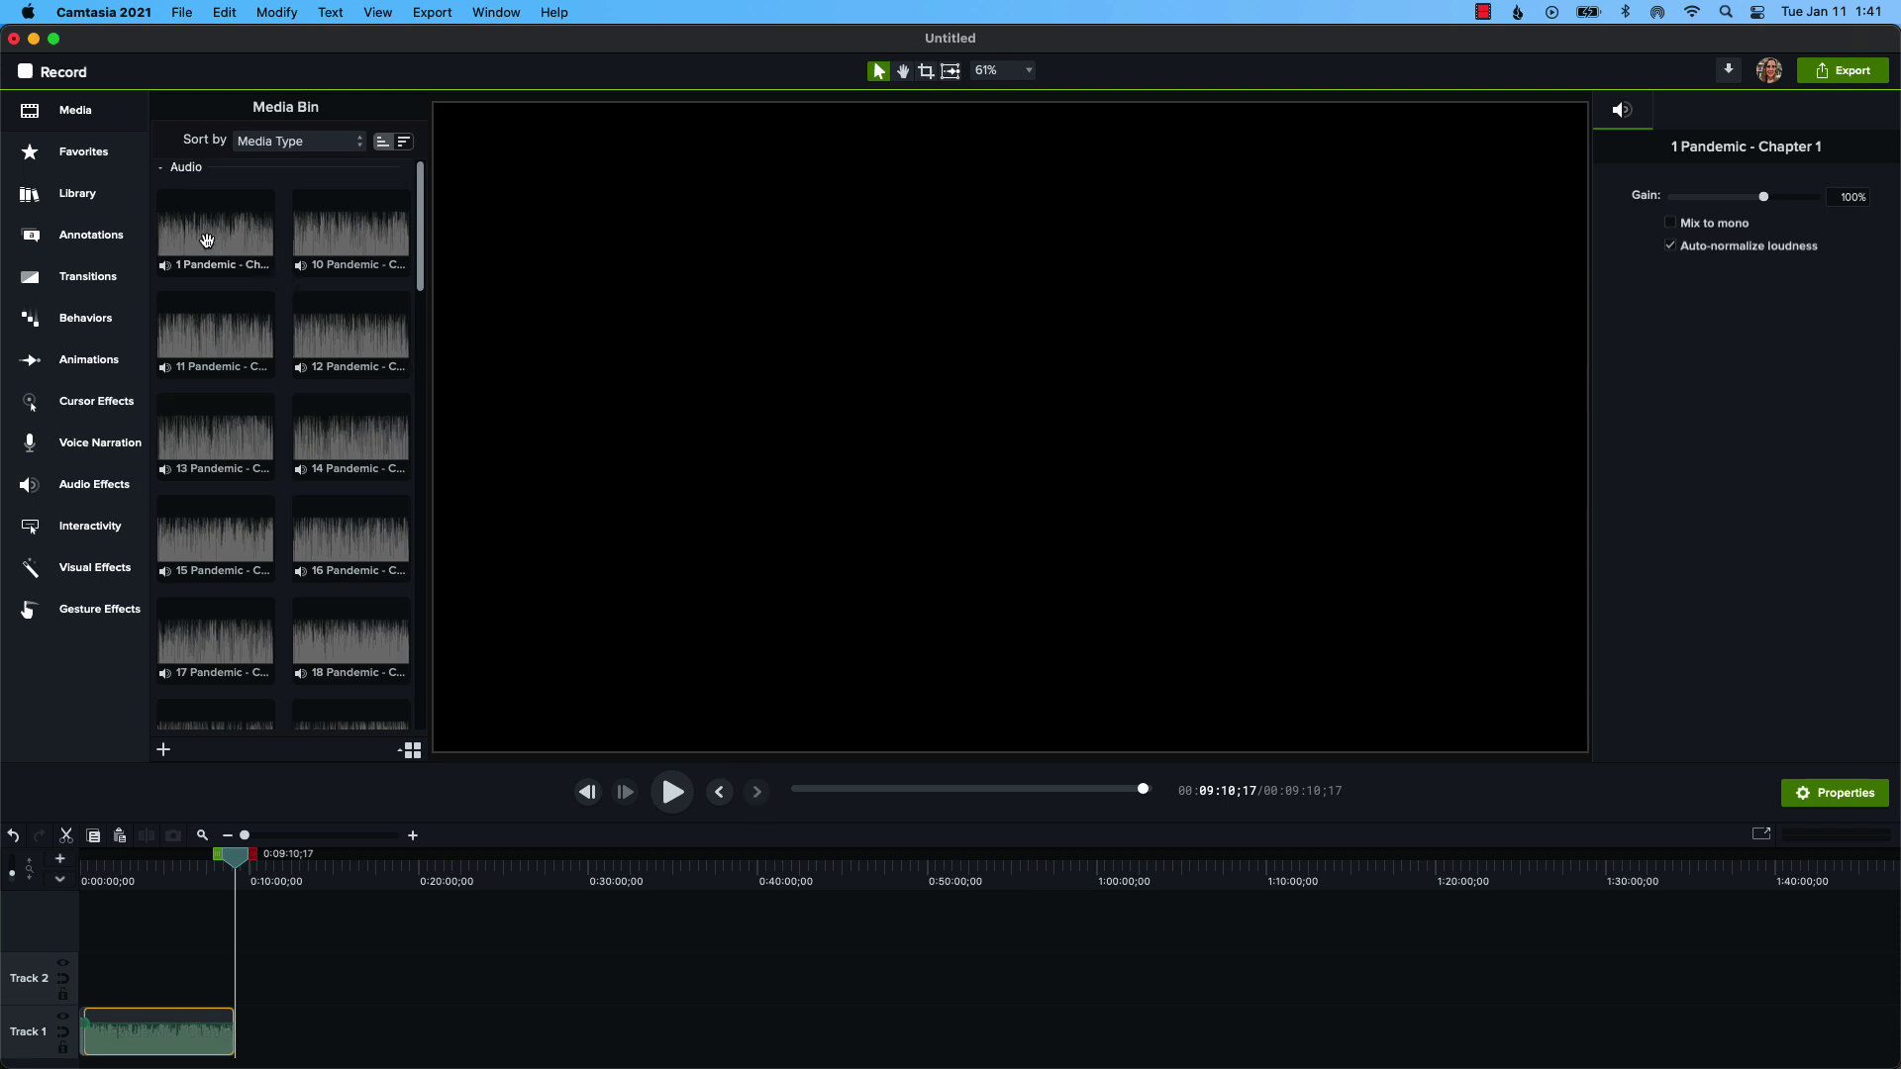
pyautogui.click(351, 246)
# Append Chapter 2 to Track 1 and move the playhead to its end
pyautogui.scroll(-5, 236, 304)
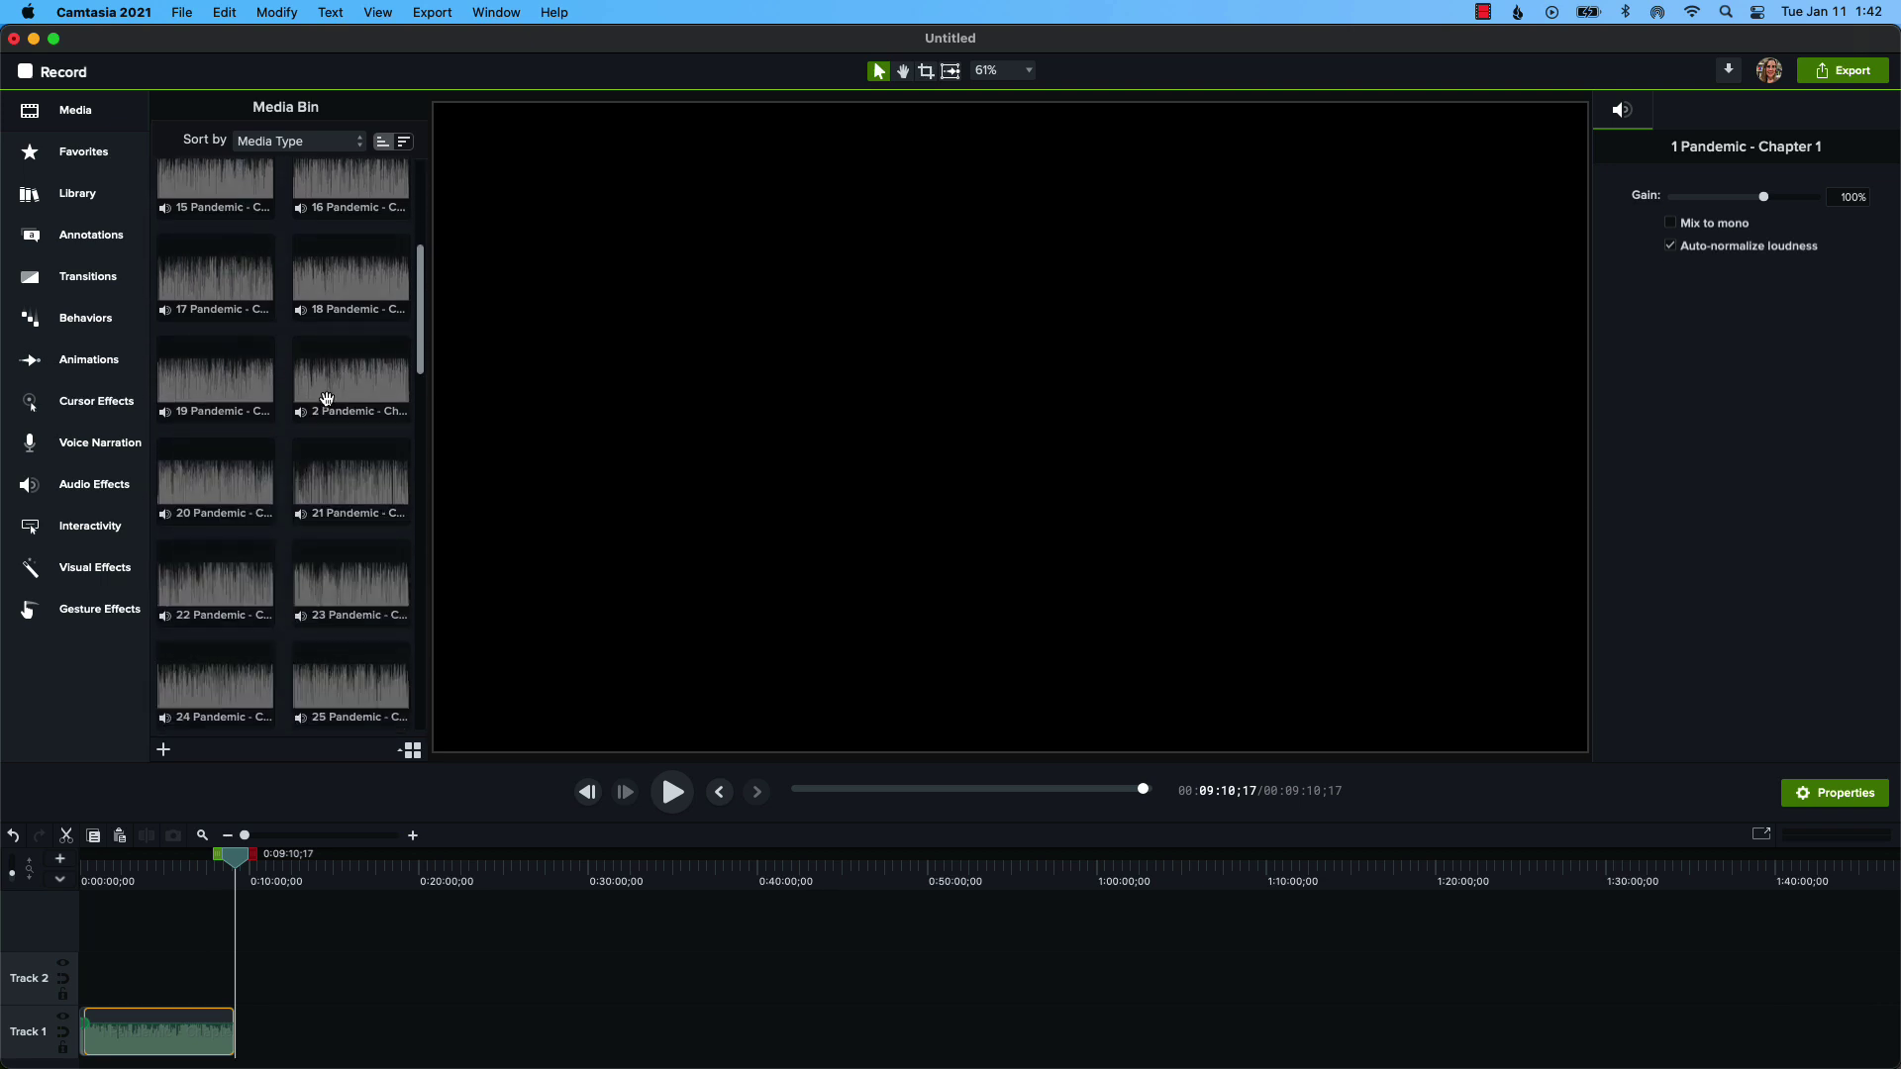
pyautogui.rightClick(351, 394)
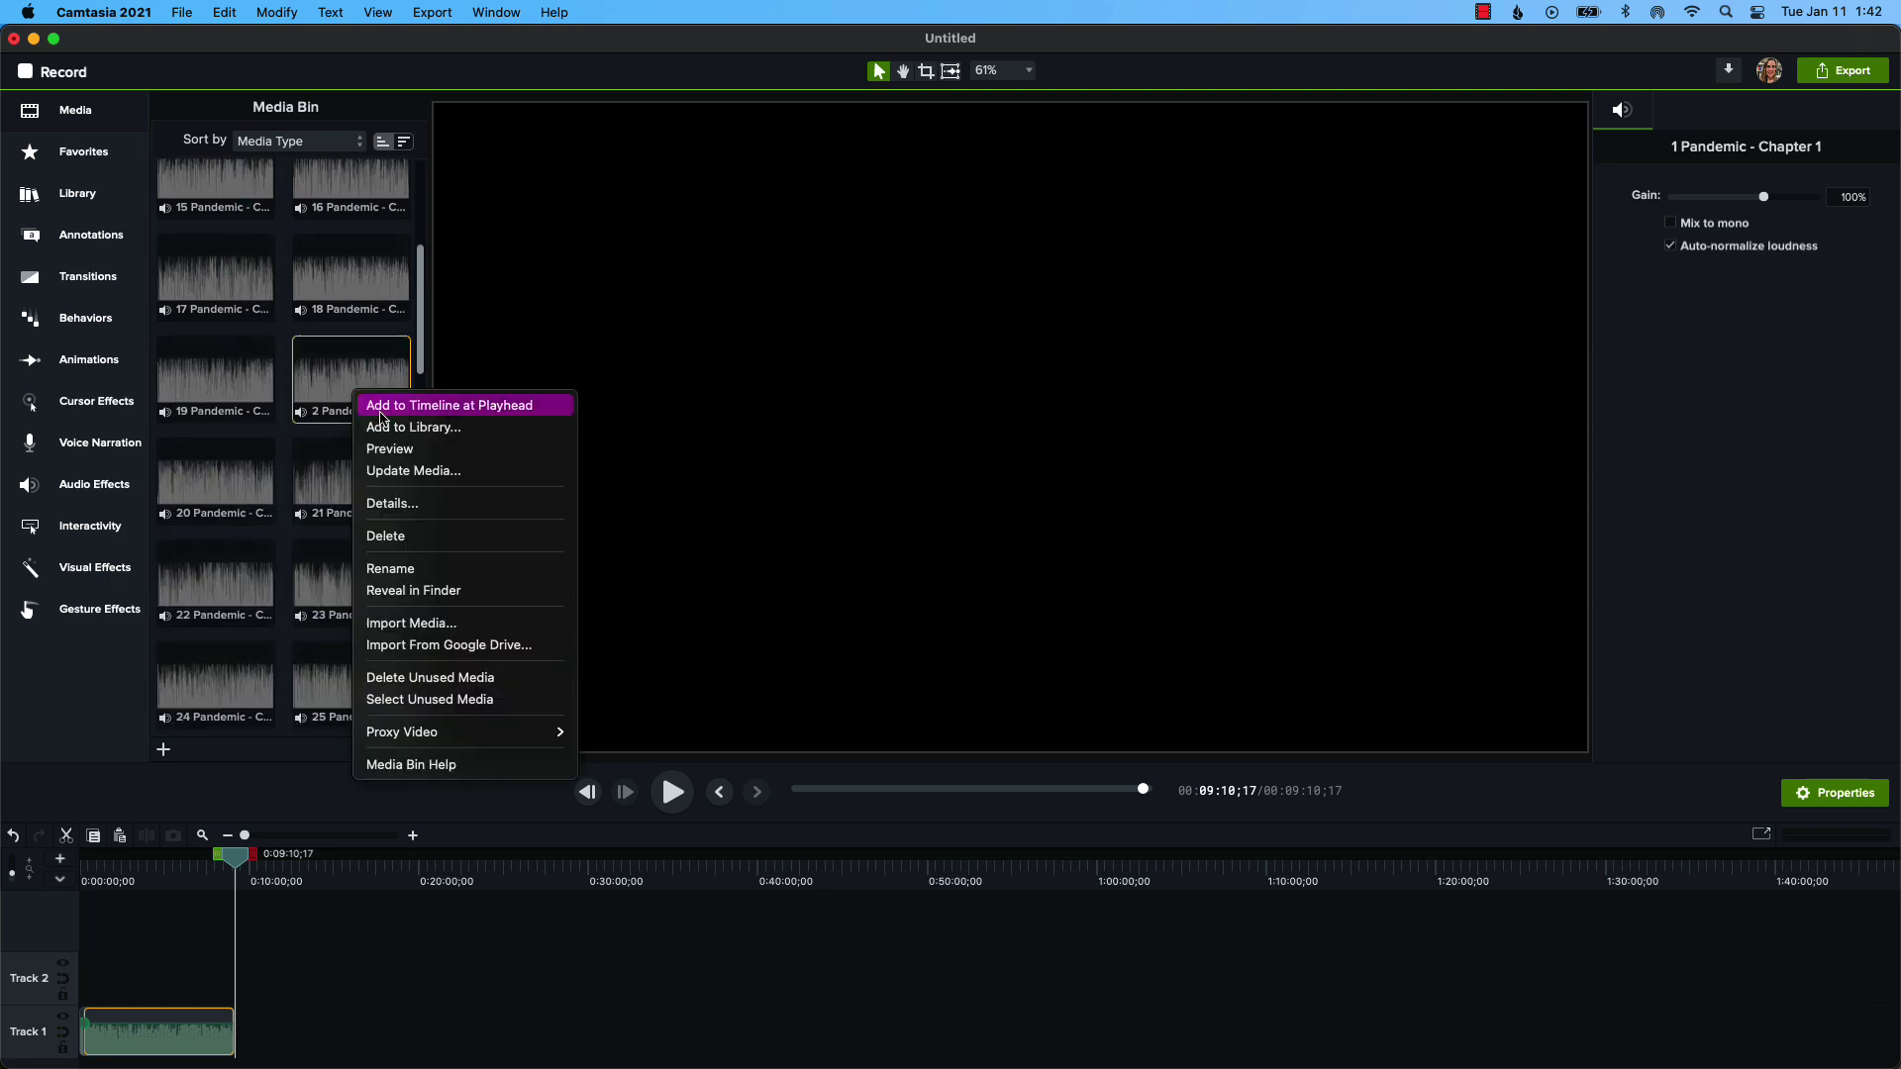
pyautogui.click(379, 406)
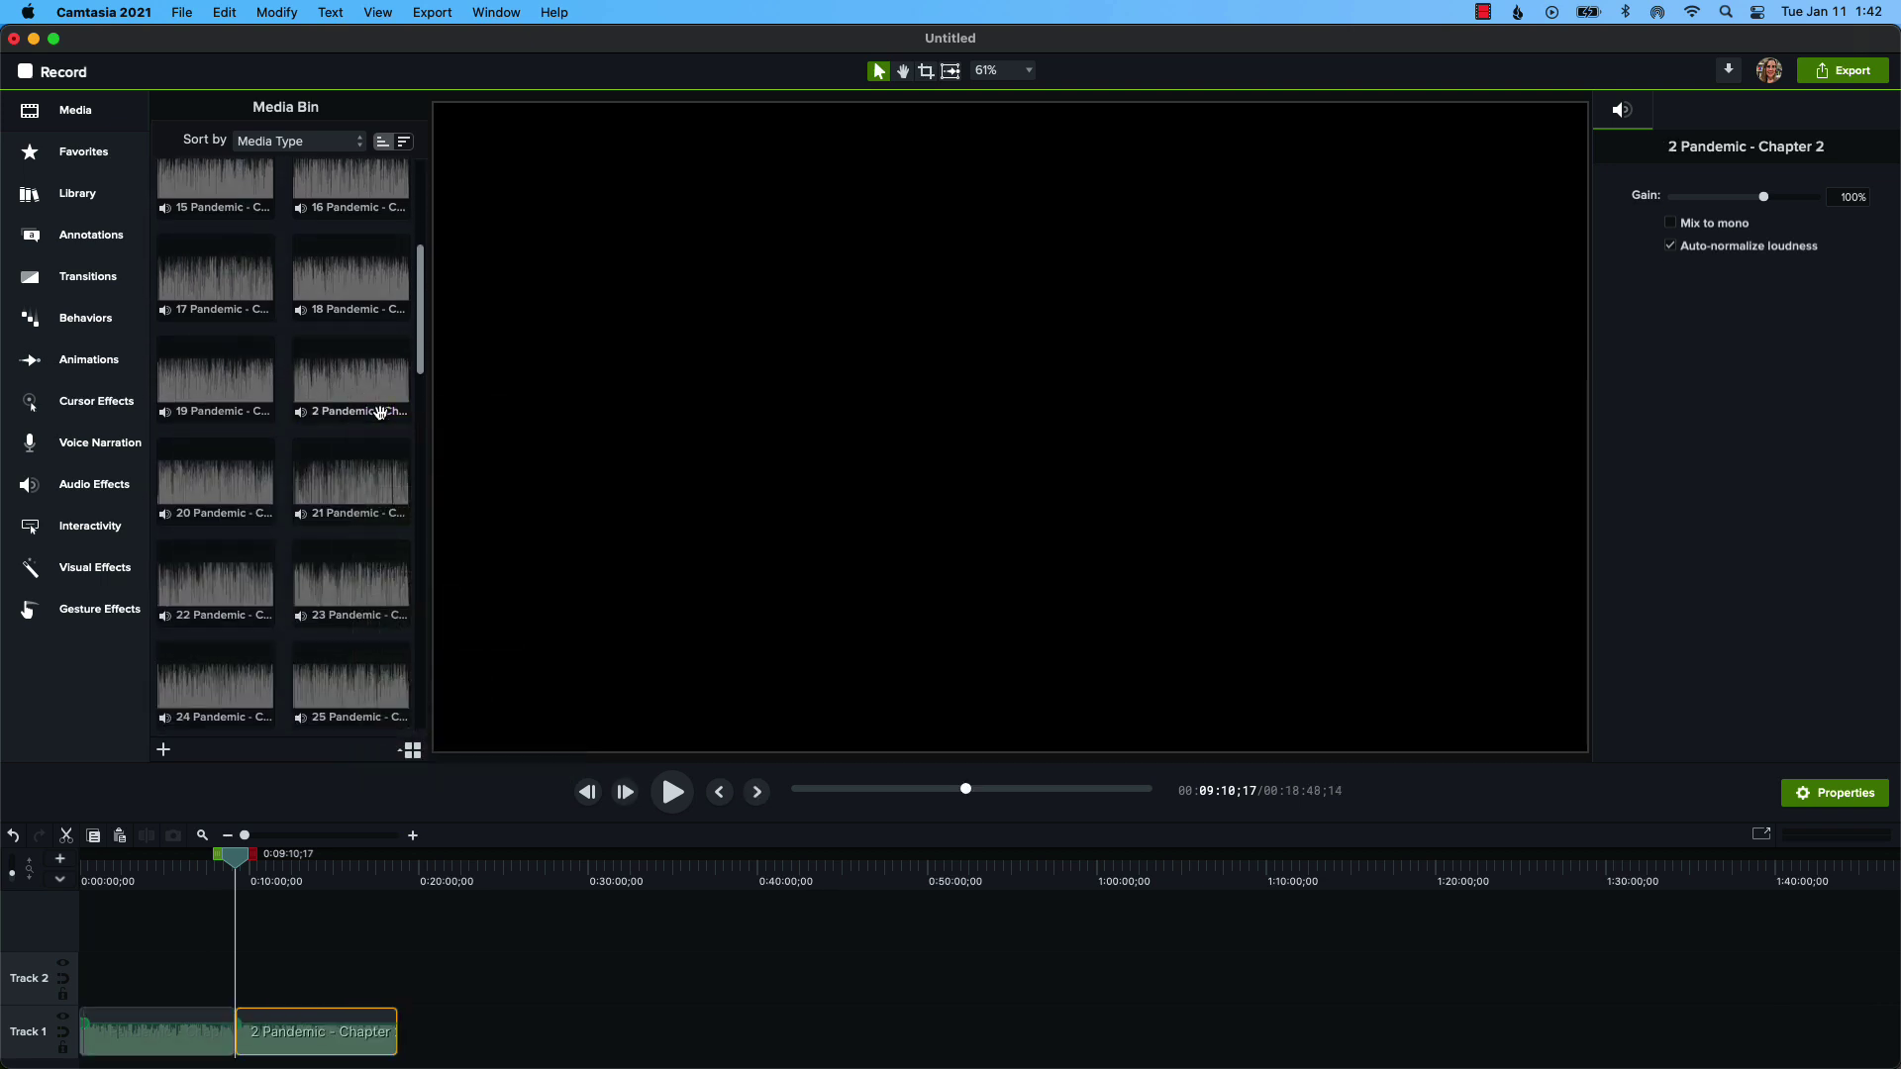
pyautogui.click(760, 794)
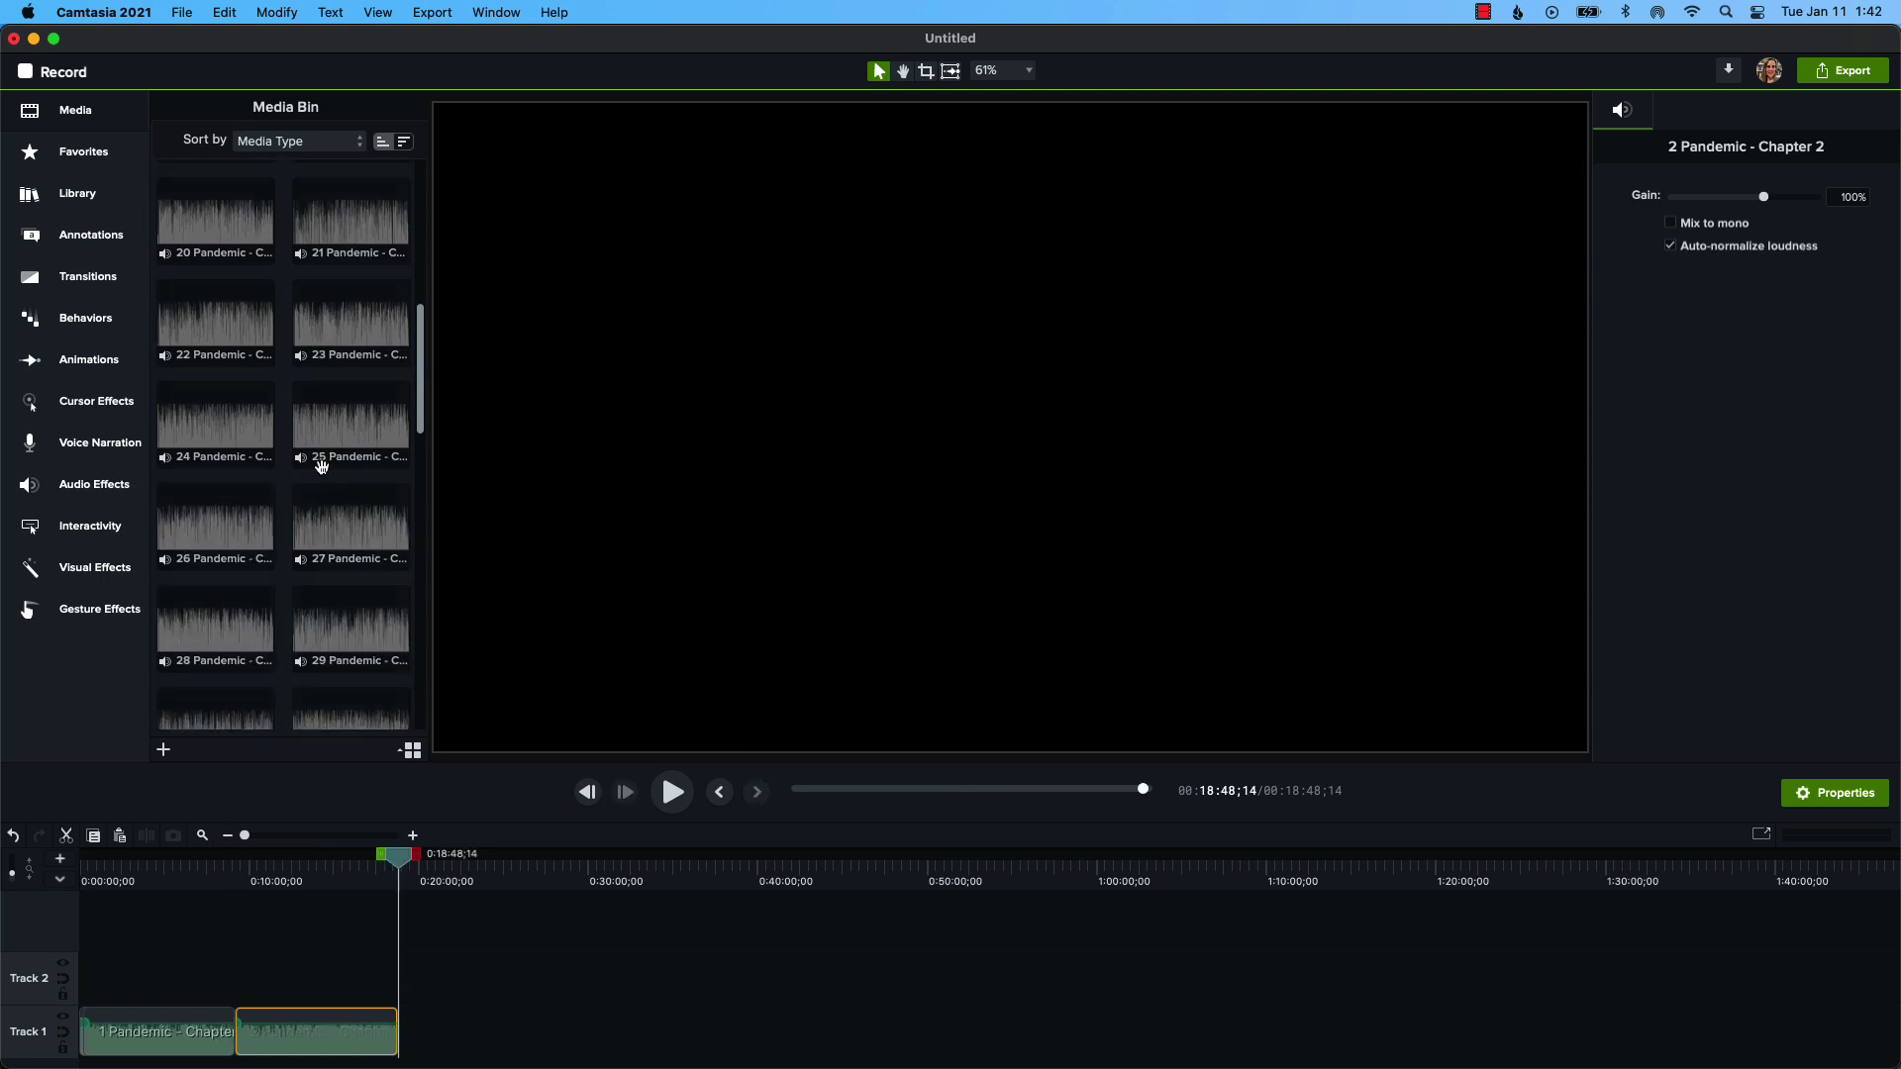
# Append Chapter 3 and the following chapter clips up to Chapter 19 to Track 1
pyautogui.scroll(-10, 322, 466)
pyautogui.doubleClick(217, 440)
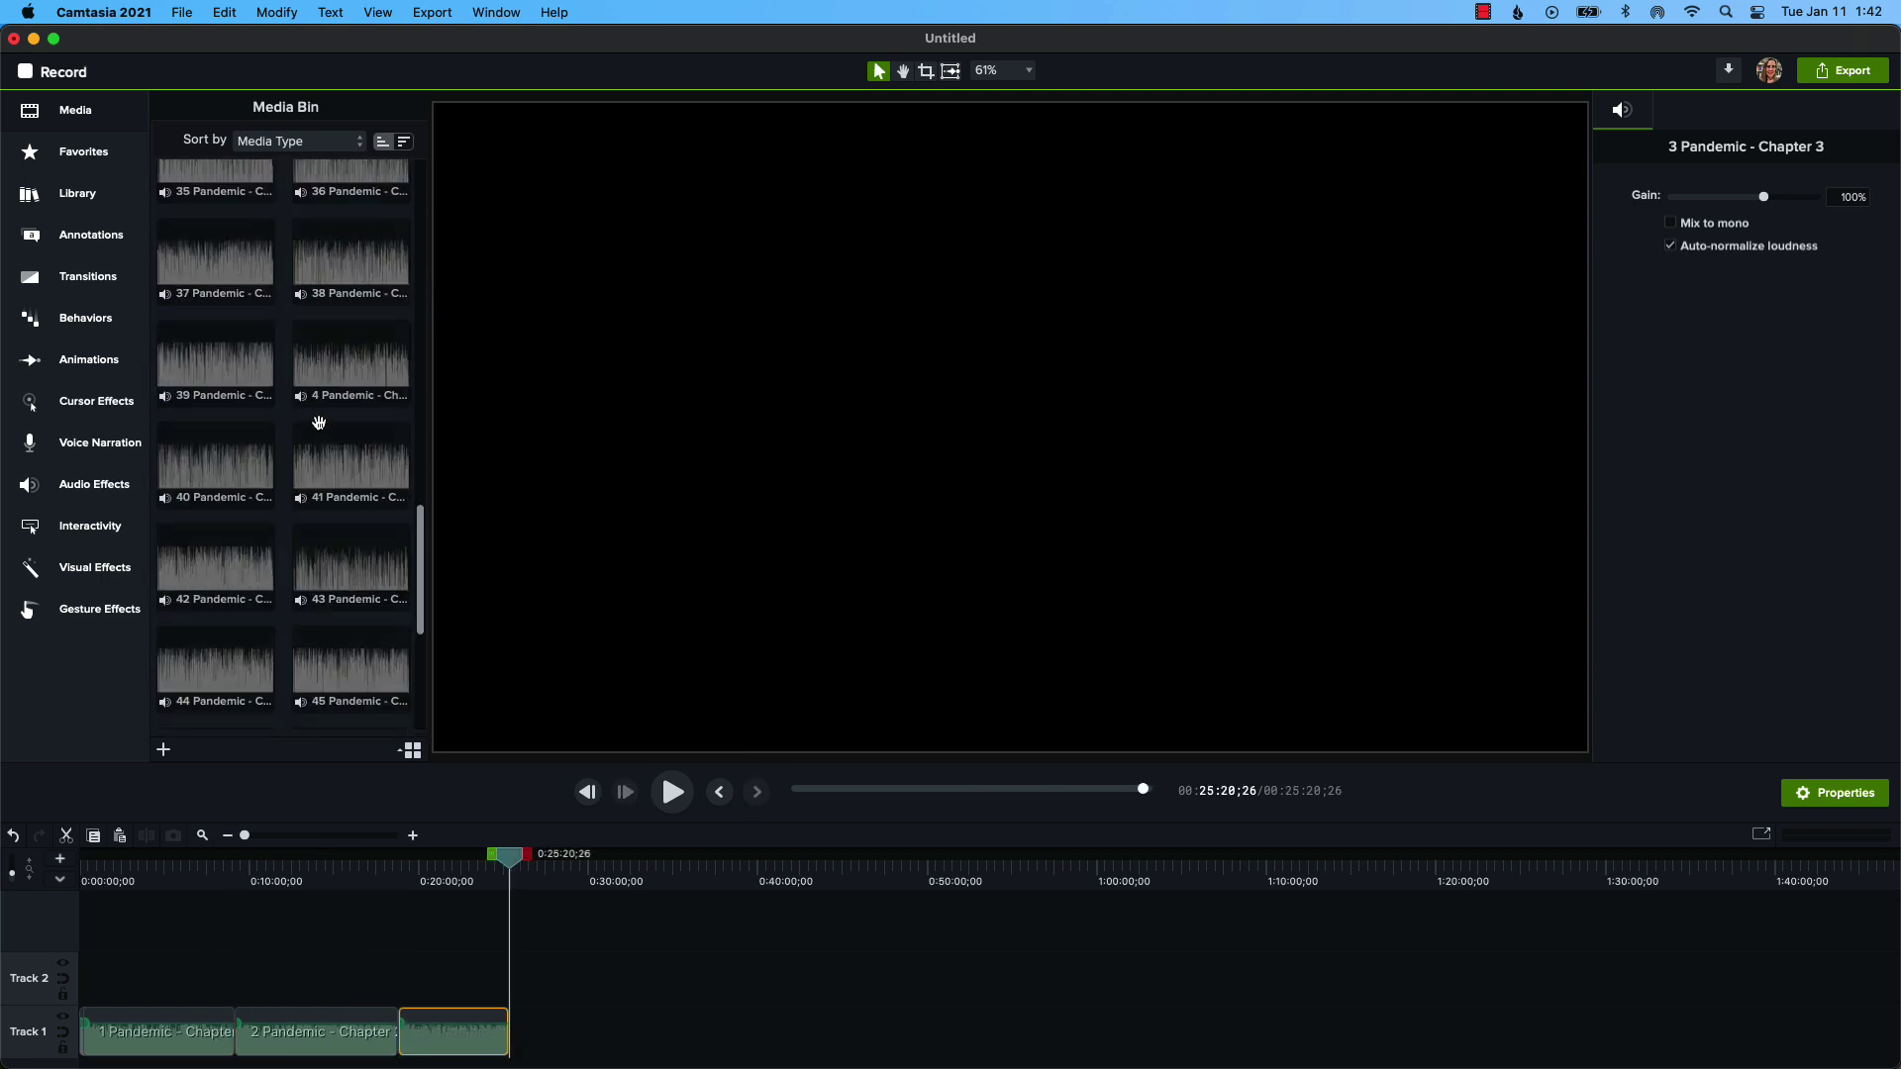
pyautogui.doubleClick(352, 361)
pyautogui.scroll(-10, 327, 455)
pyautogui.doubleClick(365, 496)
pyautogui.doubleClick(365, 496)
pyautogui.scroll(15, 348, 423)
pyautogui.doubleClick(351, 230)
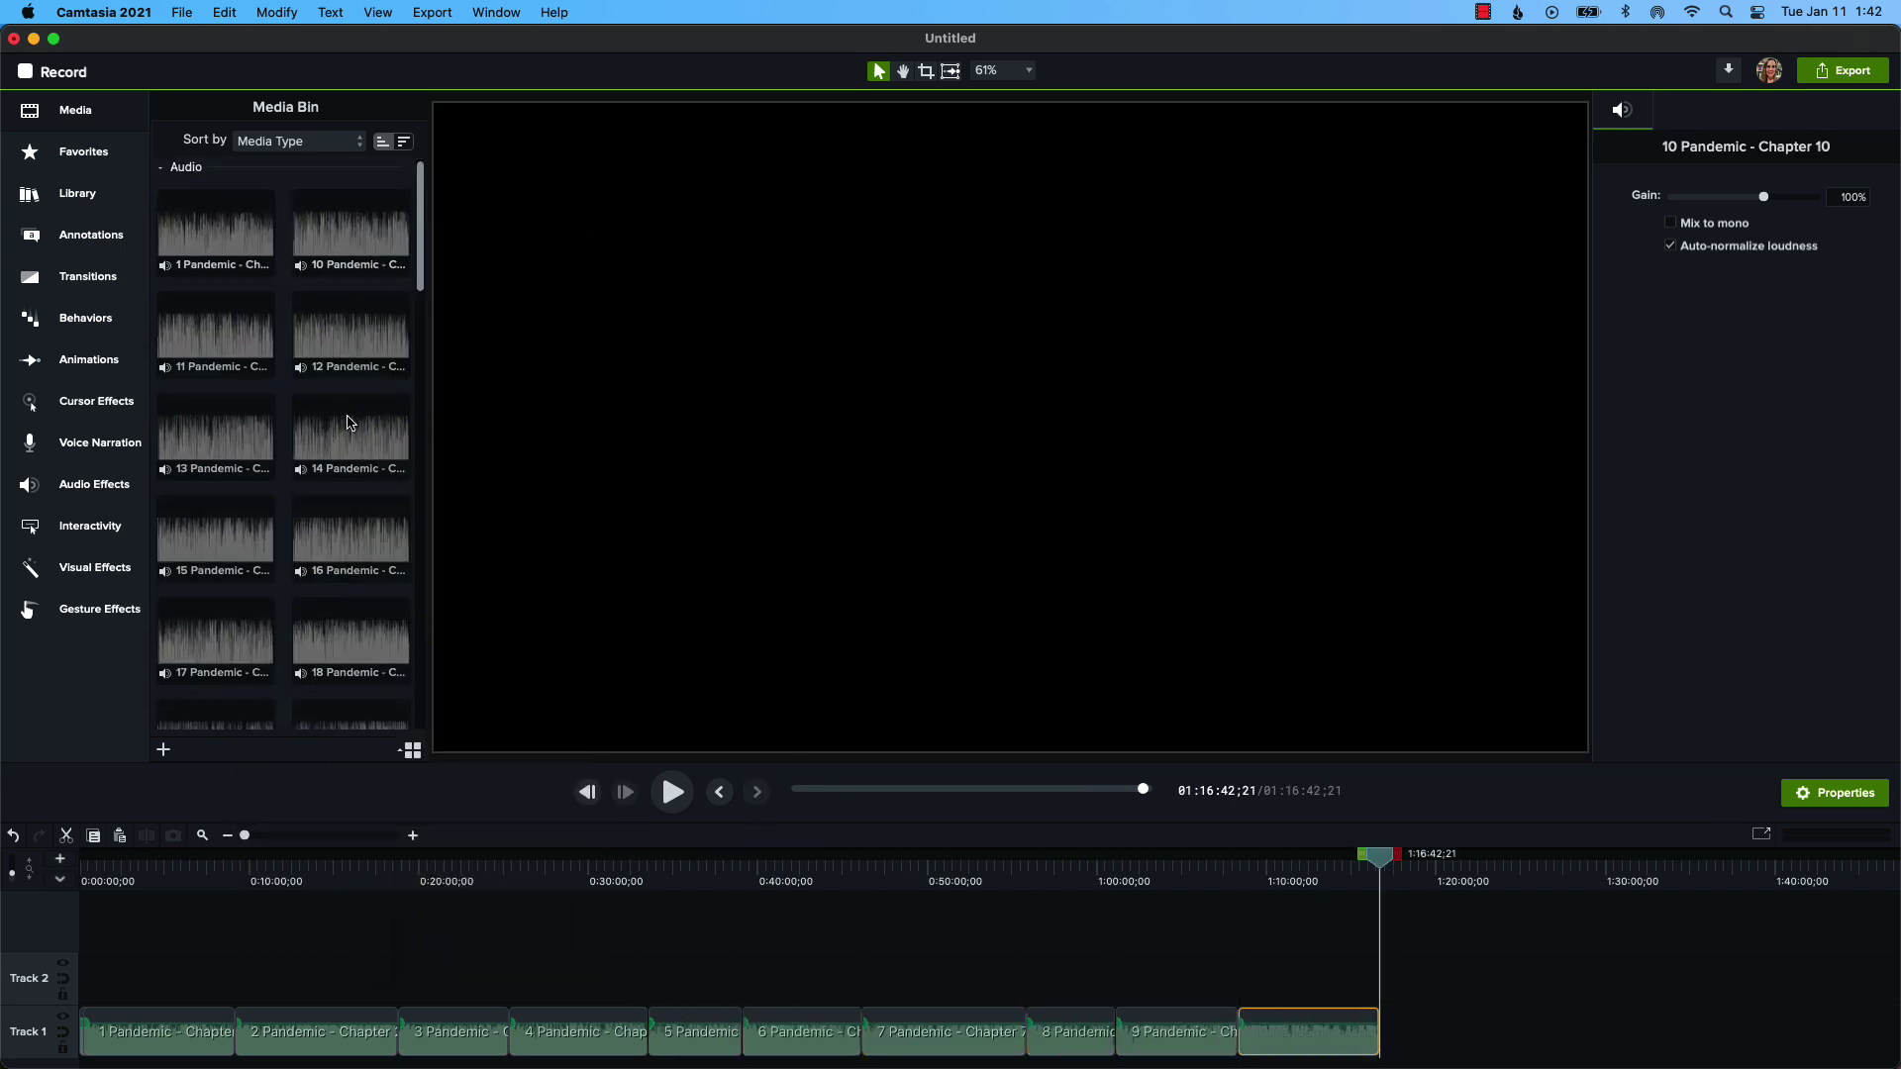
pyautogui.doubleClick(216, 332)
pyautogui.doubleClick(352, 332)
pyautogui.doubleClick(216, 435)
pyautogui.doubleClick(216, 538)
pyautogui.doubleClick(216, 639)
pyautogui.rightClick(347, 636)
pyautogui.scroll(-3, 326, 446)
pyautogui.doubleClick(215, 386)
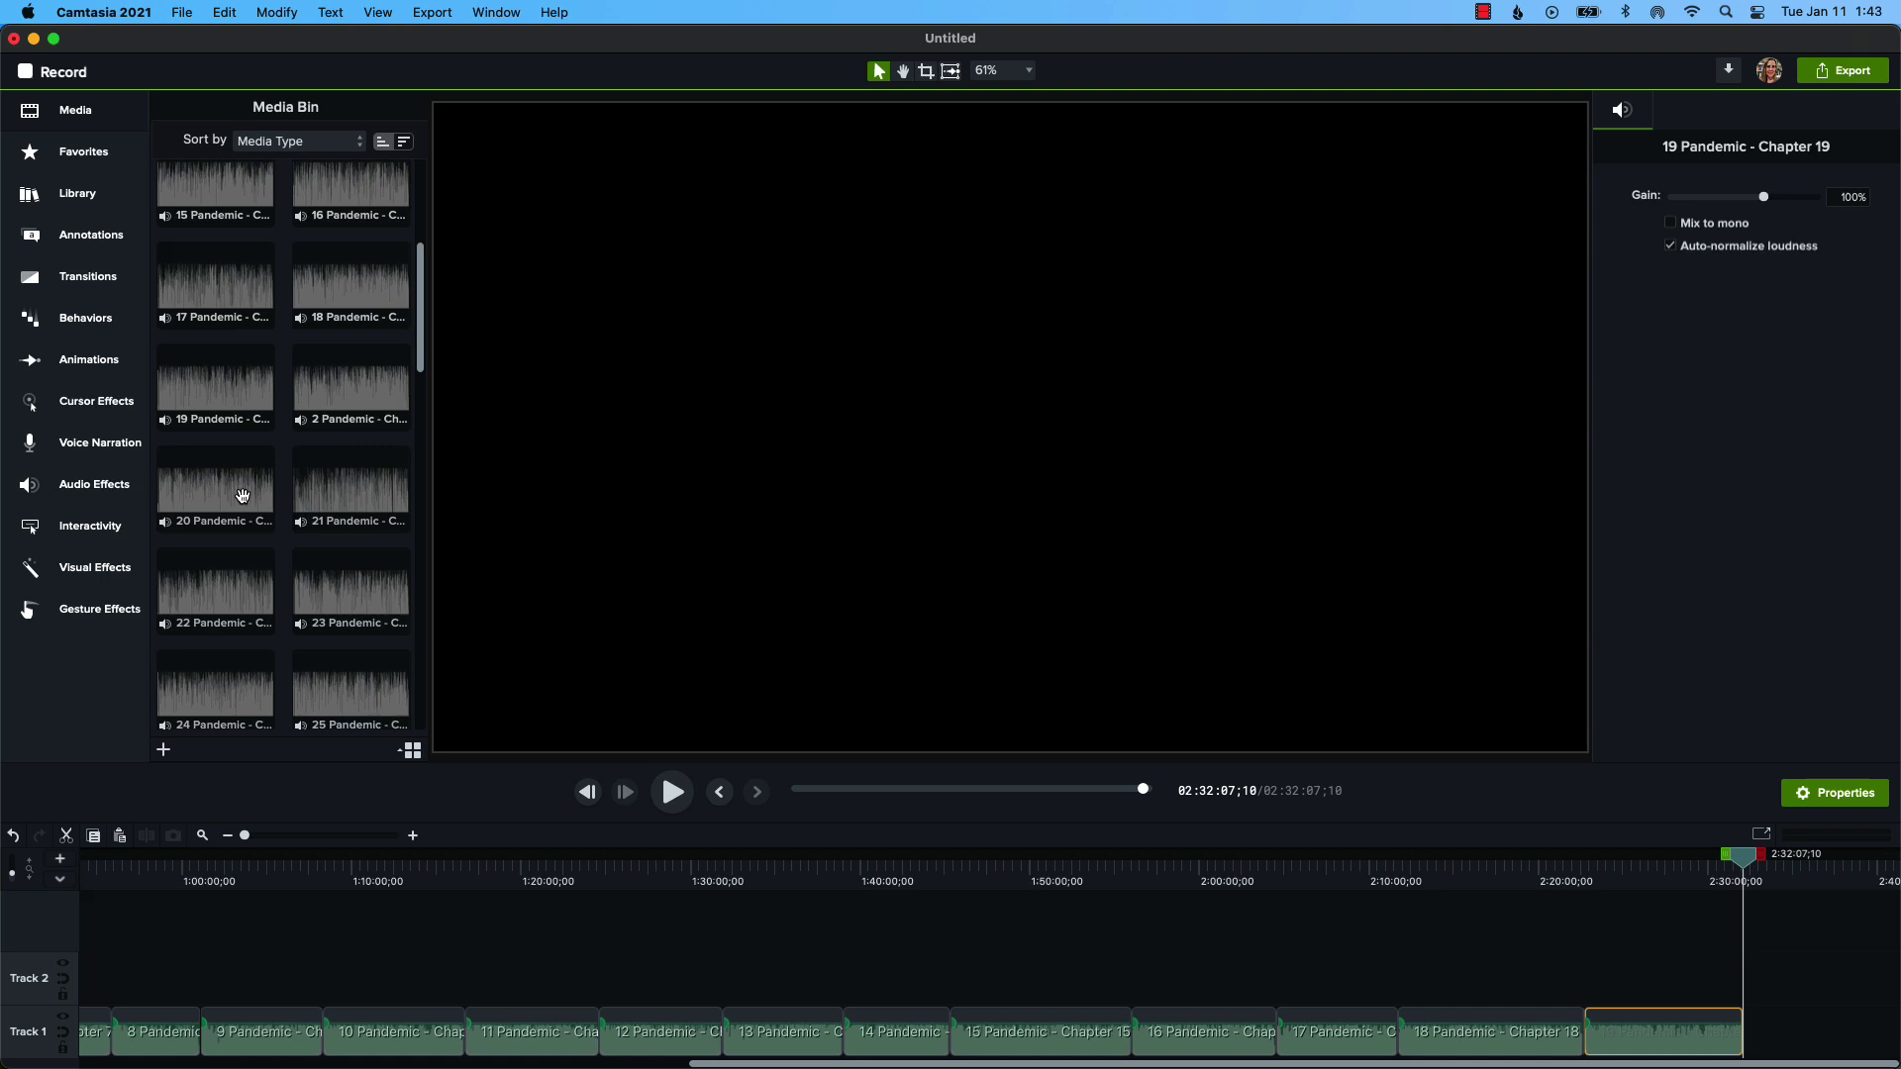
# Append Chapters 20, 21 and 22 to Track 1, moving the playhead to each end
pyautogui.rightClick(242, 495)
pyautogui.click(273, 507)
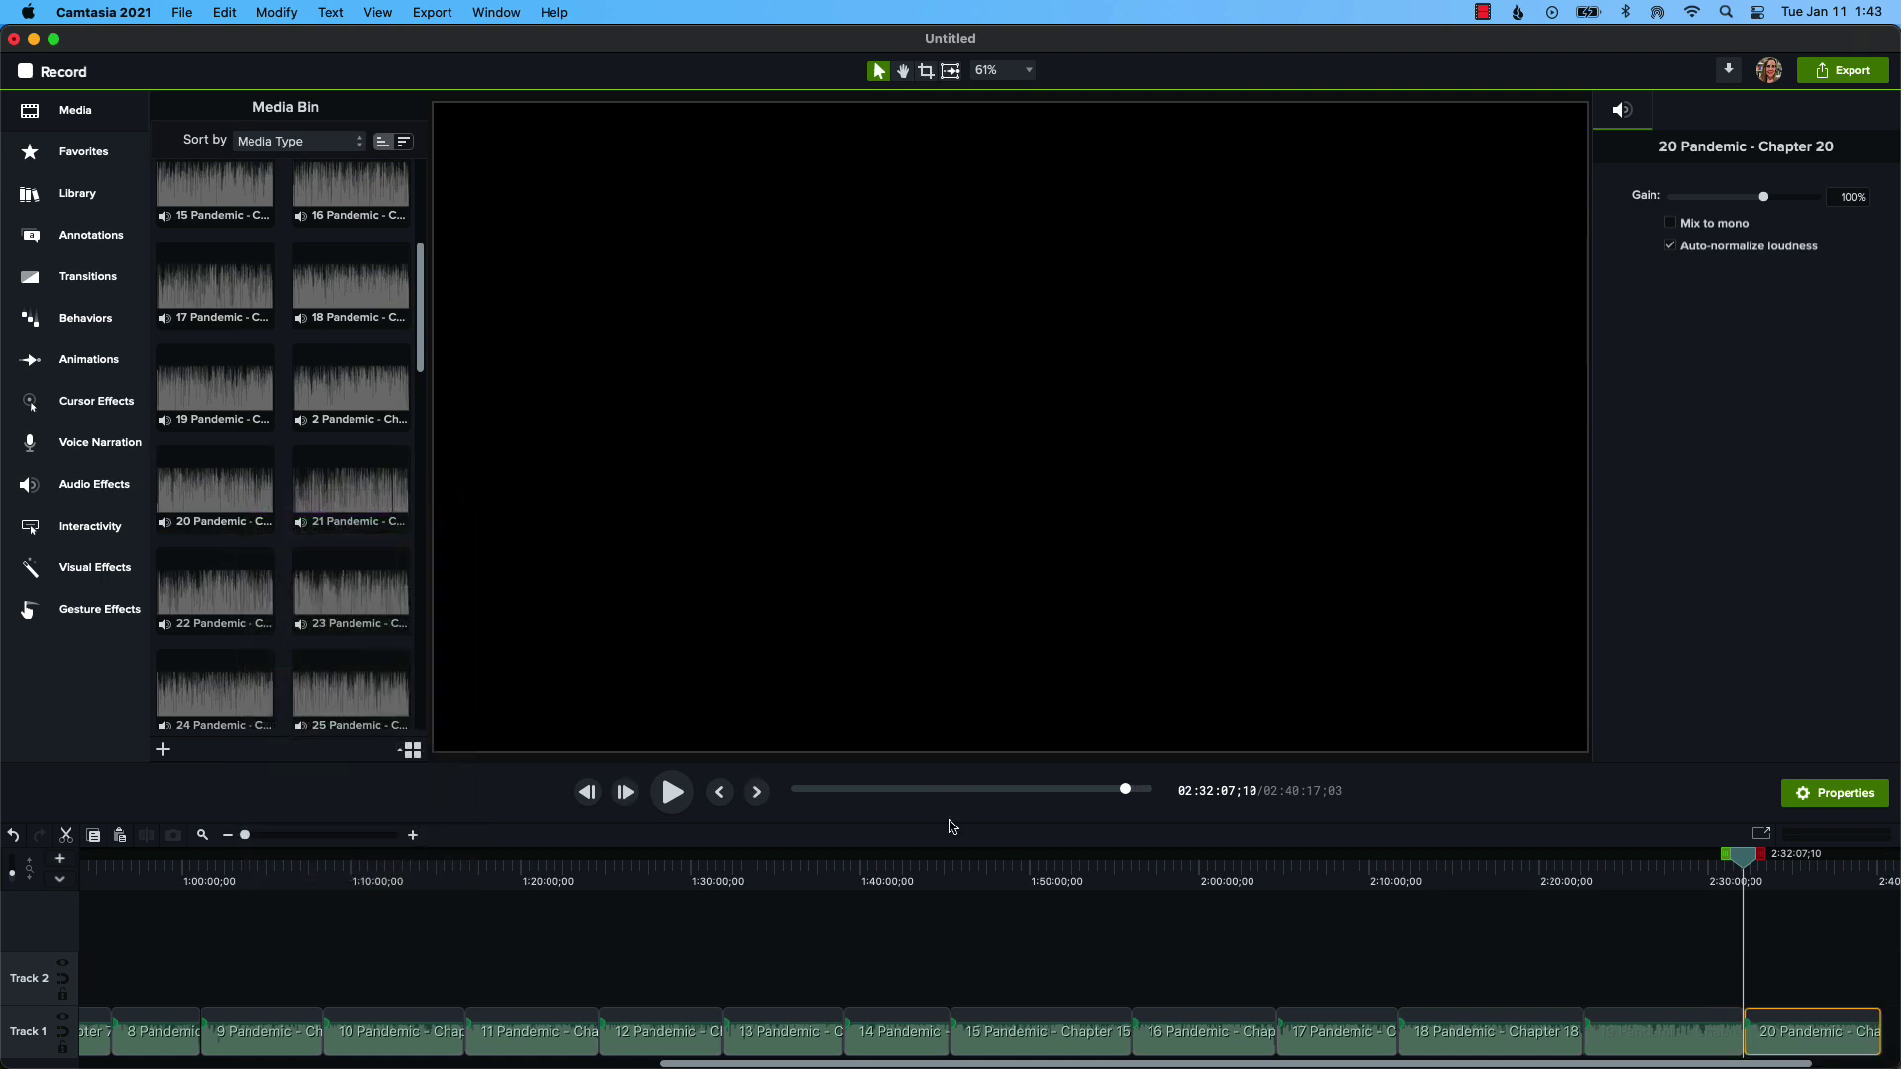
pyautogui.click(756, 798)
pyautogui.rightClick(320, 494)
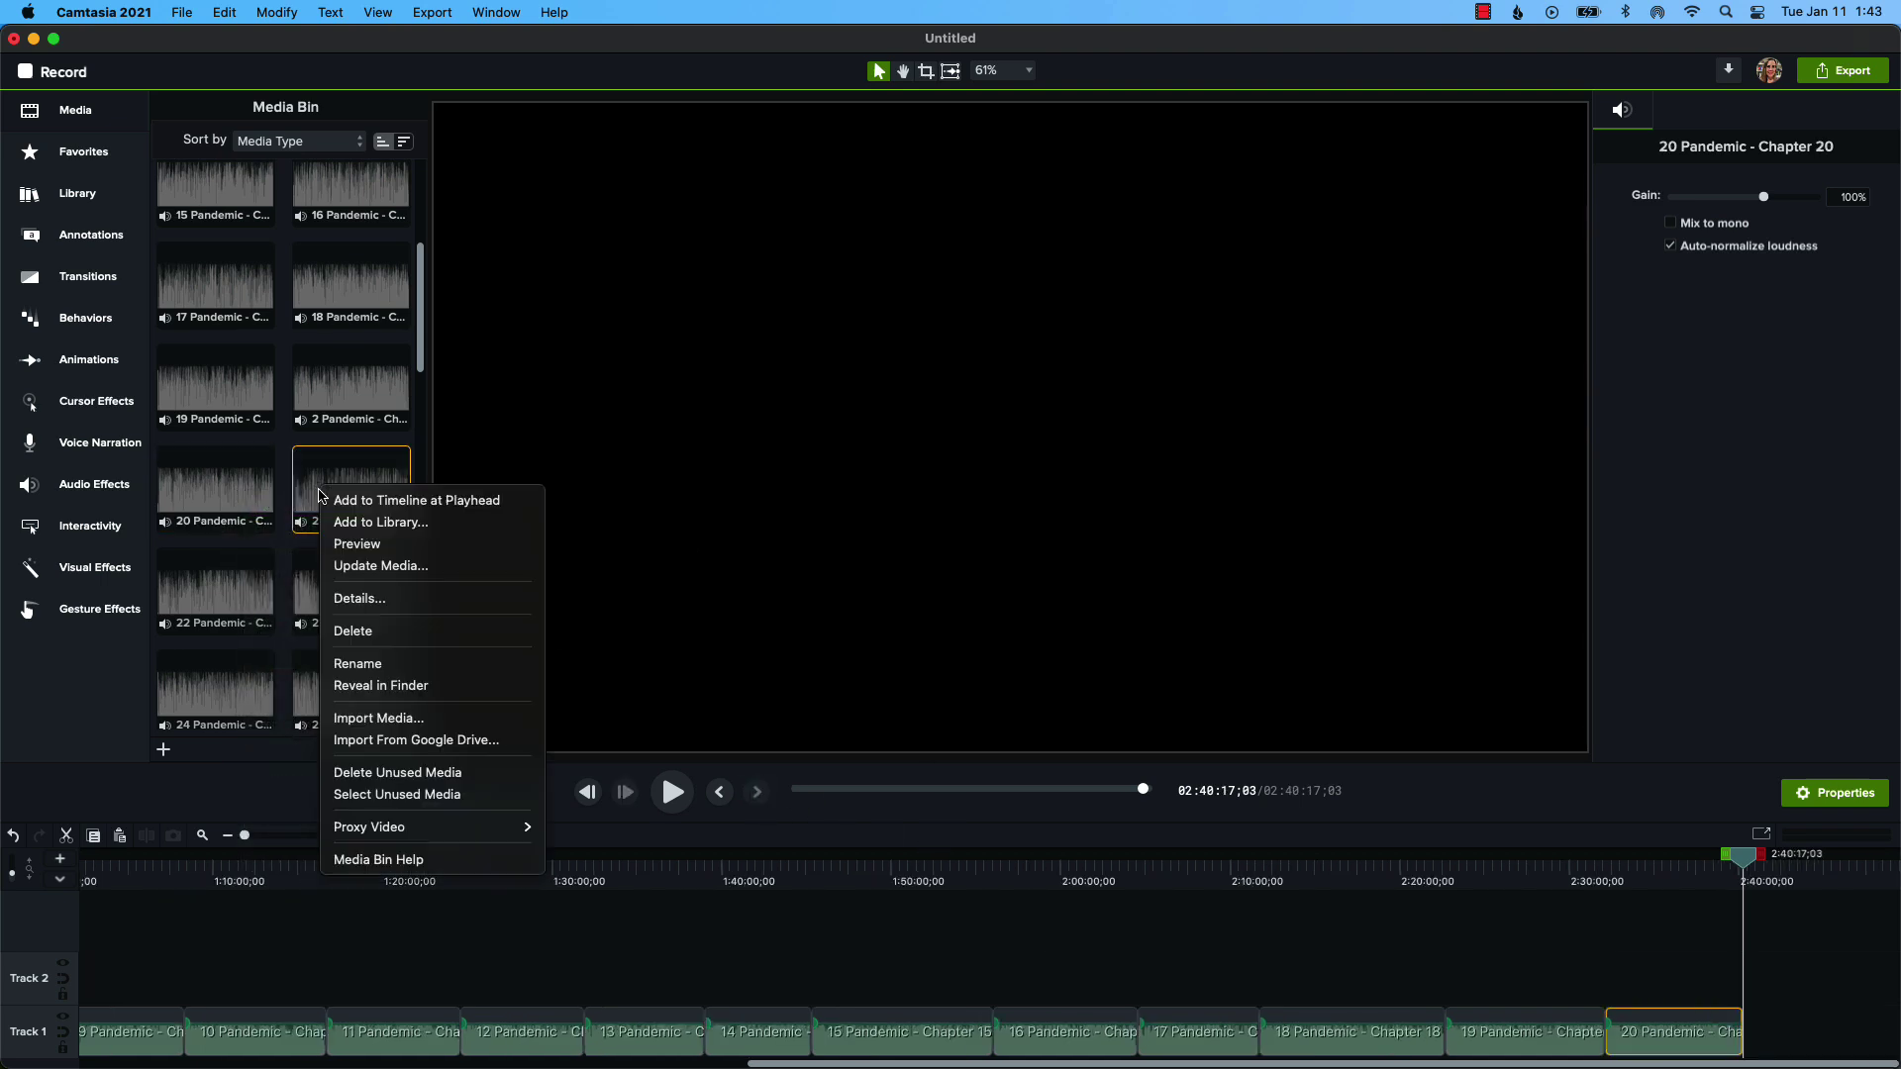
pyautogui.click(333, 500)
pyautogui.click(757, 795)
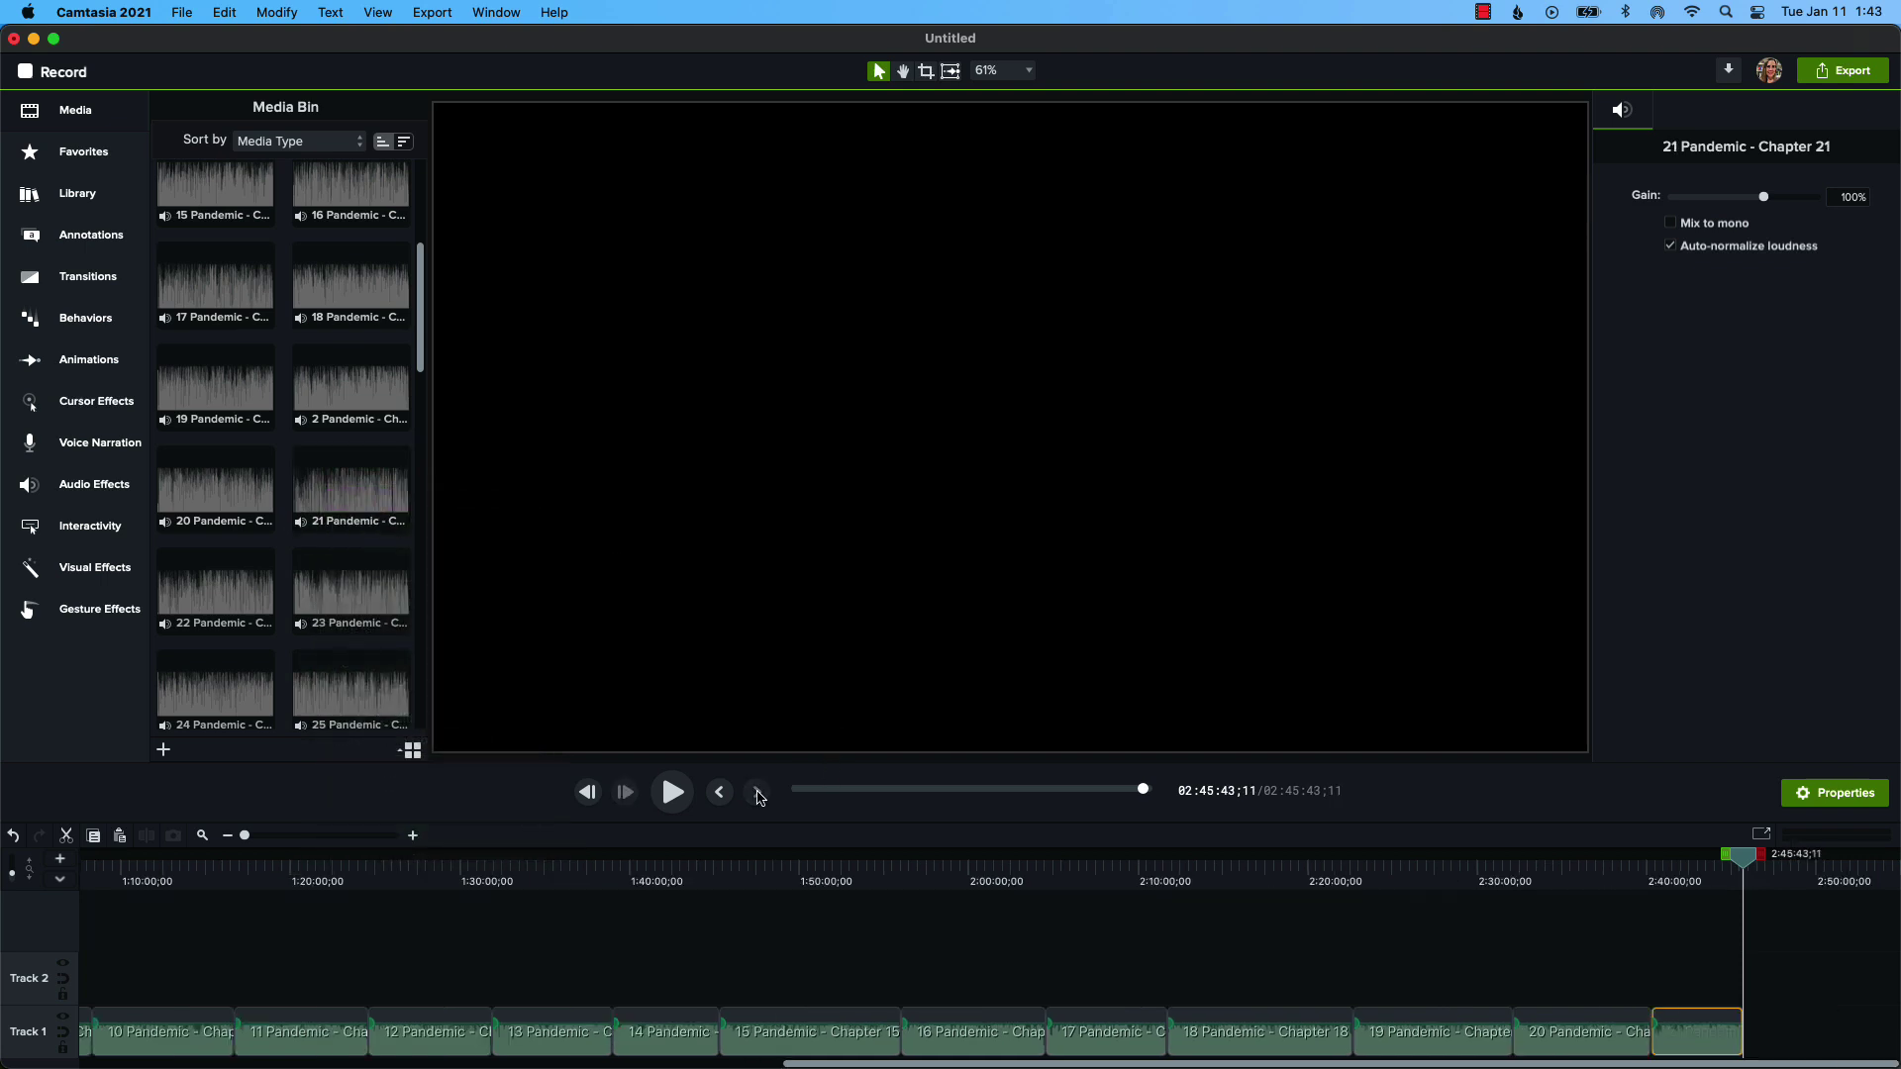
pyautogui.rightClick(246, 587)
pyautogui.click(277, 594)
pyautogui.click(757, 794)
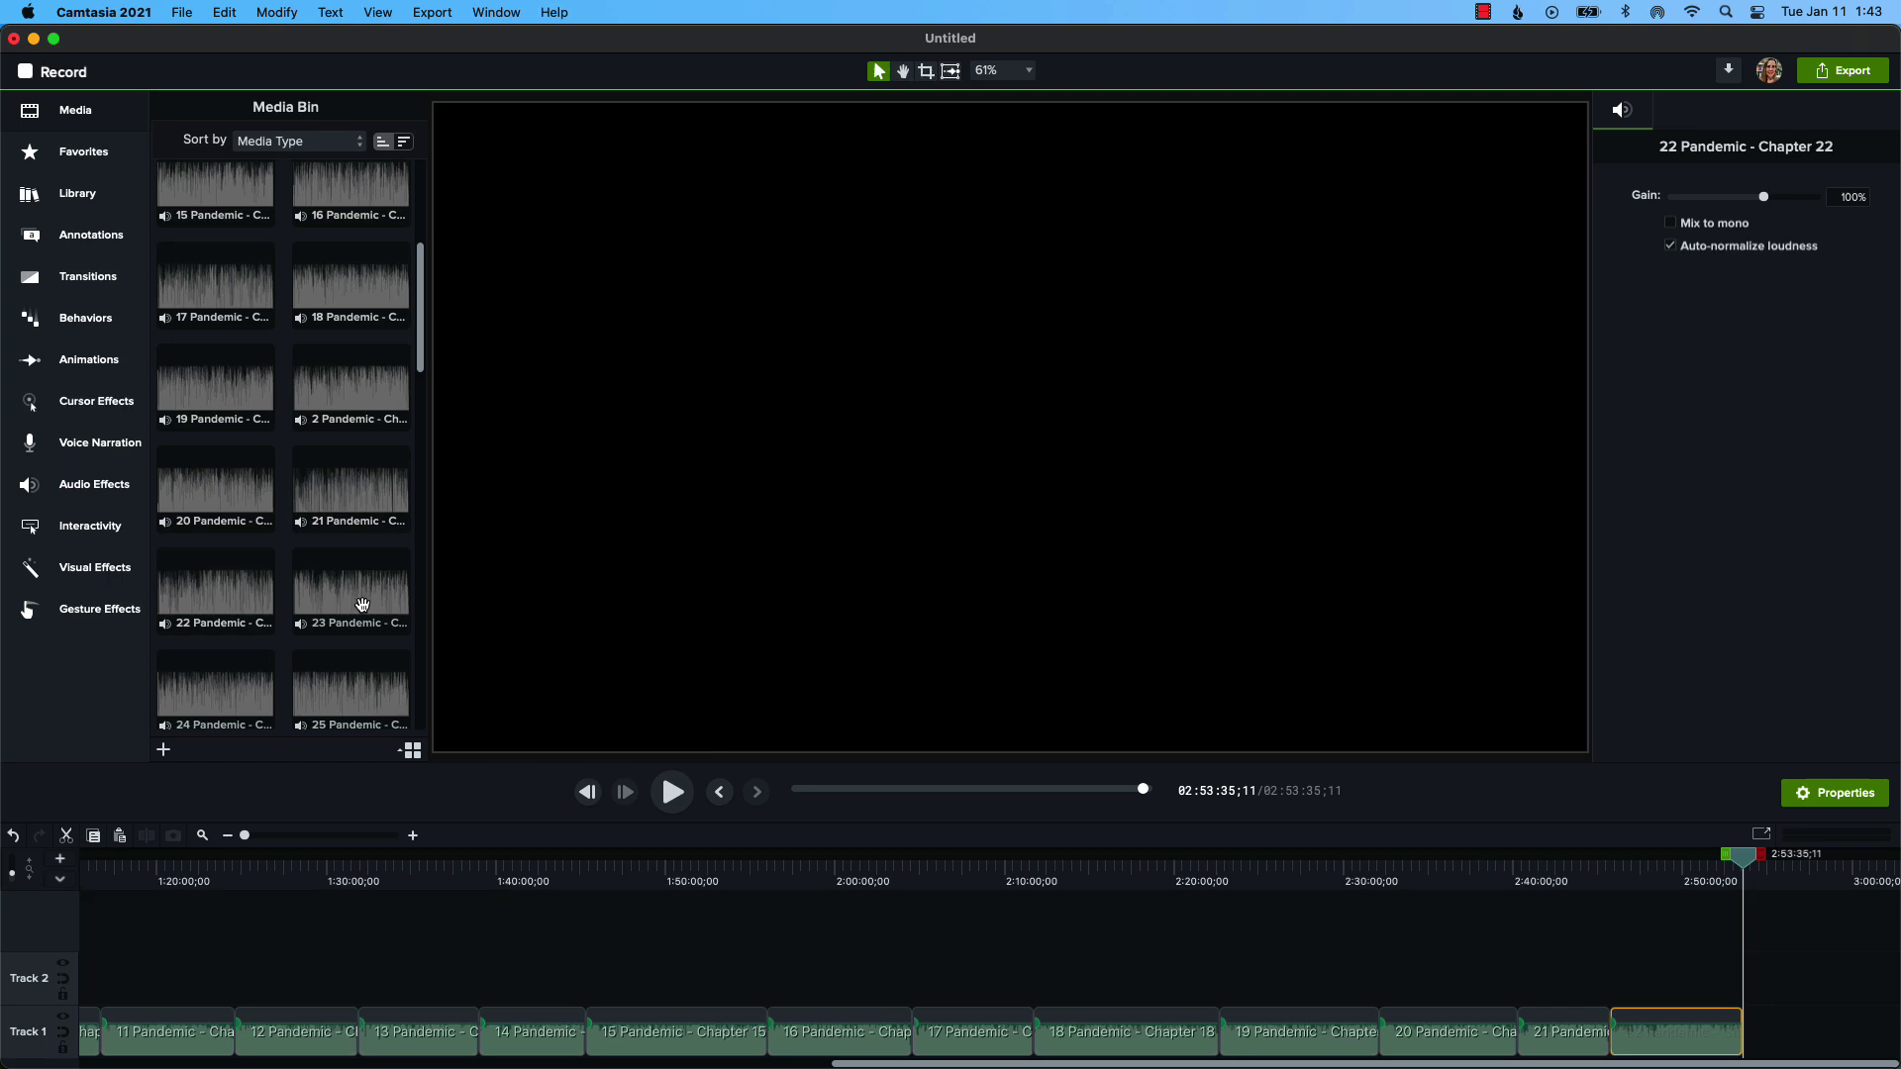
# Append the remaining chapter clips through Chapter 46 to the end of Track 1
pyautogui.scroll(-3, 362, 605)
pyautogui.rightClick(220, 414)
pyautogui.click(297, 429)
pyautogui.scroll(-2, 228, 476)
pyautogui.rightClick(230, 531)
pyautogui.click(302, 544)
pyautogui.click(757, 794)
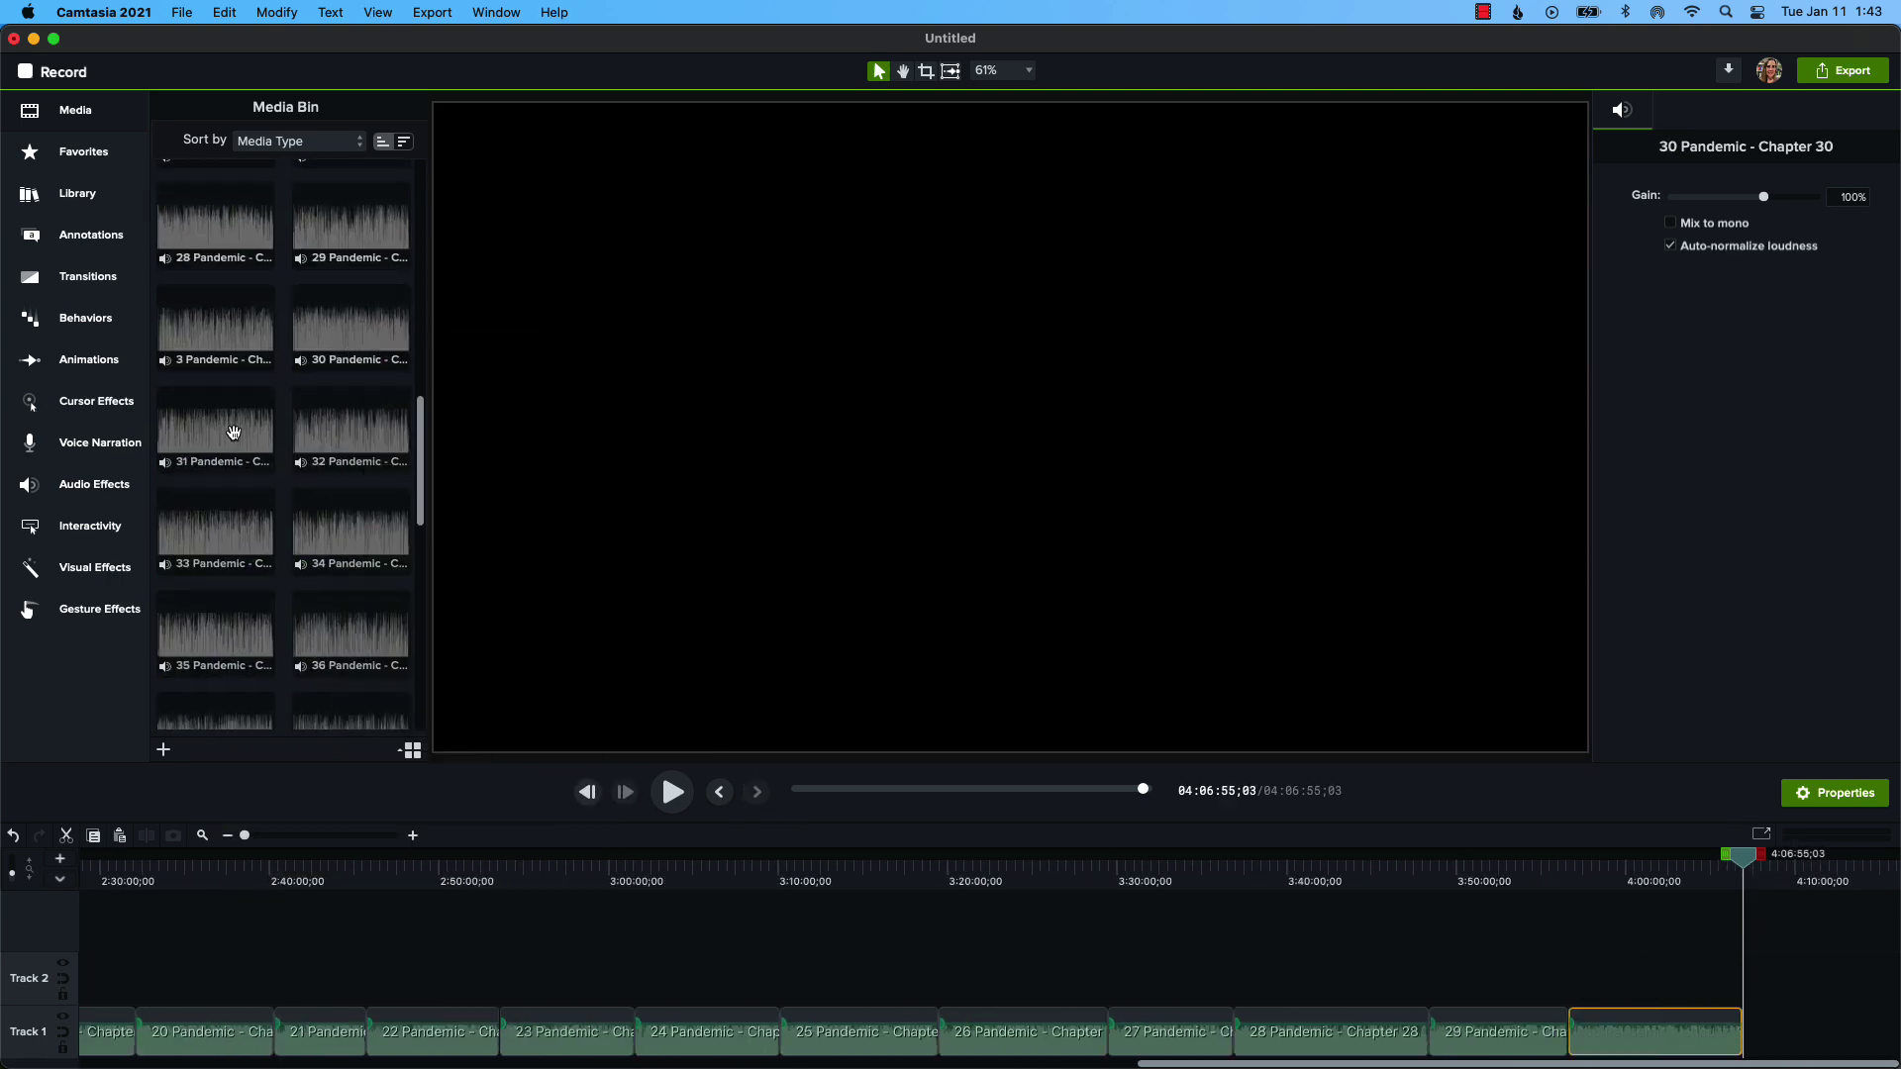
pyautogui.rightClick(234, 433)
pyautogui.click(287, 446)
pyautogui.scroll(-2, 297, 446)
pyautogui.rightClick(347, 390)
pyautogui.click(396, 398)
pyautogui.scroll(-2, 347, 495)
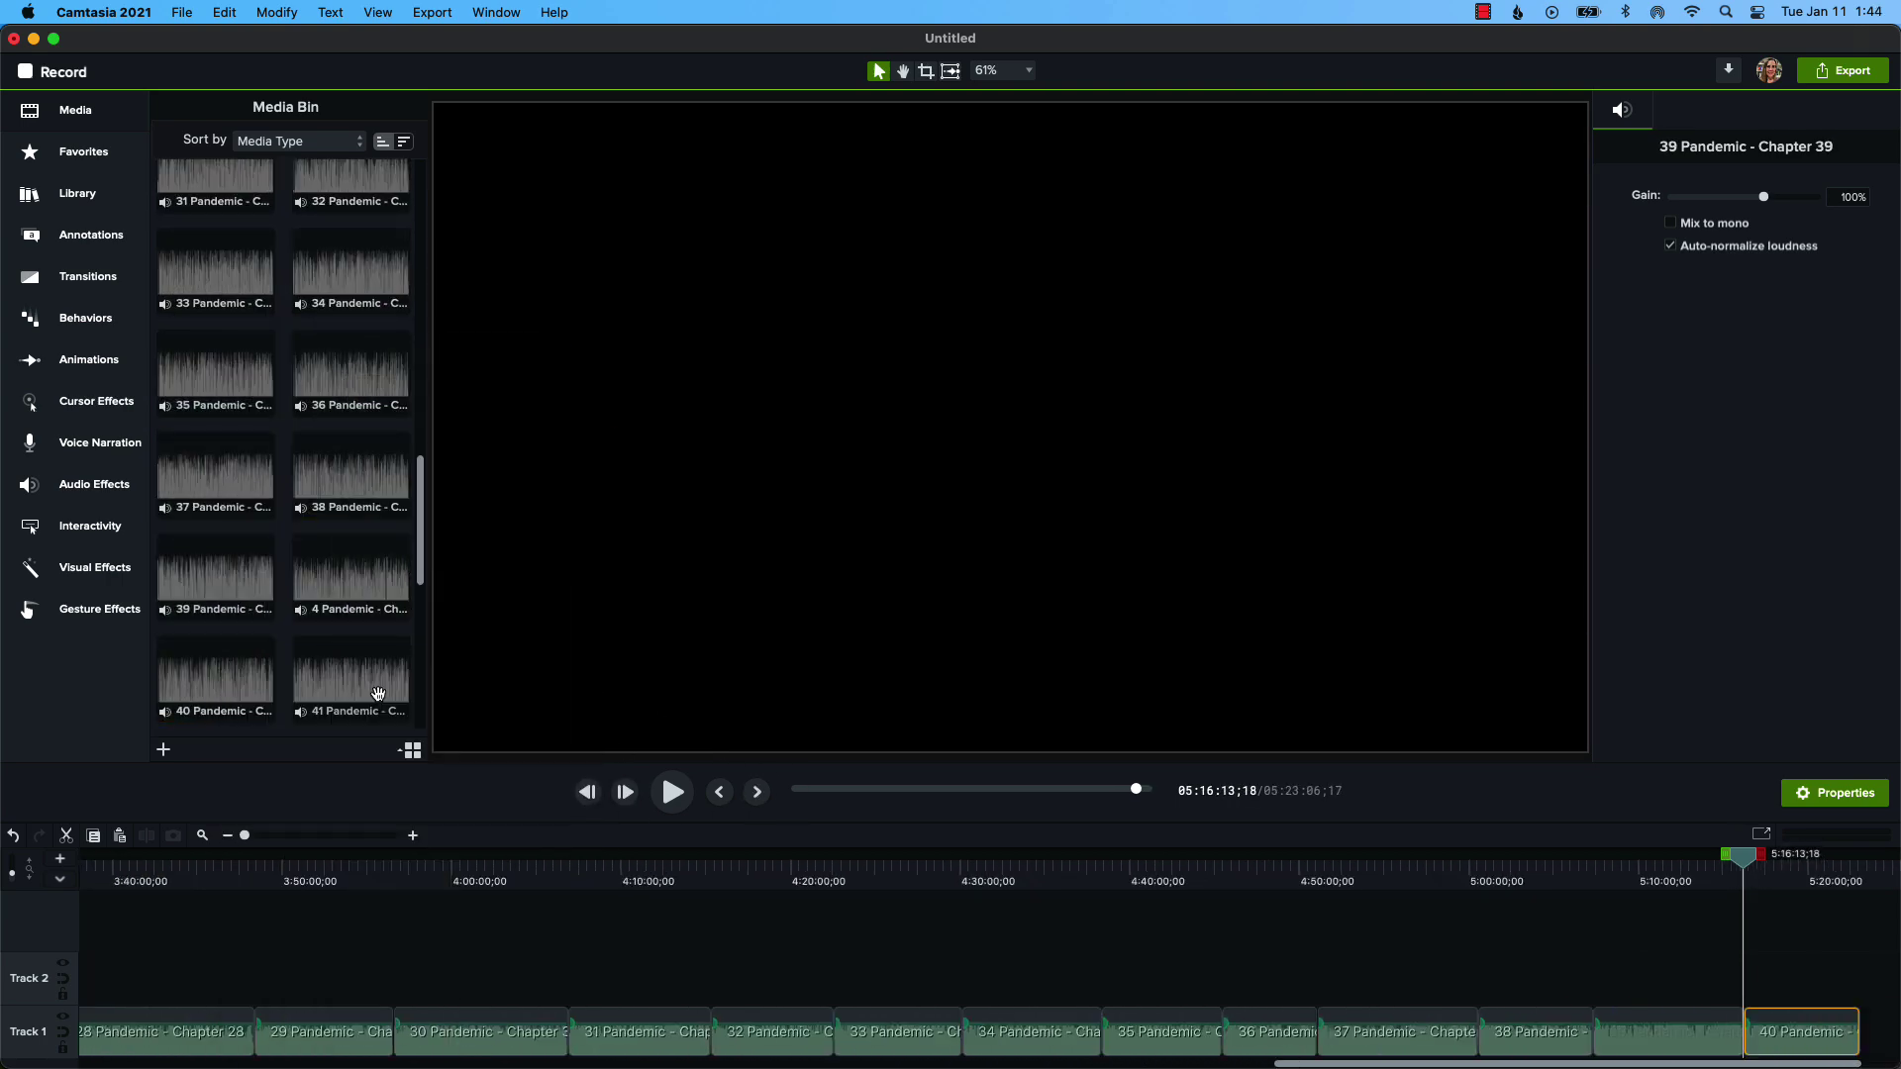
pyautogui.rightClick(212, 528)
pyautogui.click(259, 544)
pyautogui.scroll(-2, 297, 495)
pyautogui.rightClick(204, 463)
pyautogui.click(253, 479)
pyautogui.scroll(-2, 359, 516)
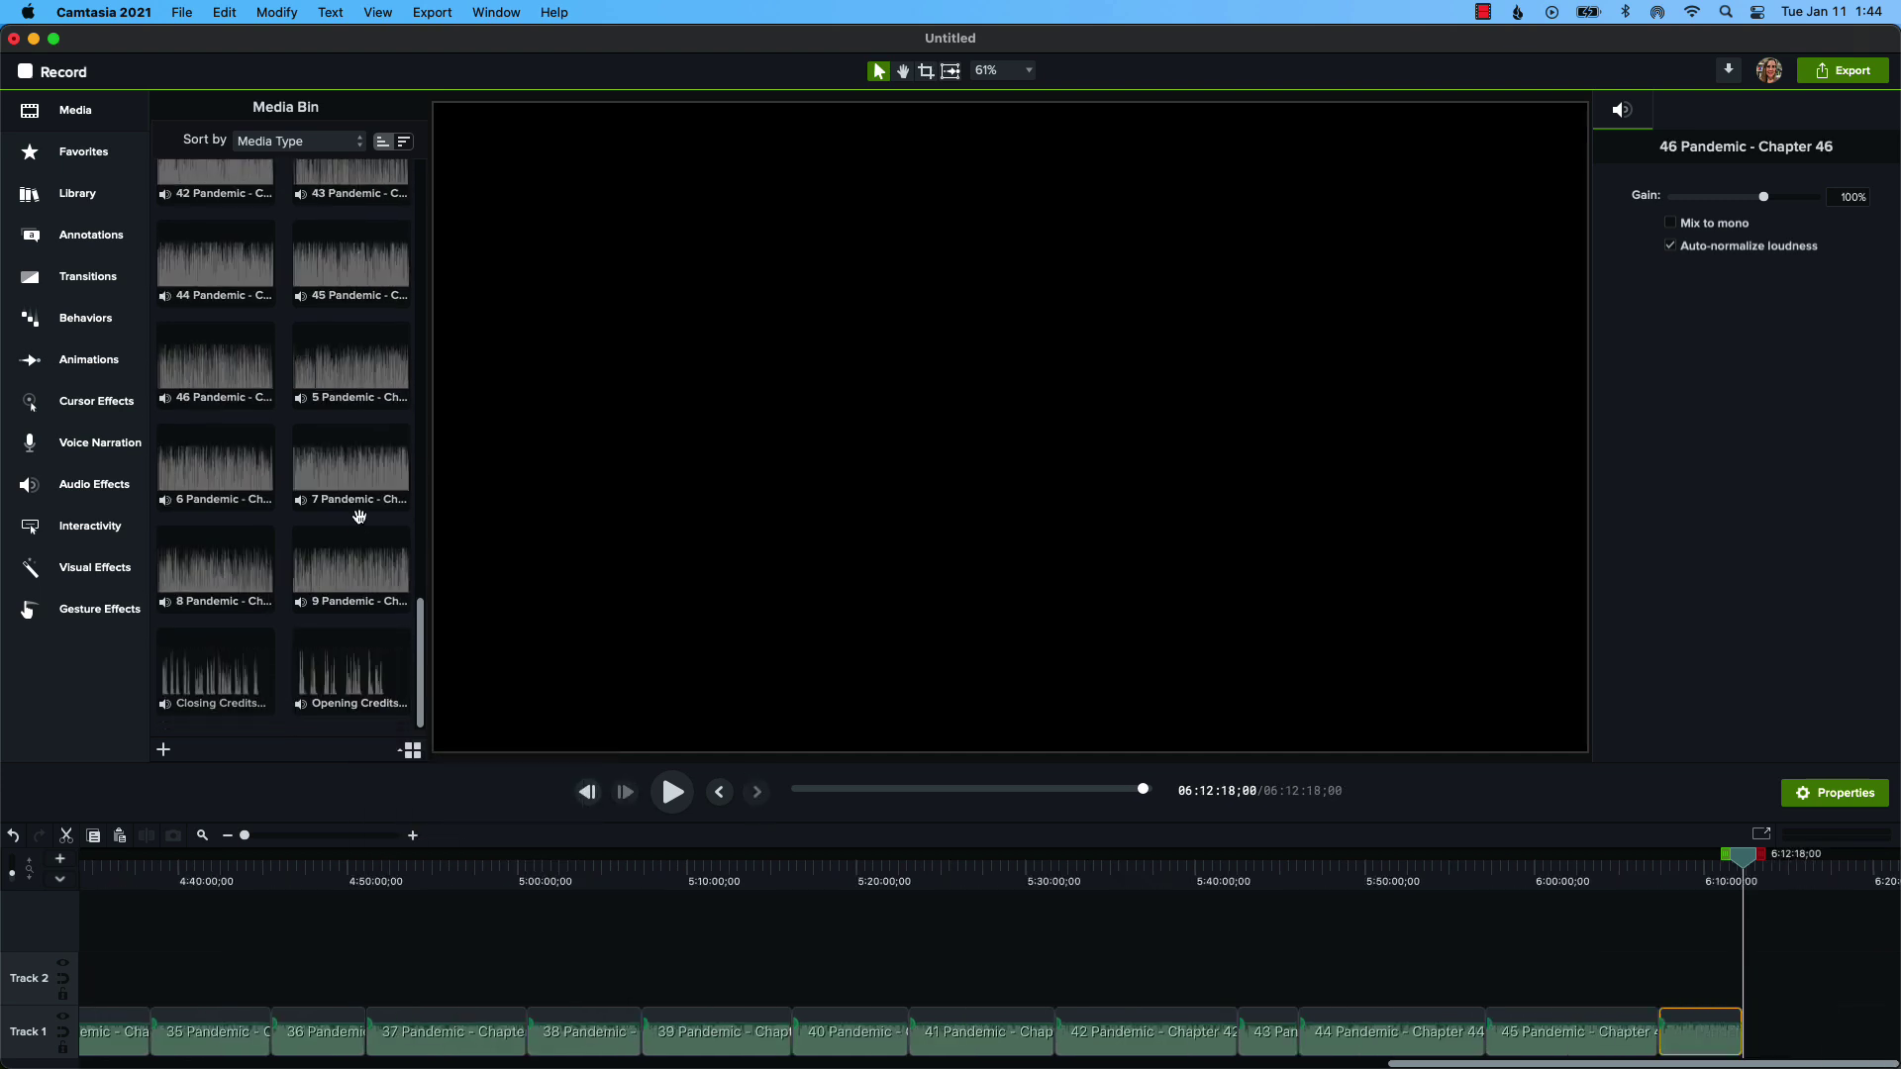
# Finish Track 1 with the Closing Credits clip, totaling 6:12:41;07
pyautogui.rightClick(252, 668)
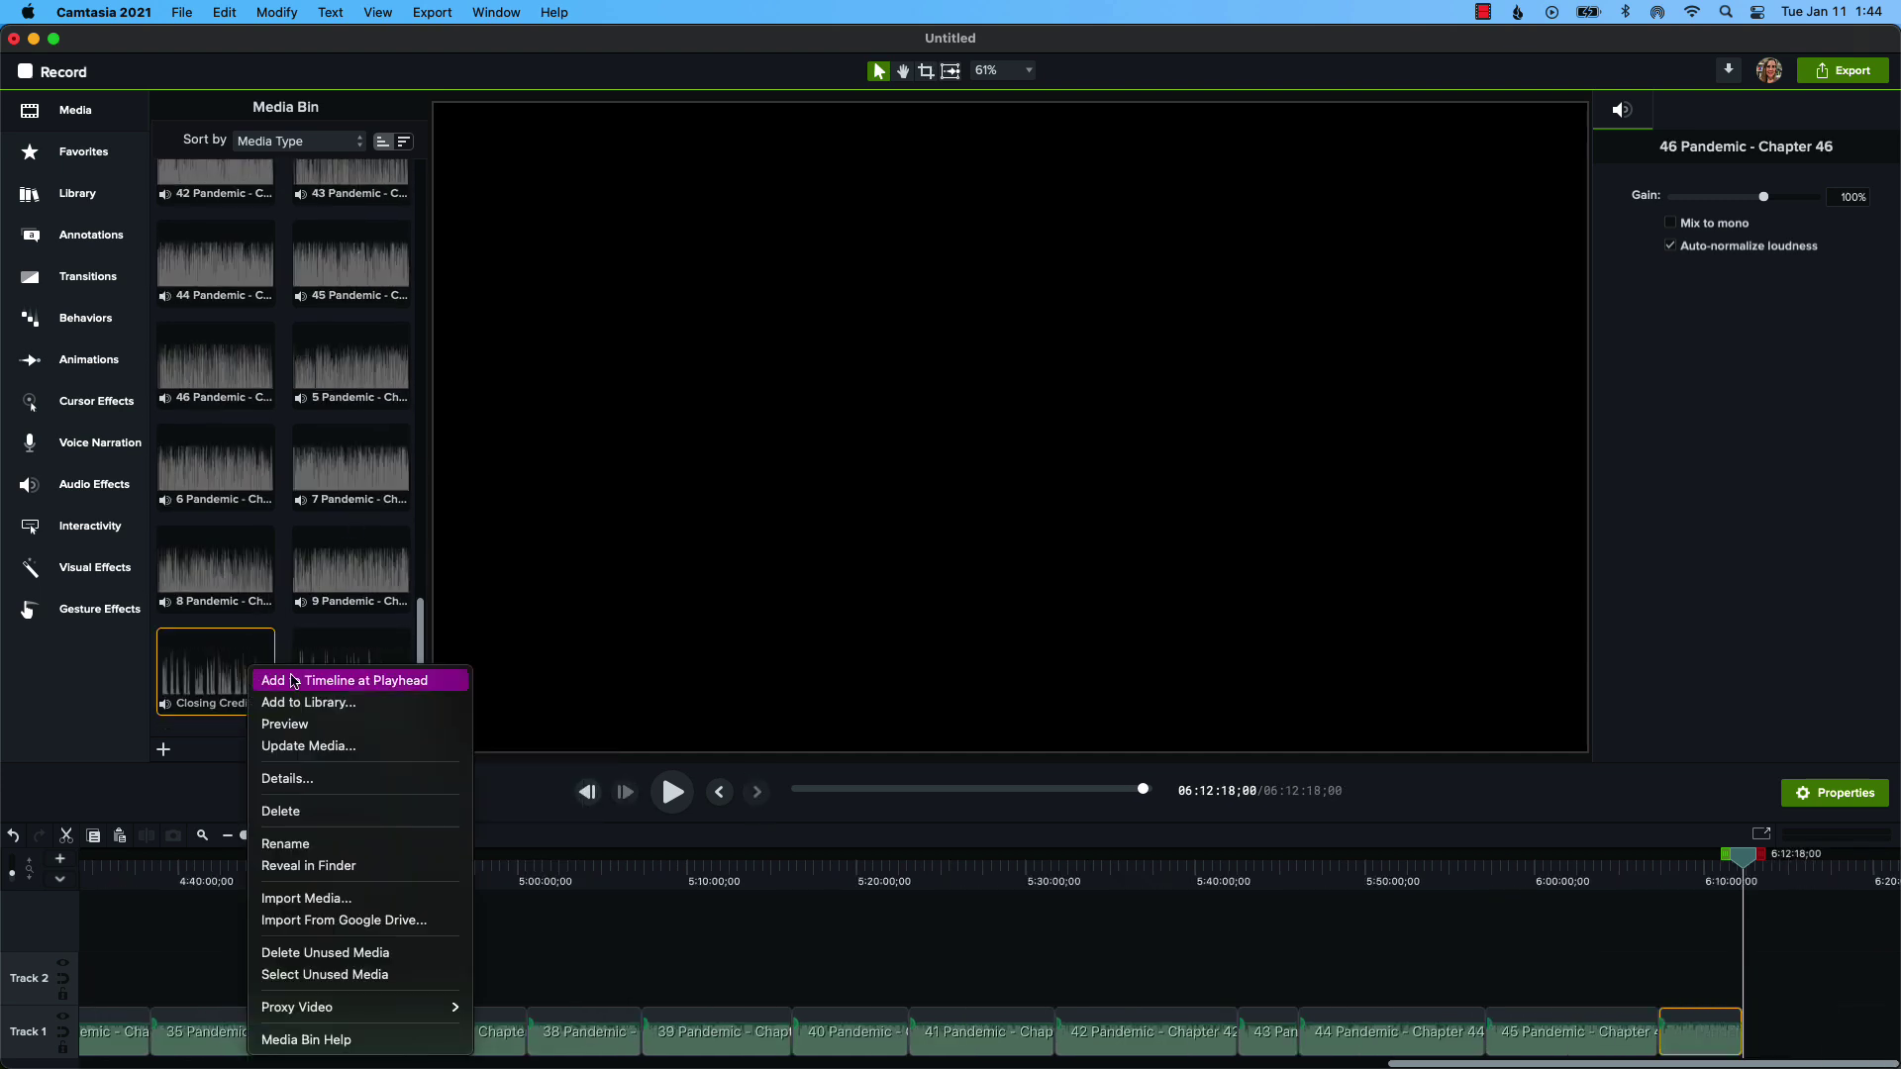
pyautogui.click(294, 680)
pyautogui.click(182, 12)
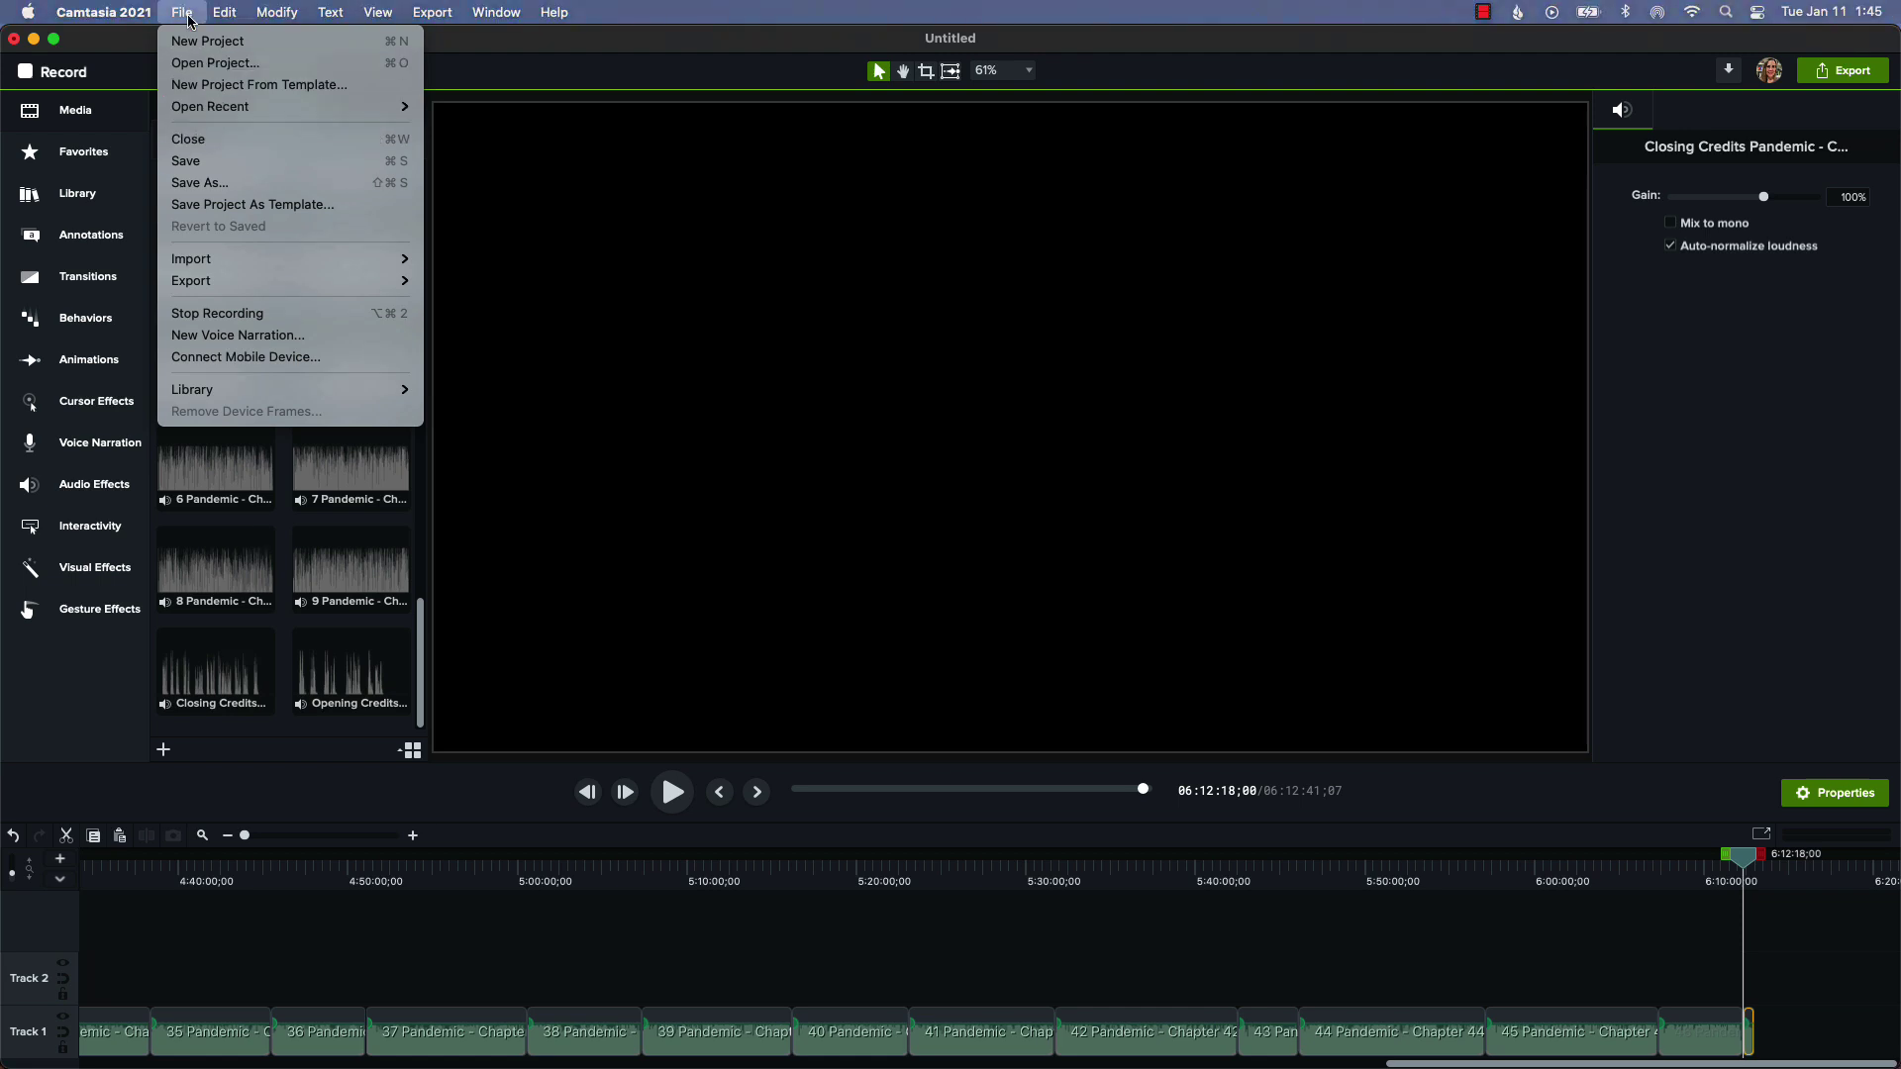
# Save the untitled project as test book.cmproj with Save As
pyautogui.click(193, 179)
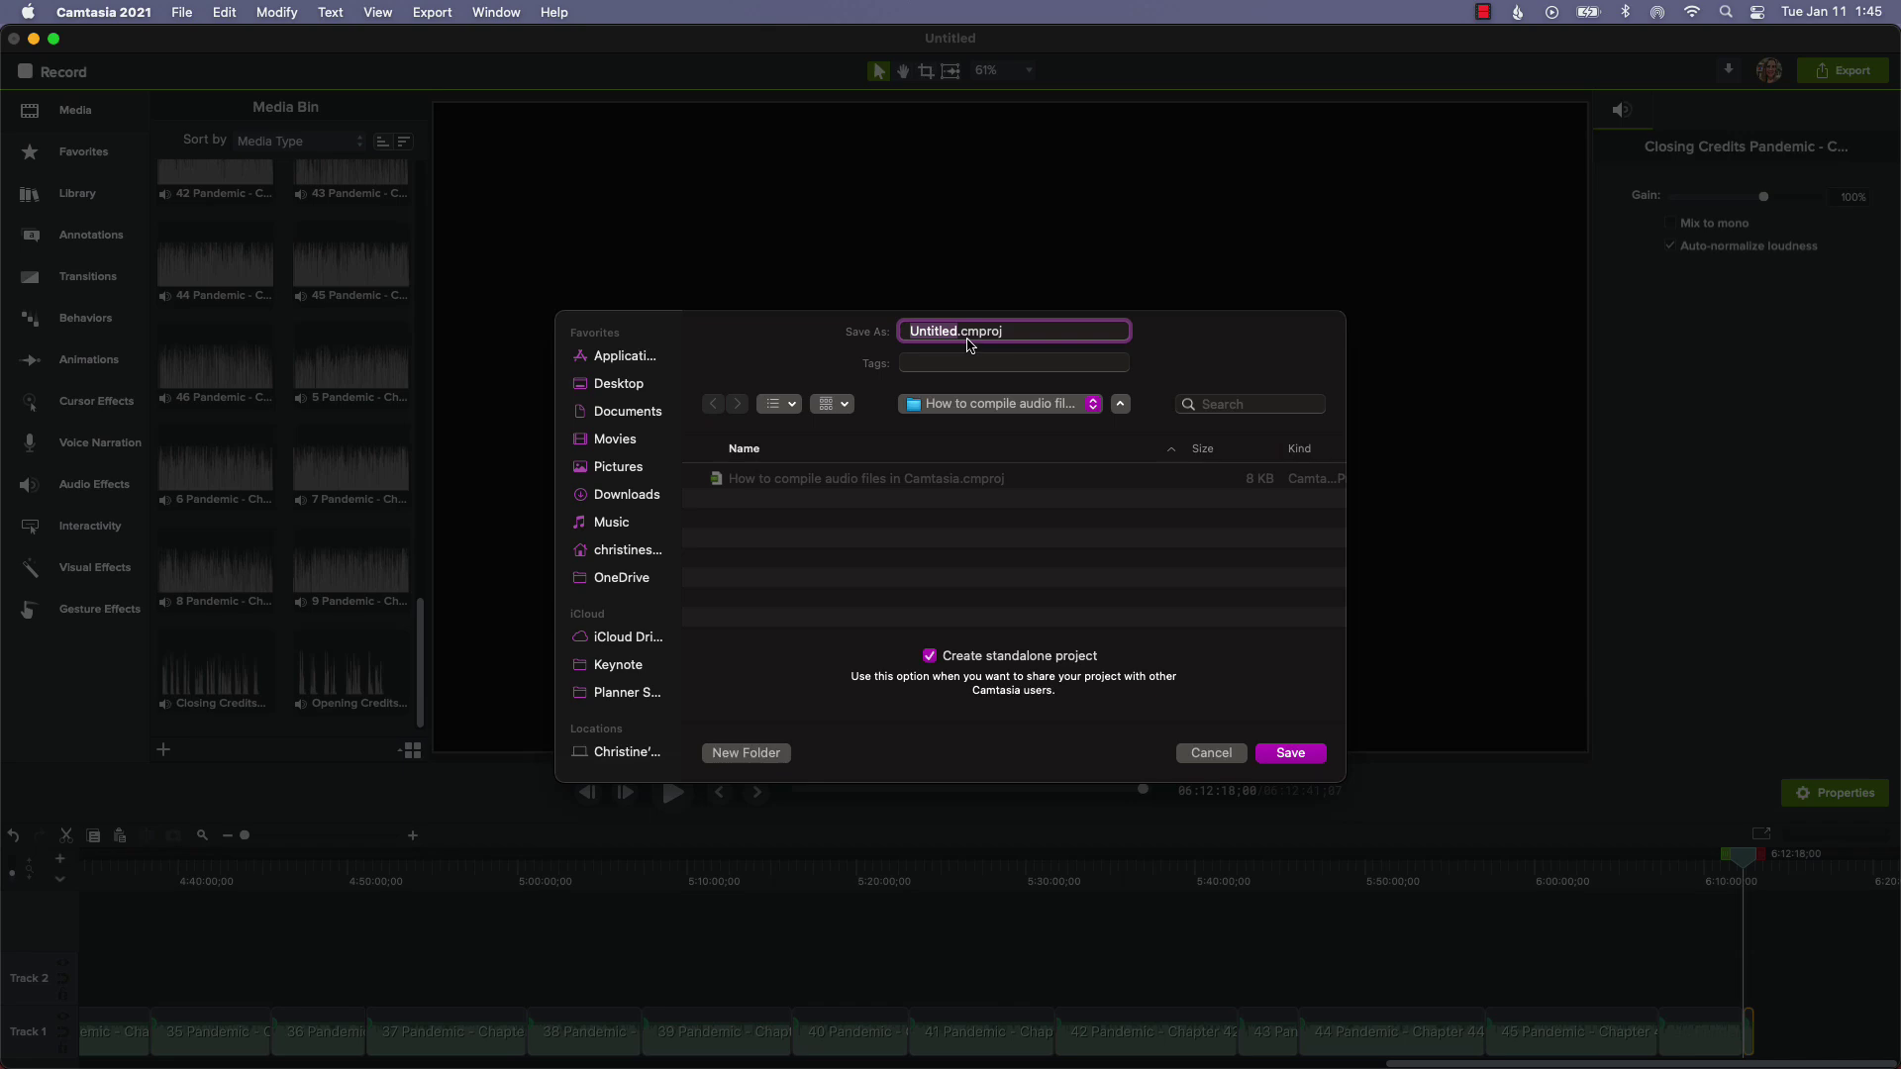
pyautogui.write('Pandemic')
pyautogui.click(1289, 754)
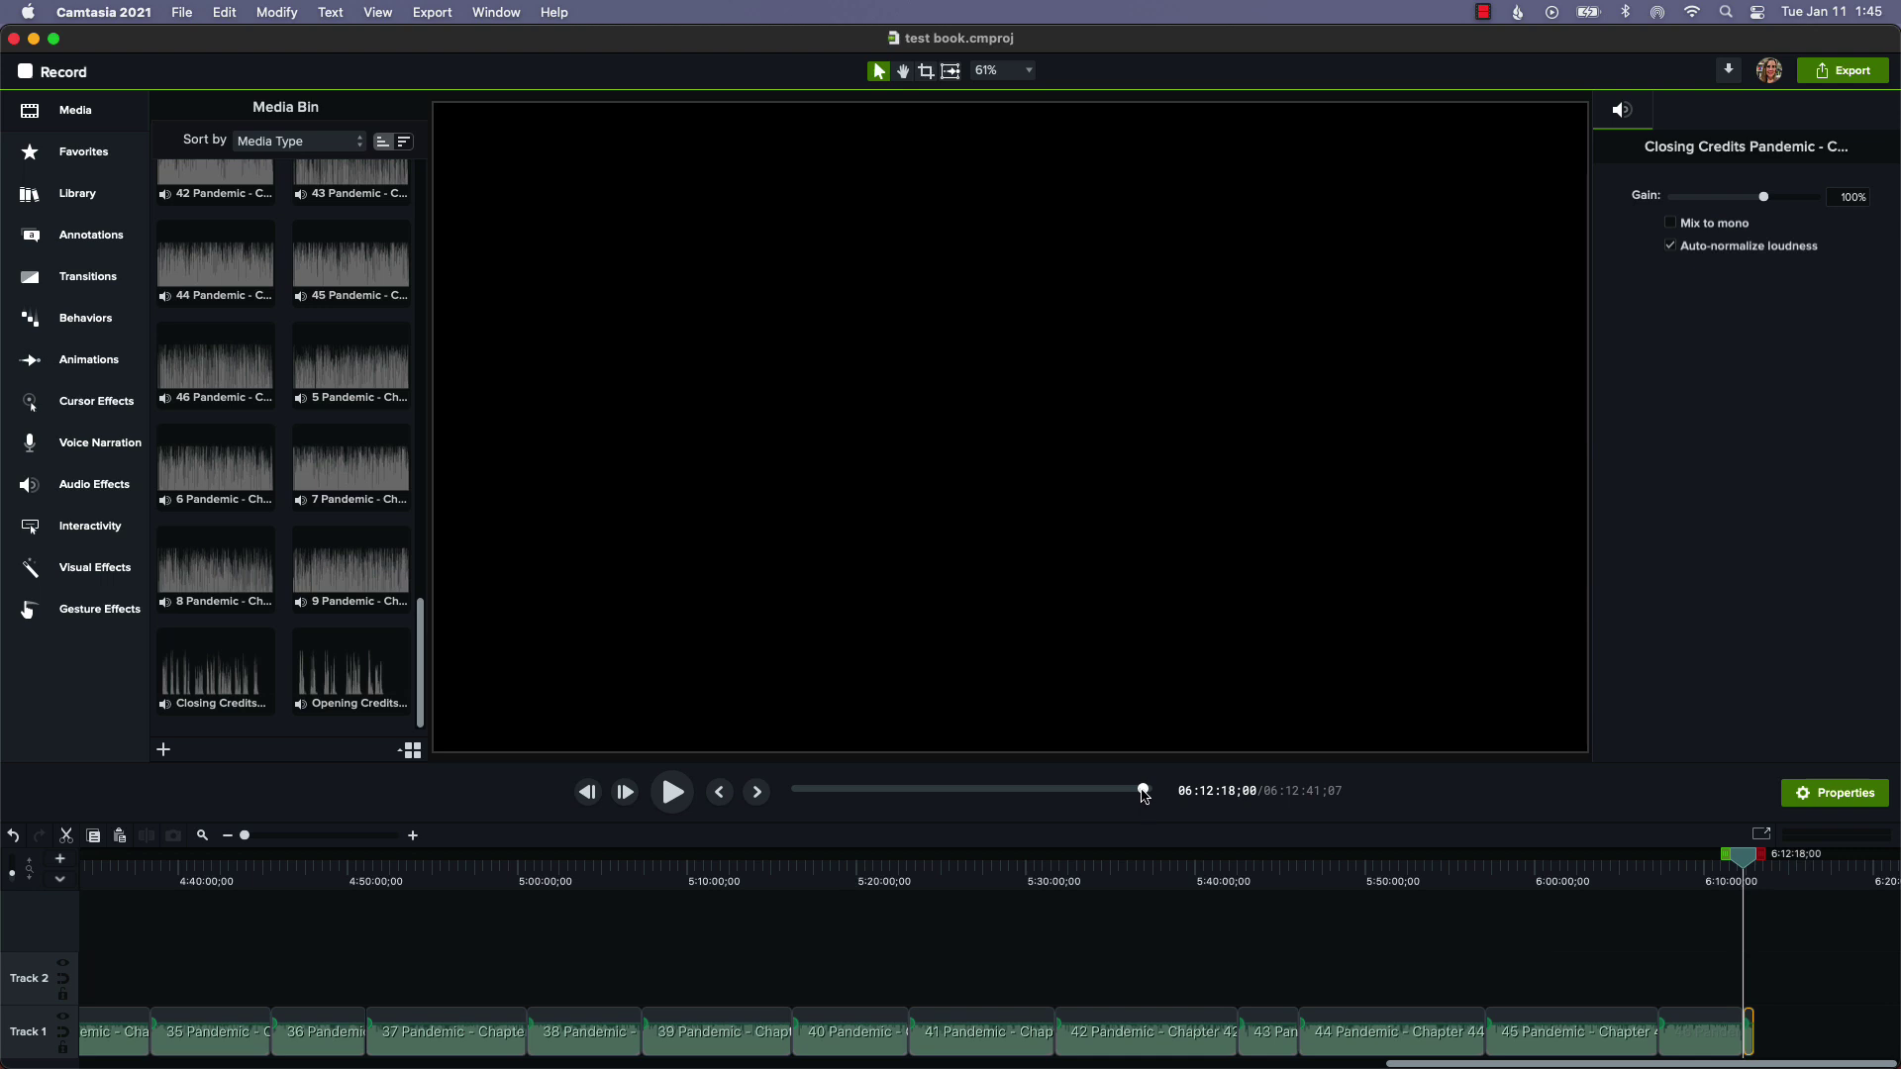
# Scrub back to 0:00, adjust the timeline zoom, and scroll right to review the Track 1 chapters
pyautogui.moveTo(1144, 792); pyautogui.dragTo(796, 792)
pyautogui.moveTo(245, 836); pyautogui.dragTo(334, 837)
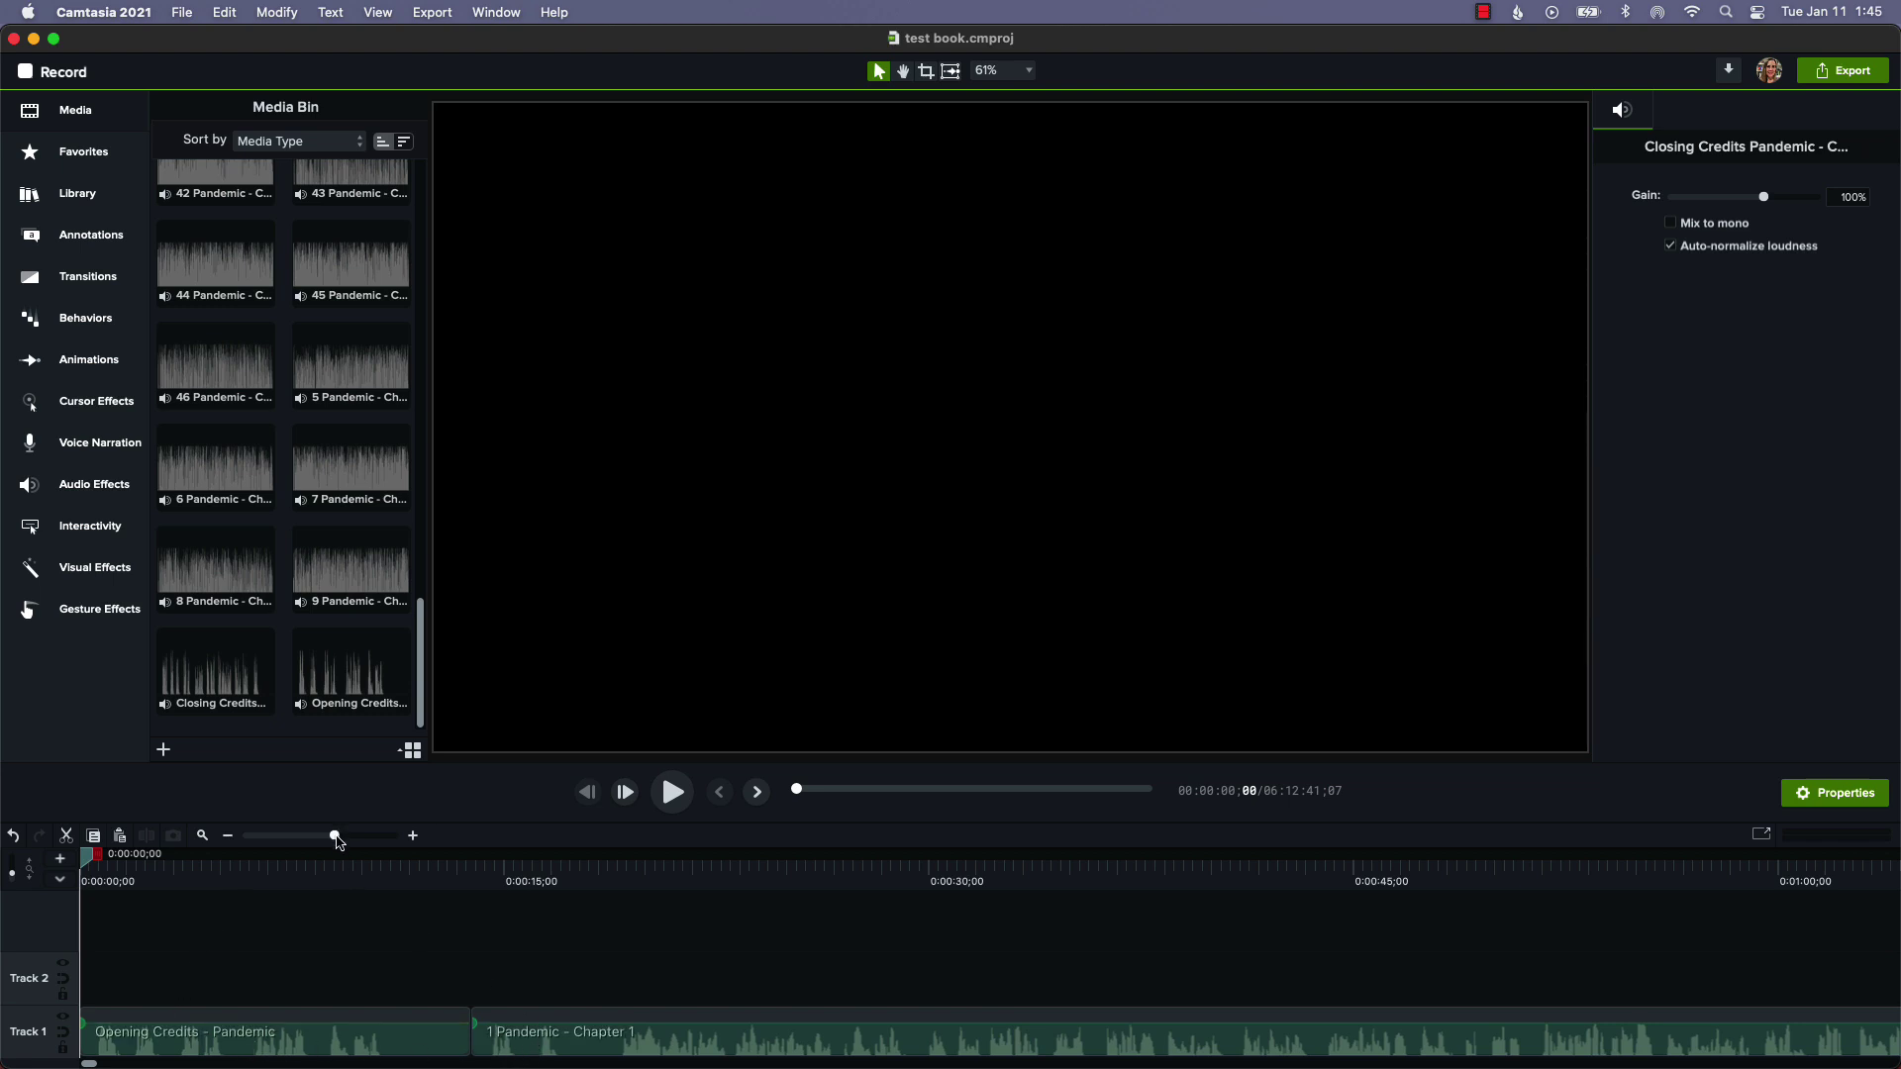
pyautogui.moveTo(335, 836); pyautogui.dragTo(249, 844)
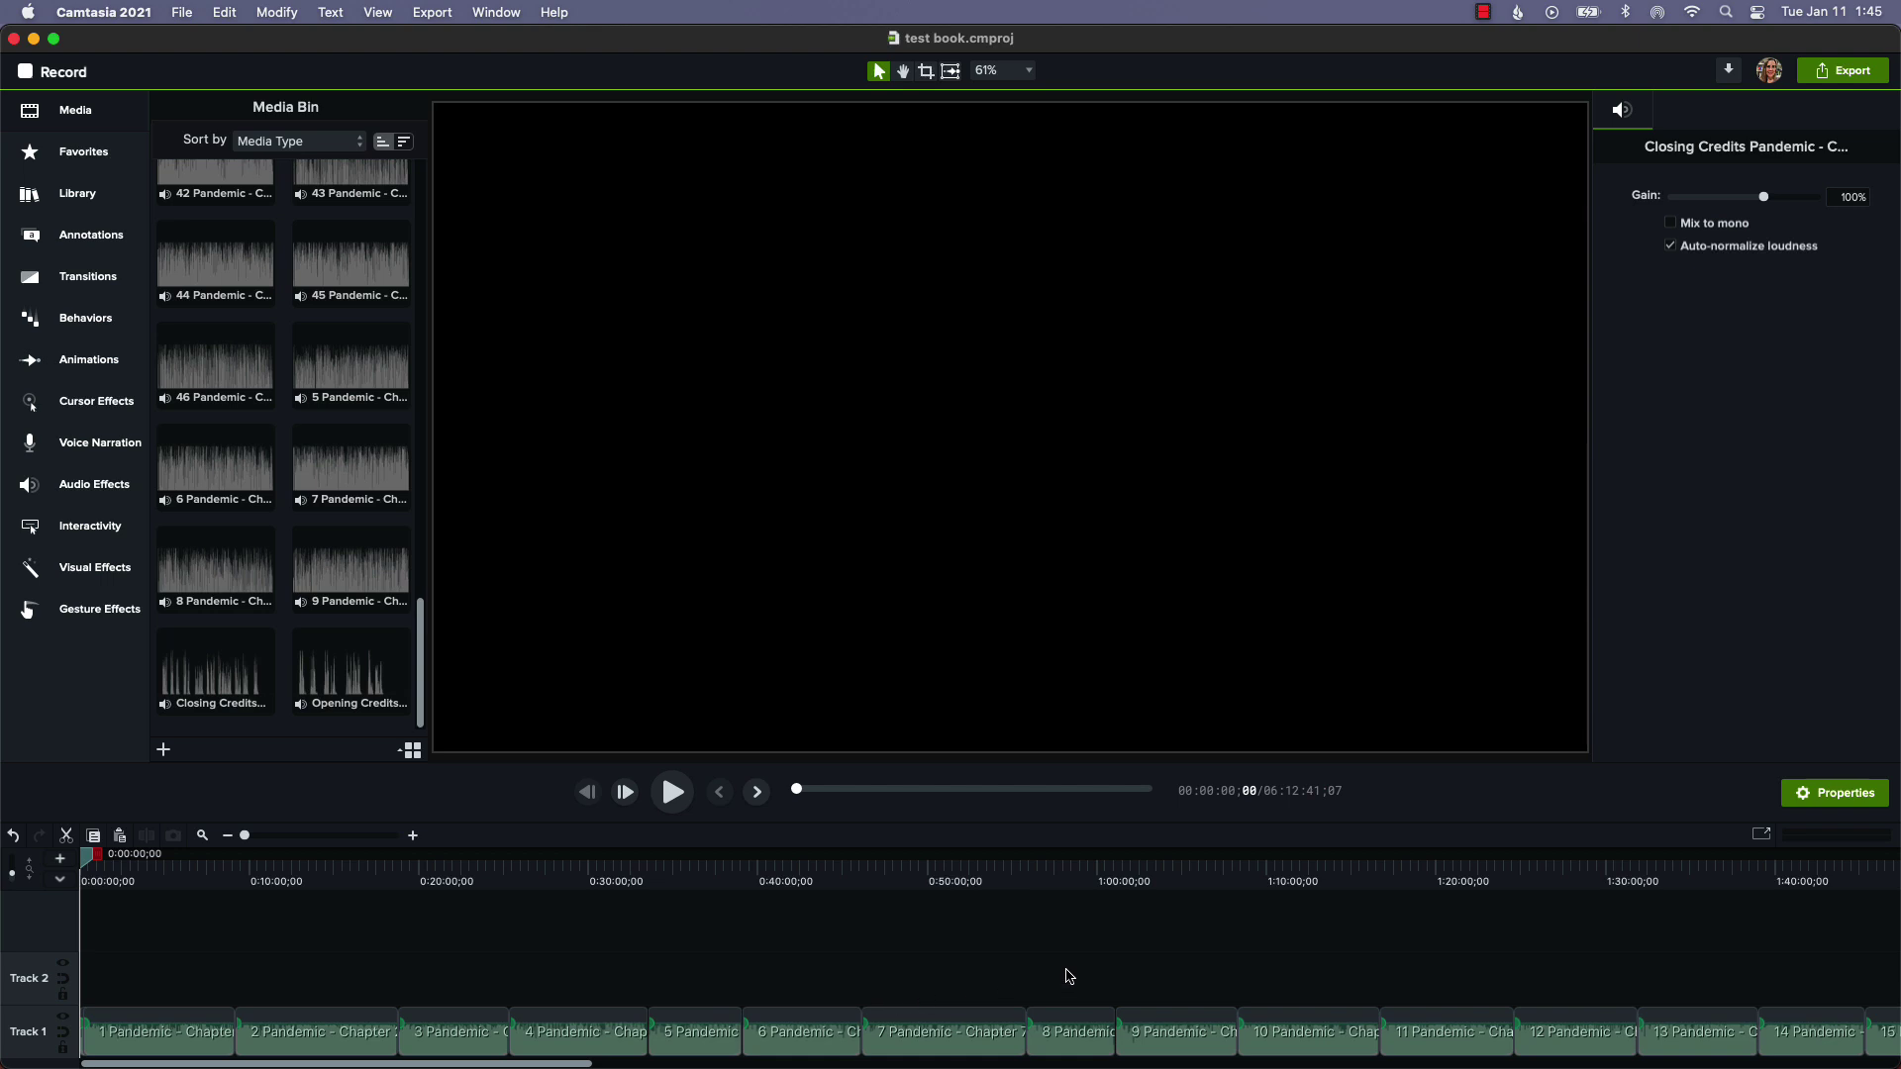
pyautogui.hscroll(3, 937, 954)
pyautogui.hscroll(7, 938, 956)
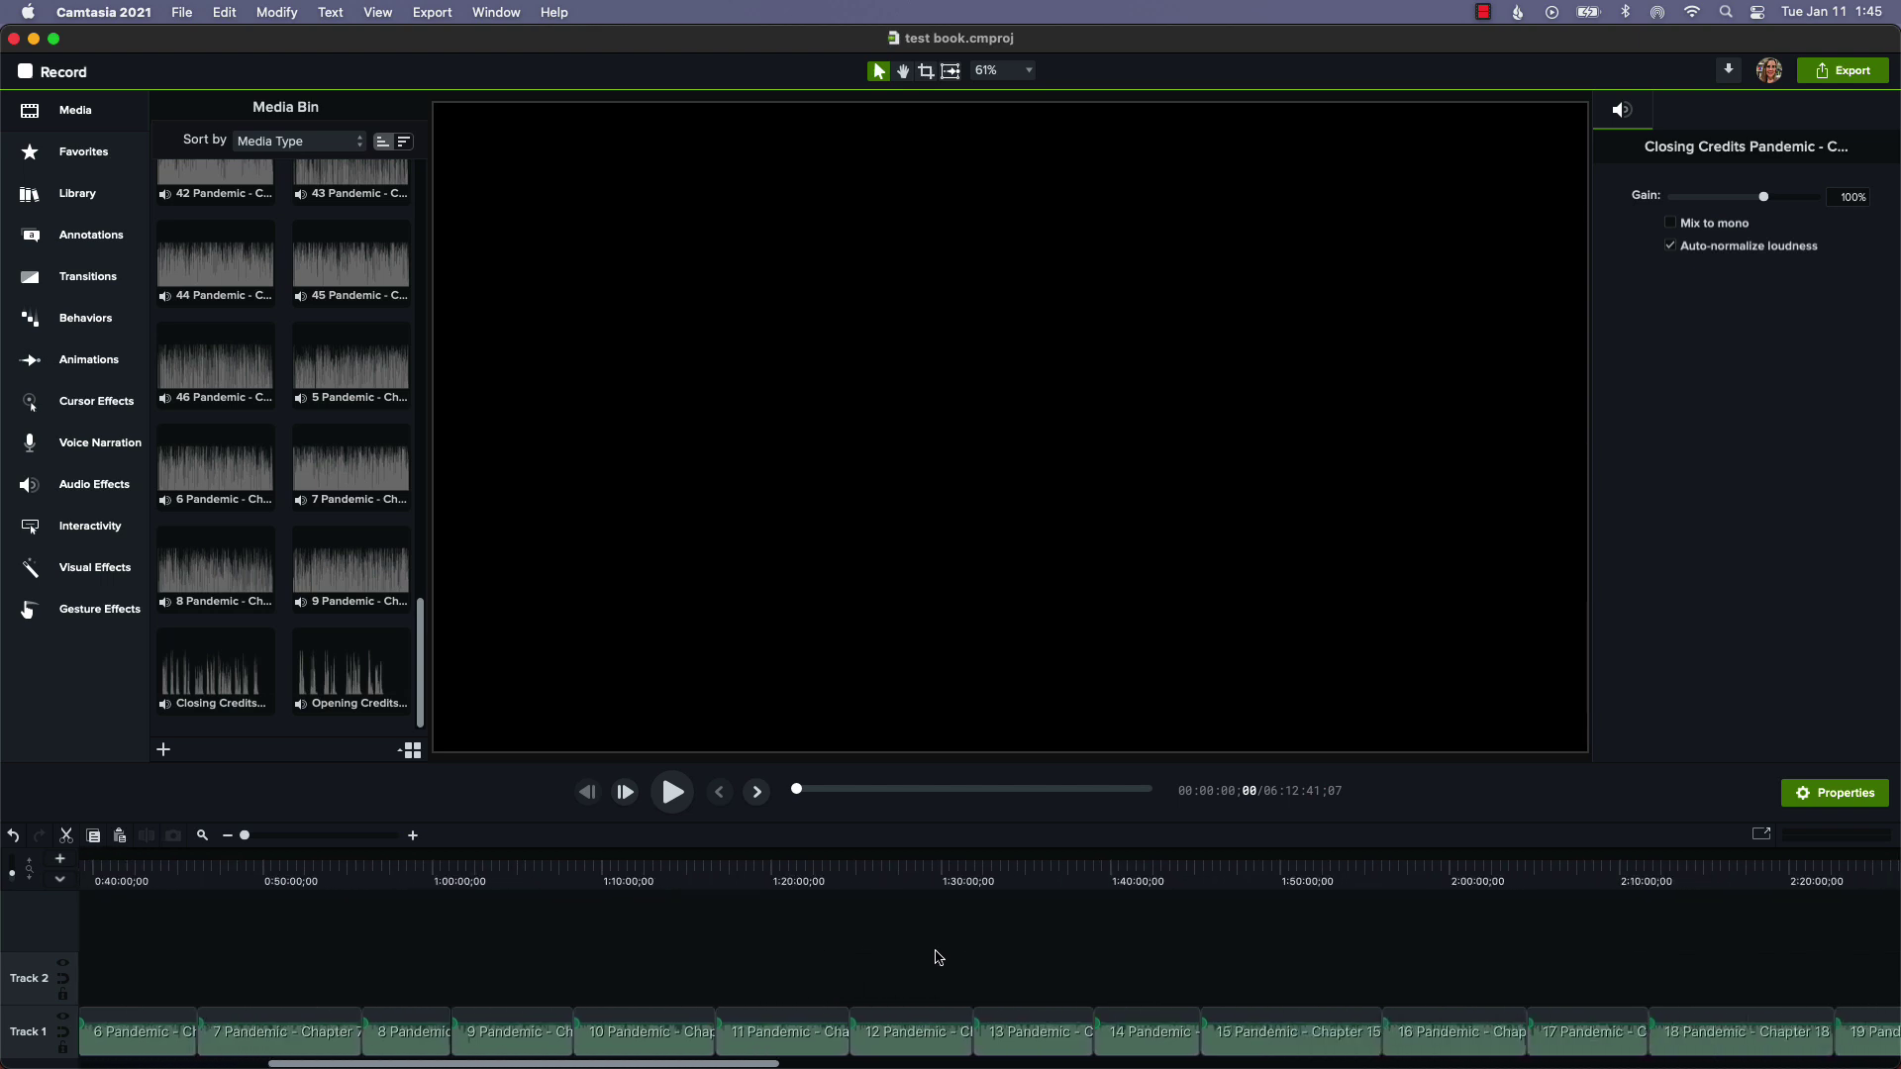
pyautogui.hscroll(20, 937, 956)
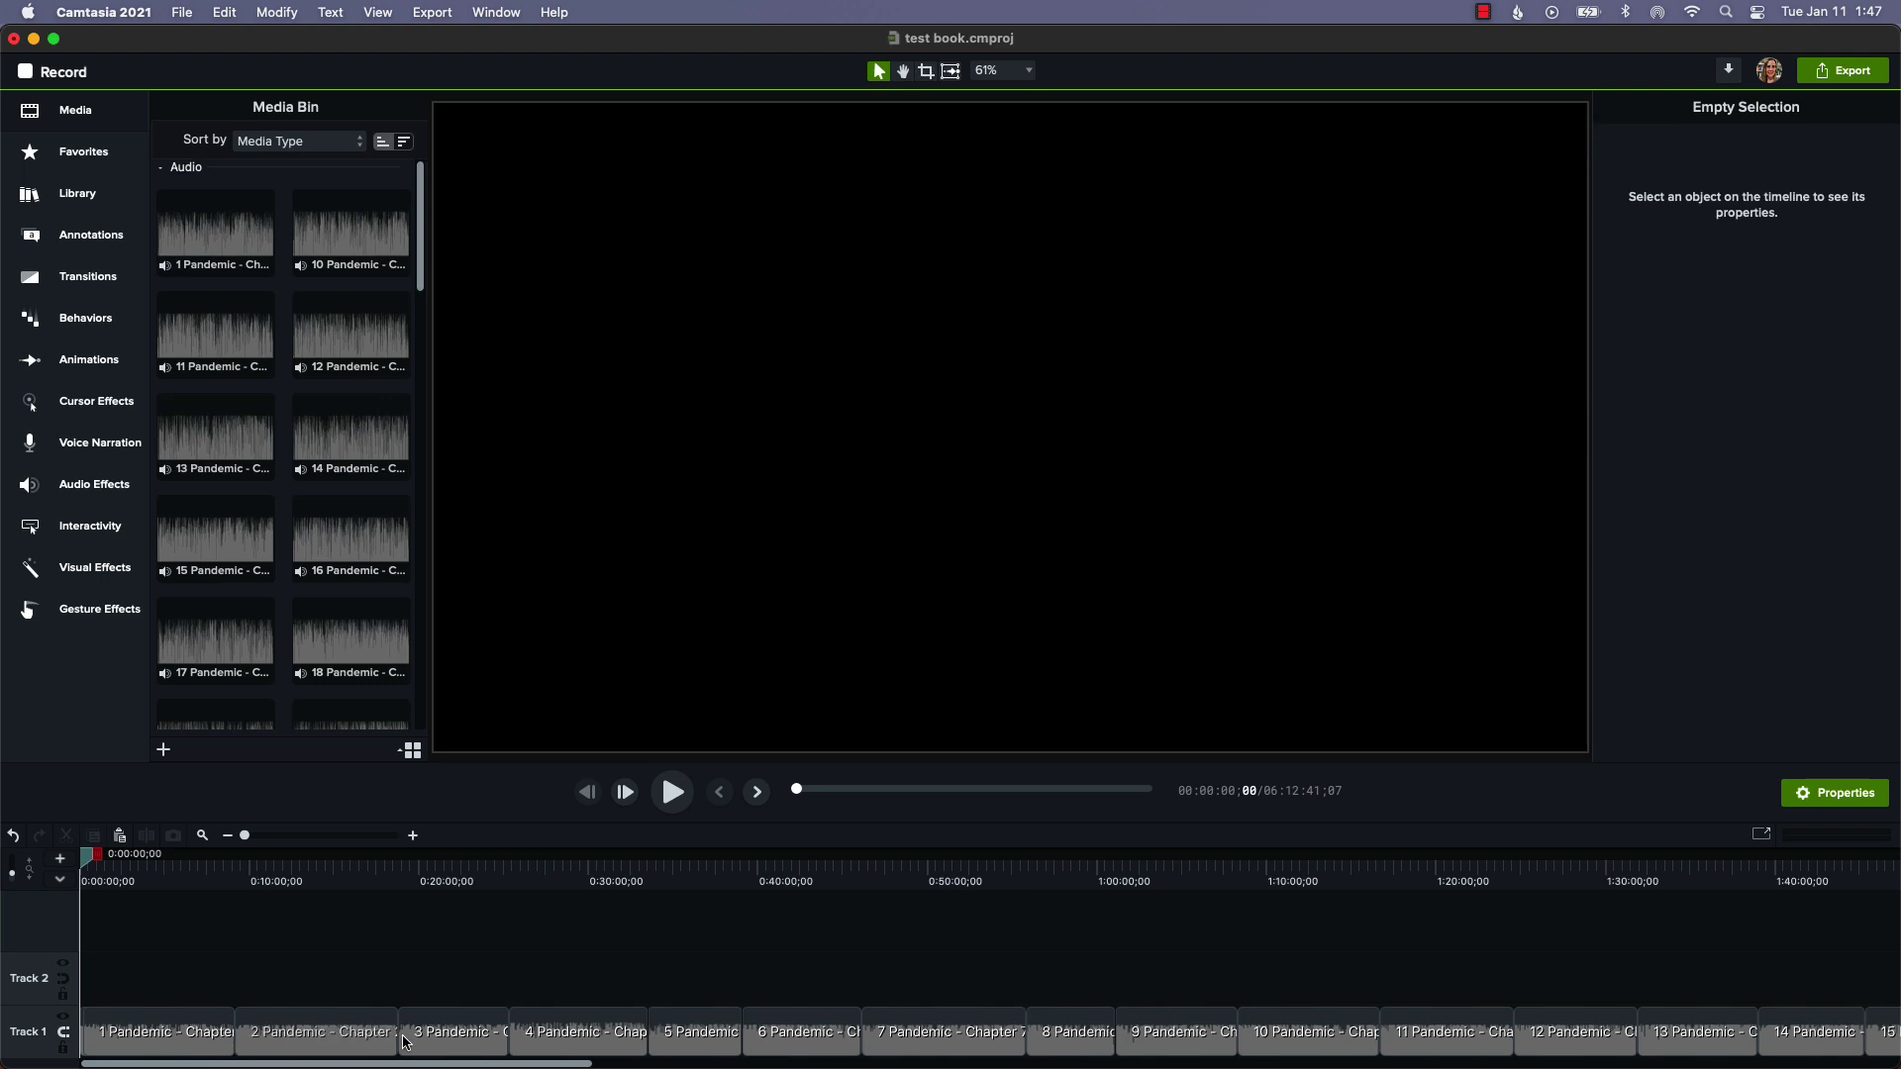
# Make Track 1 magnetic and confirm Project Settings stay at 1920x1080, 30 fps
pyautogui.click(63, 1032)
pyautogui.click(1030, 71)
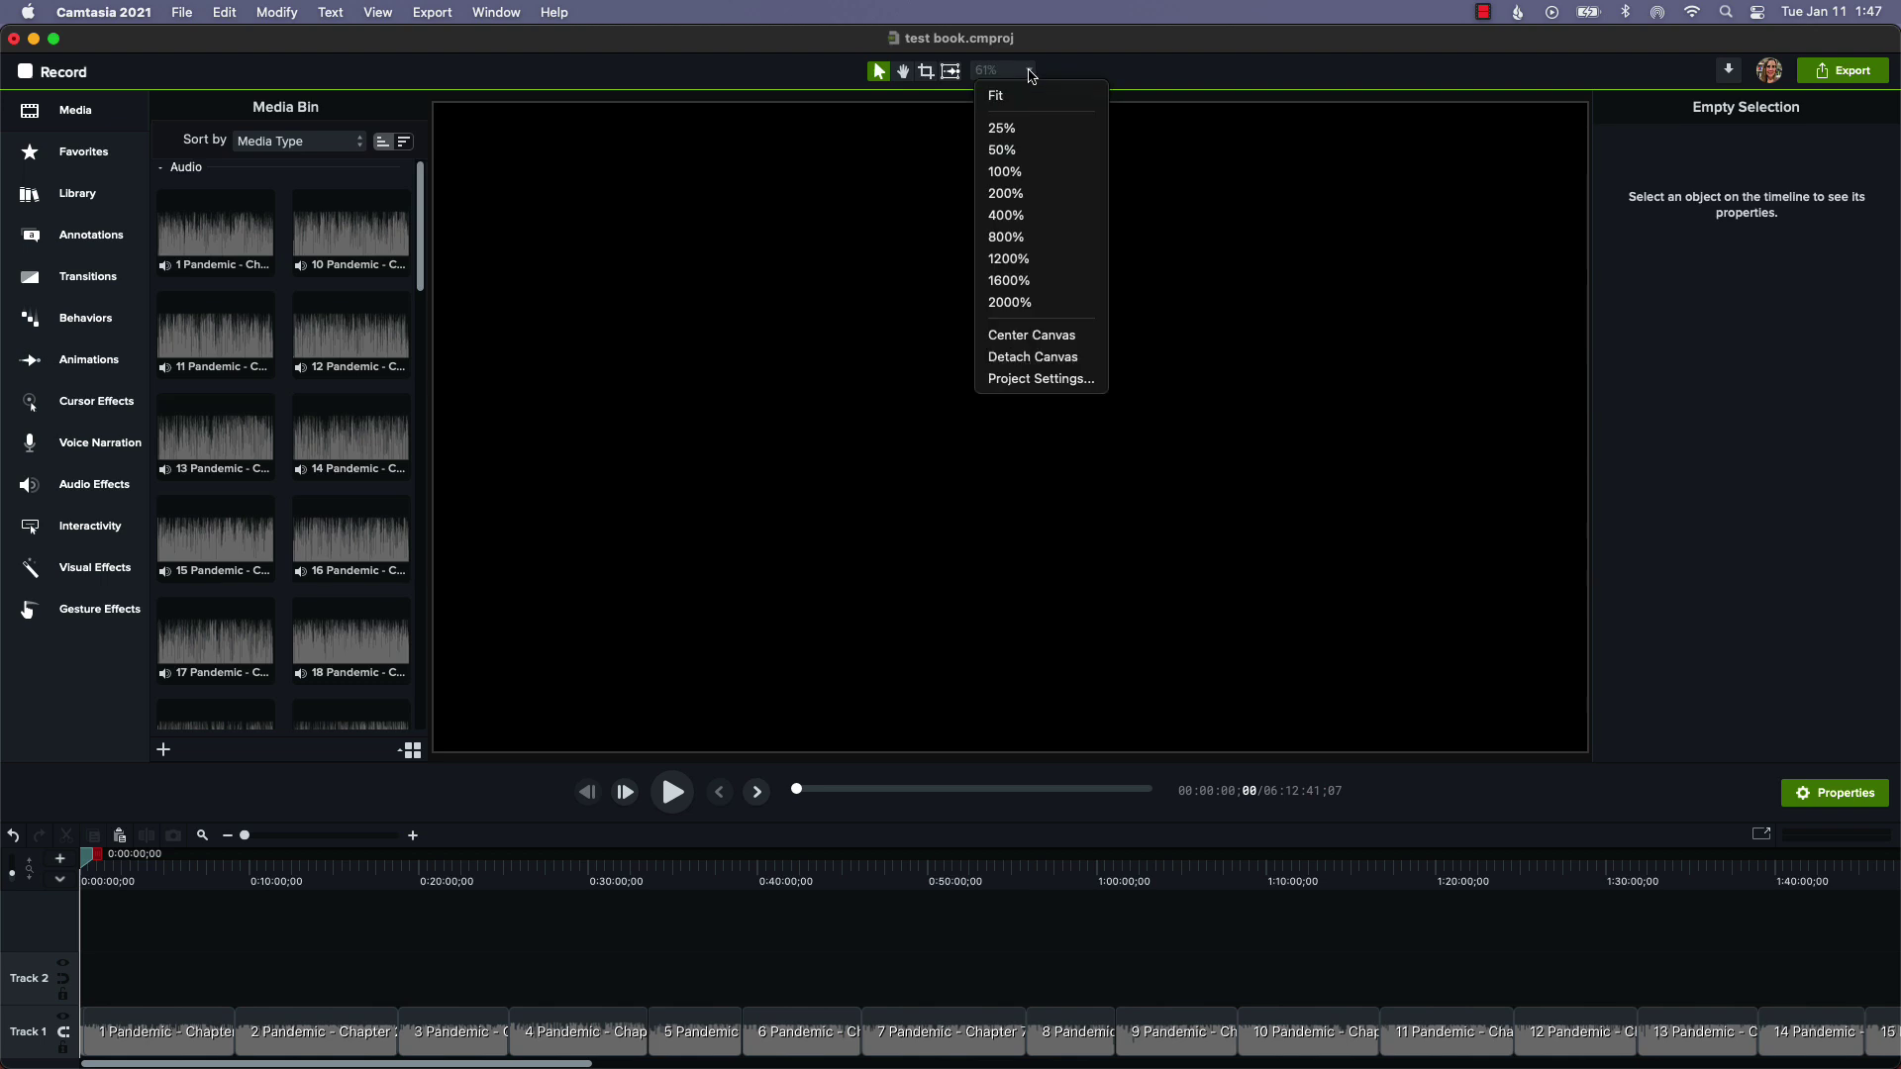
pyautogui.click(1009, 380)
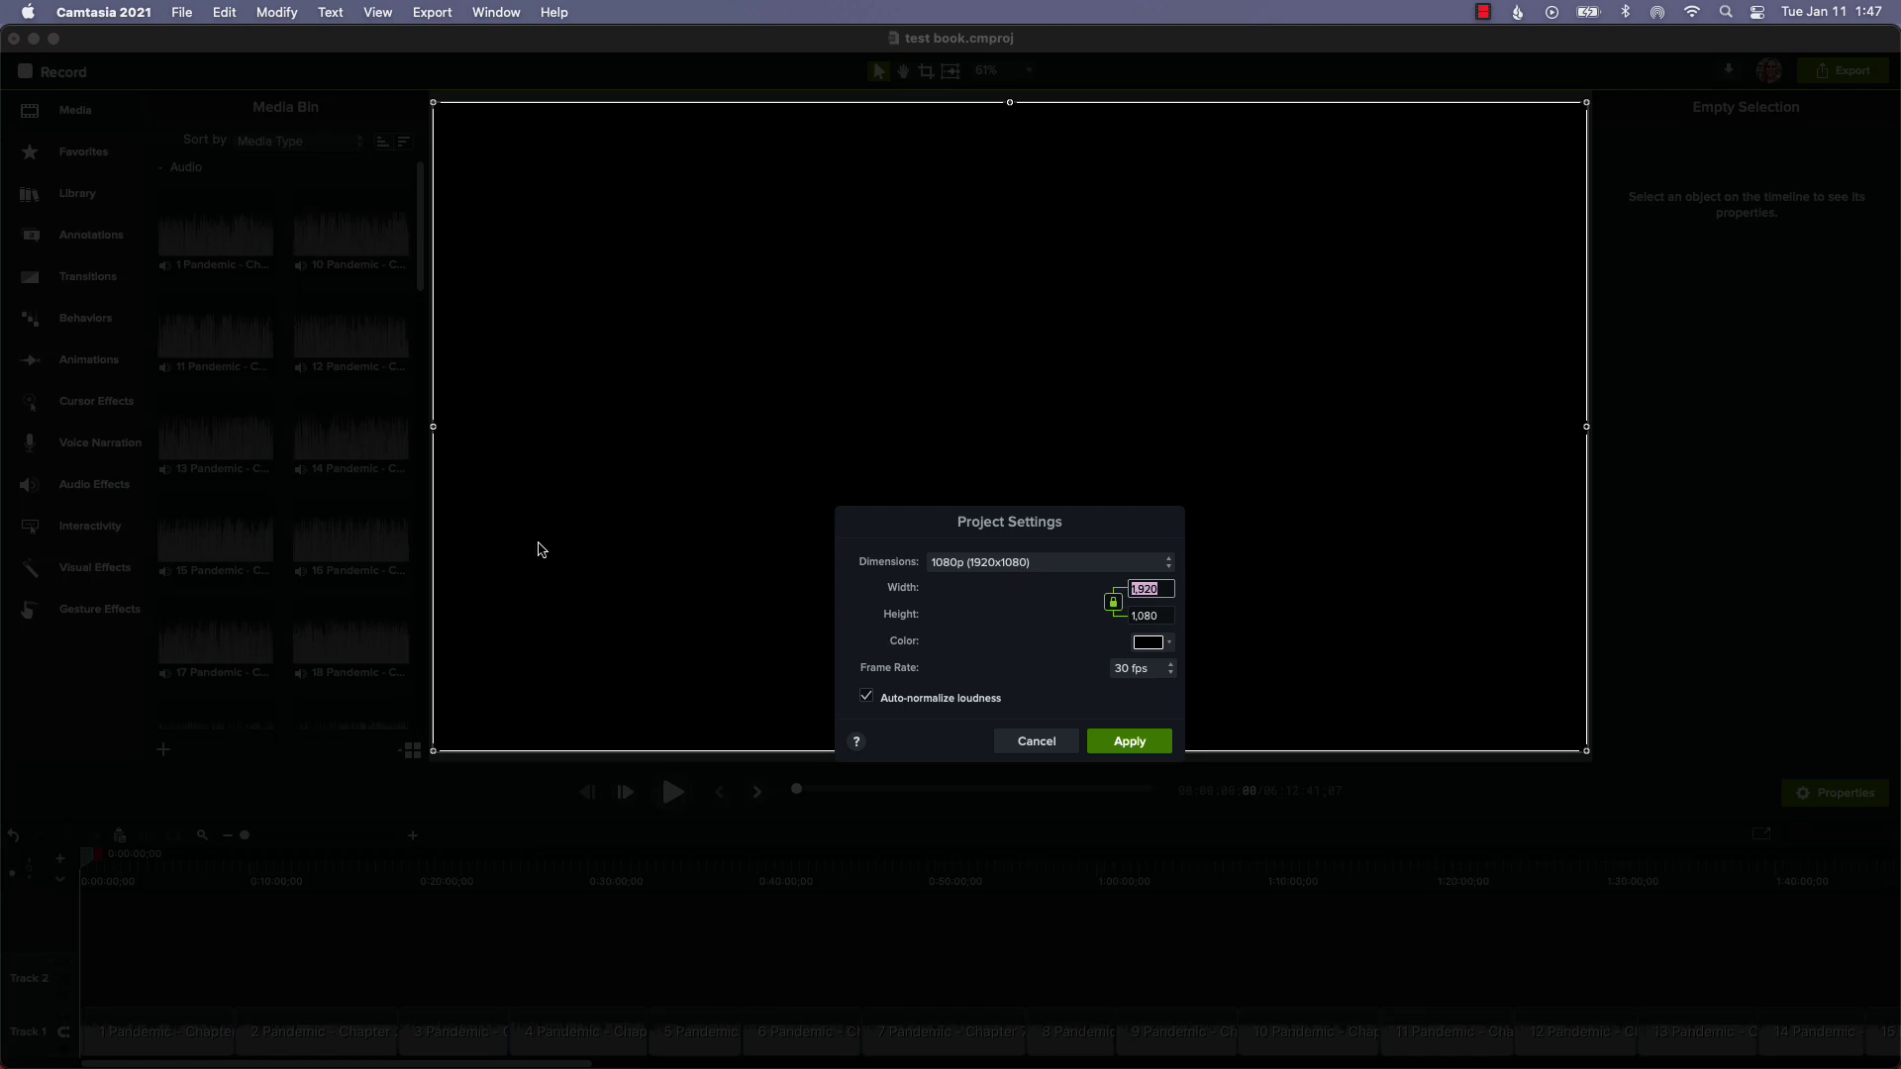
pyautogui.click(1032, 742)
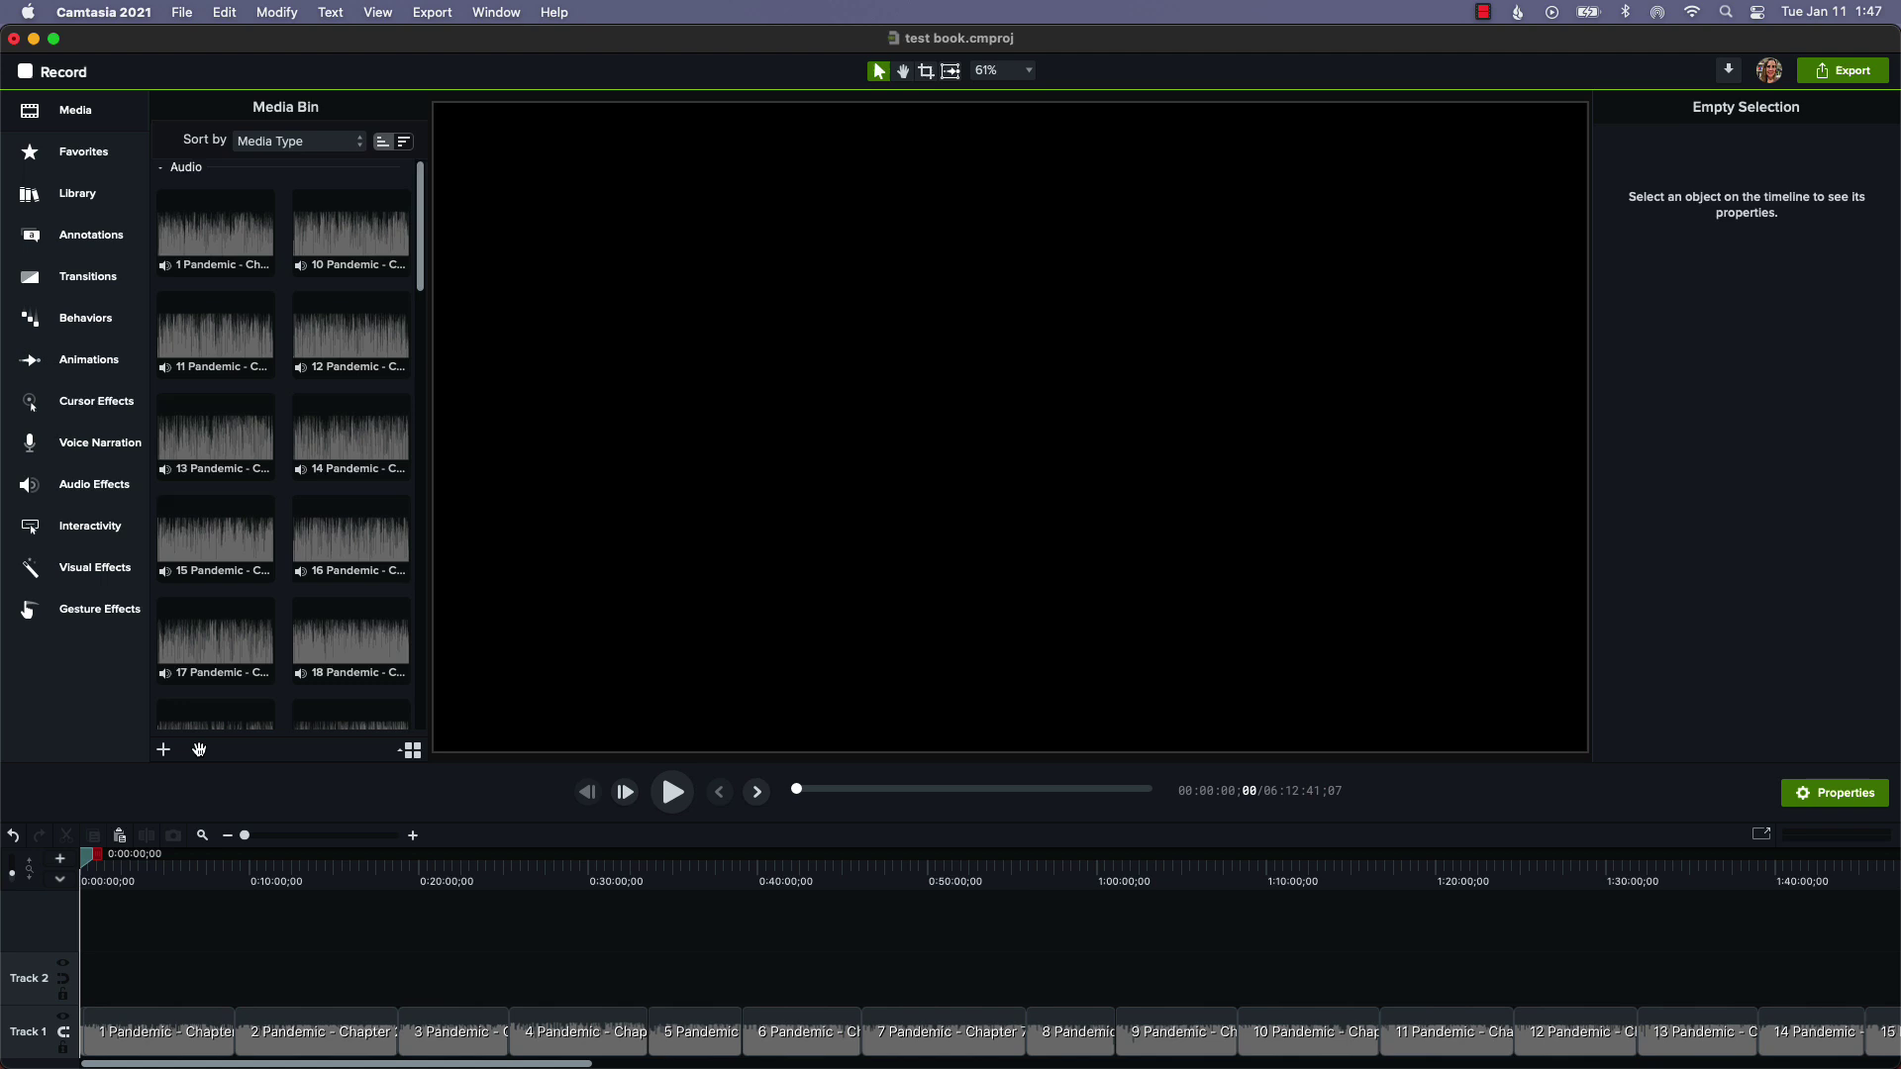
# Import the Pandemic audio youtube.jpg cover image into the Media Bin
pyautogui.click(165, 752)
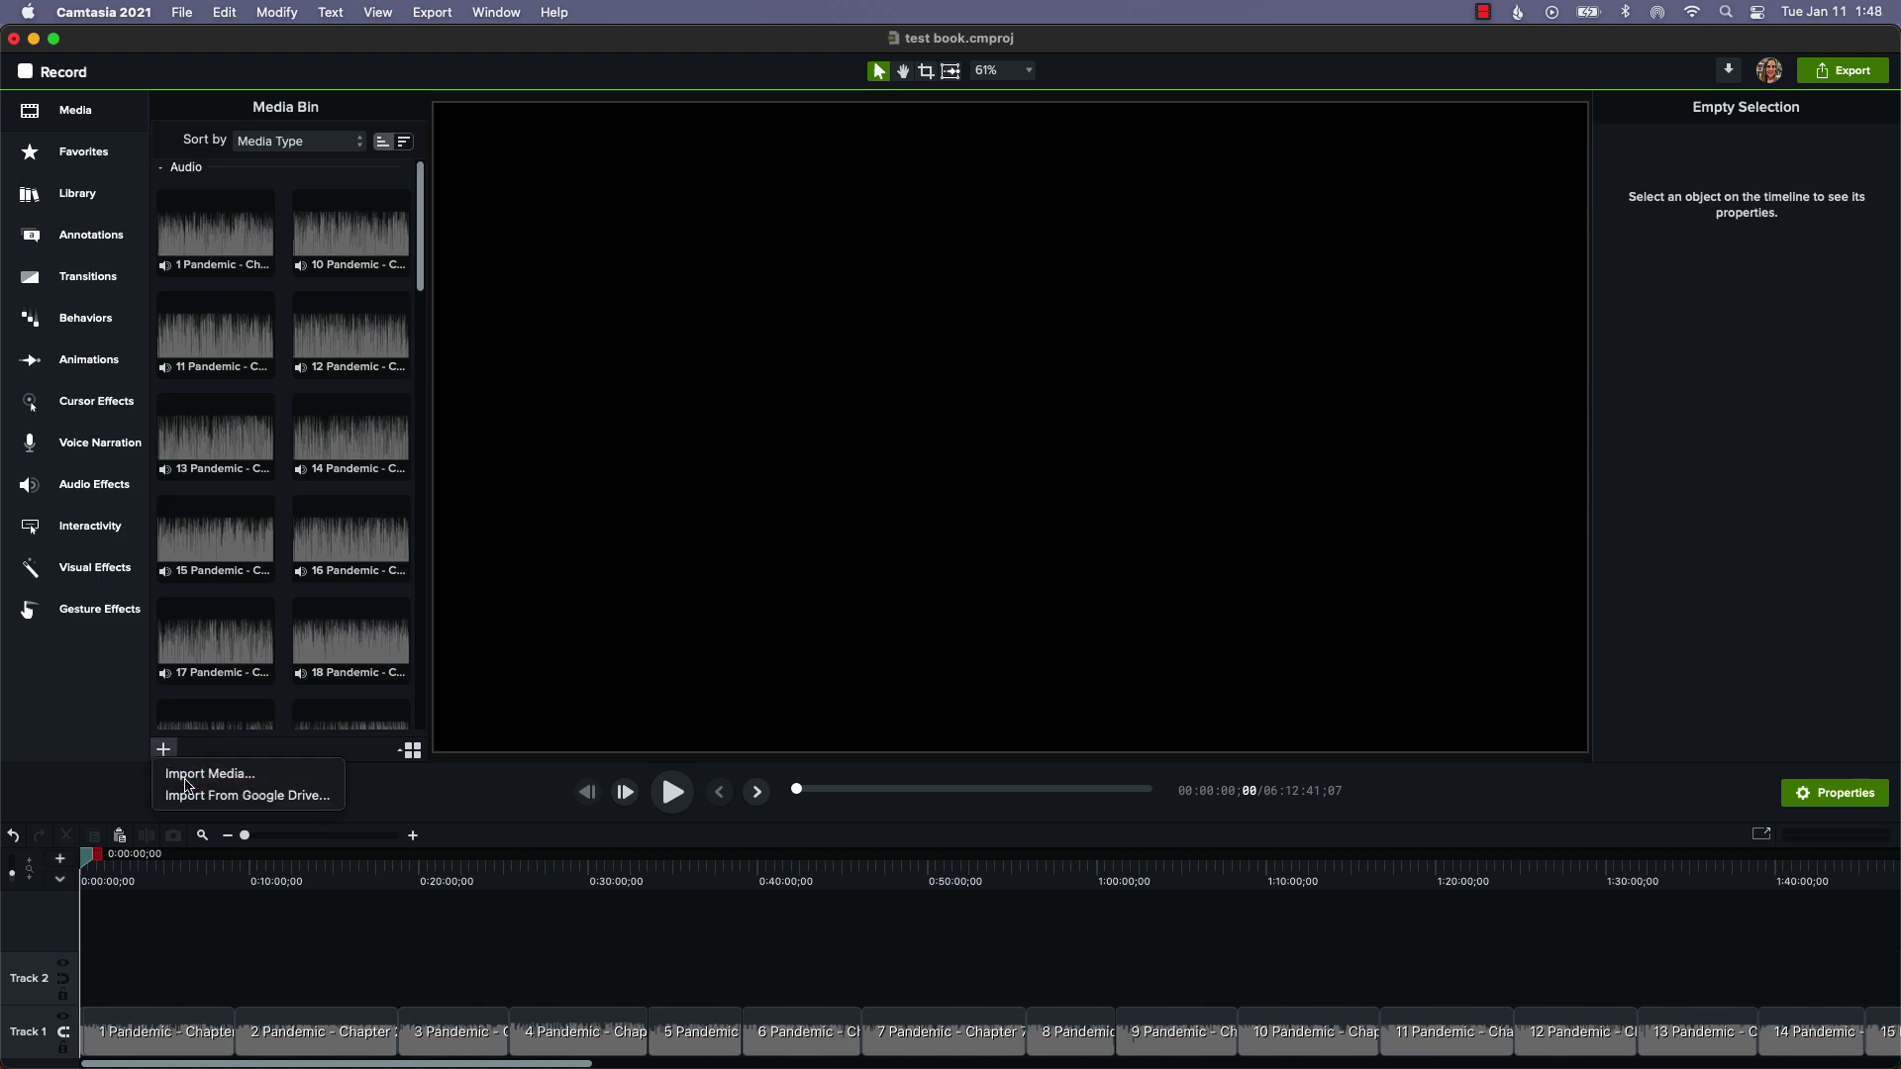
pyautogui.click(170, 772)
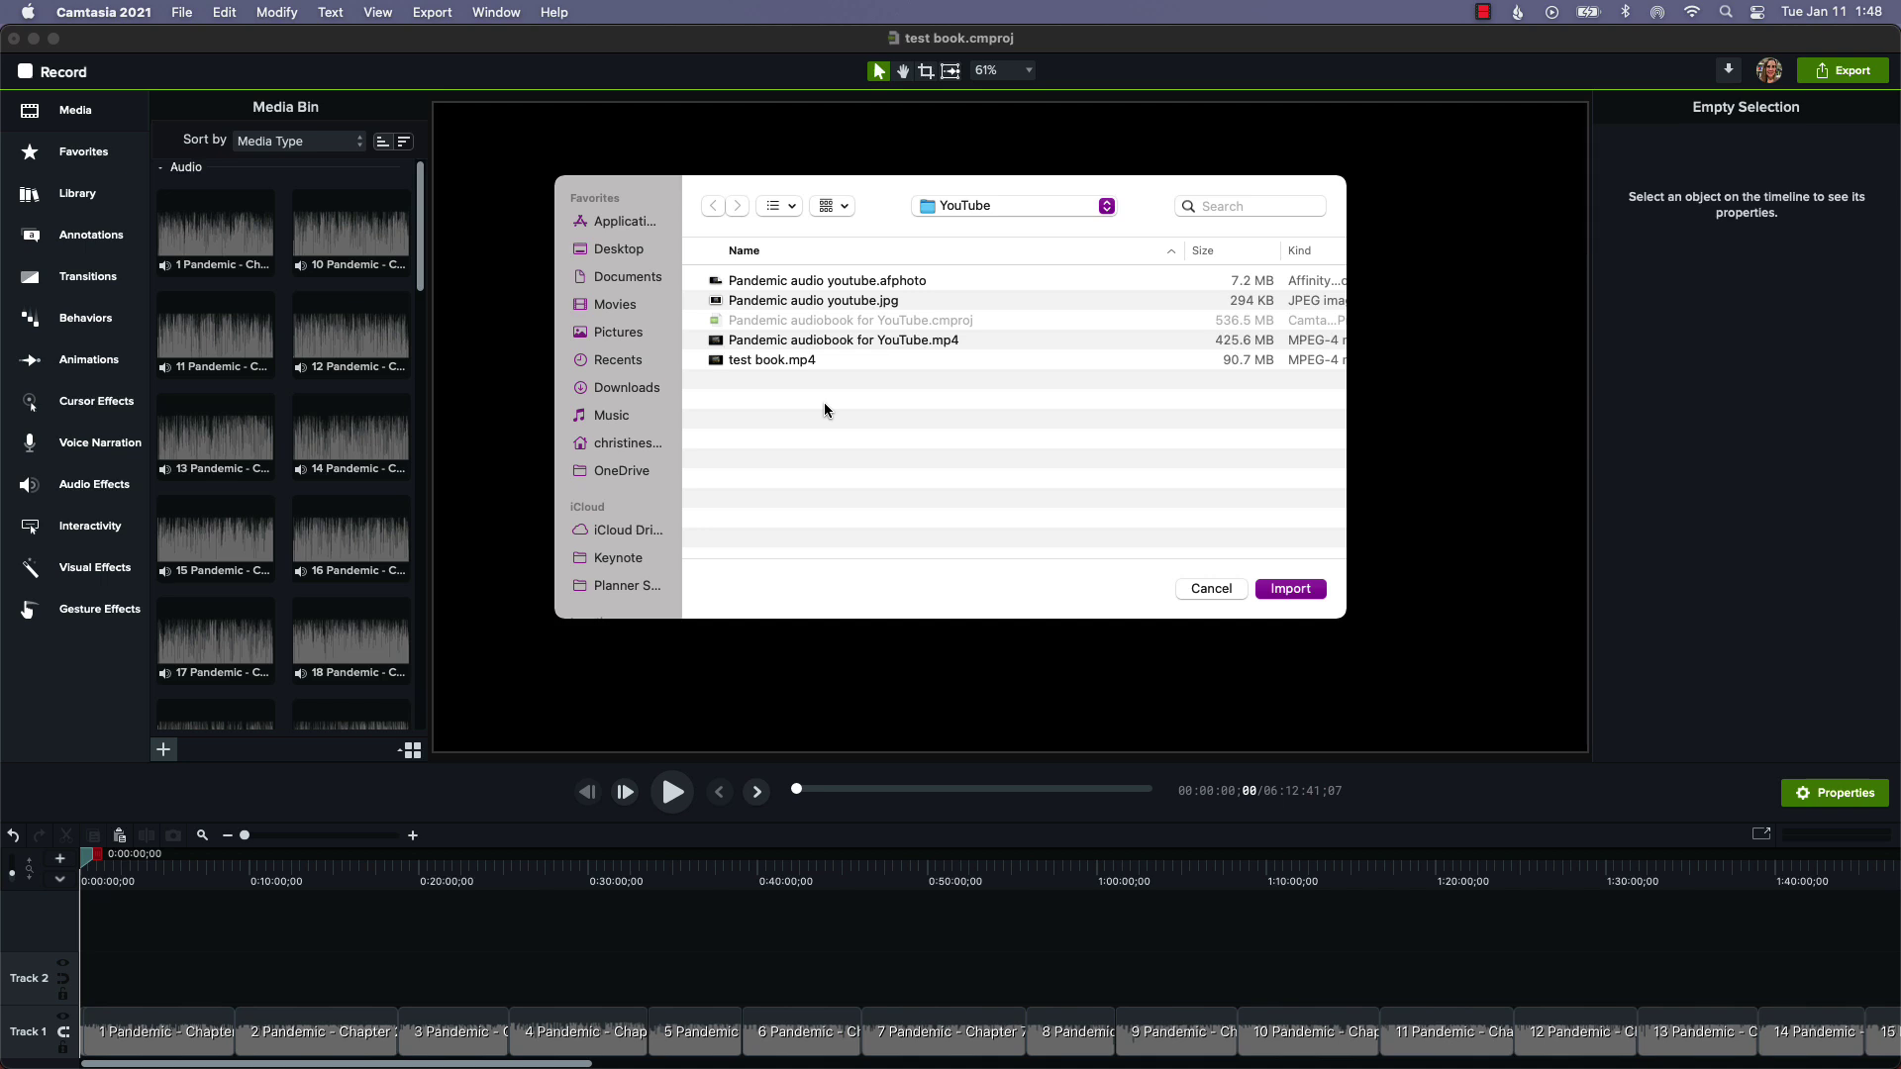
pyautogui.doubleClick(821, 301)
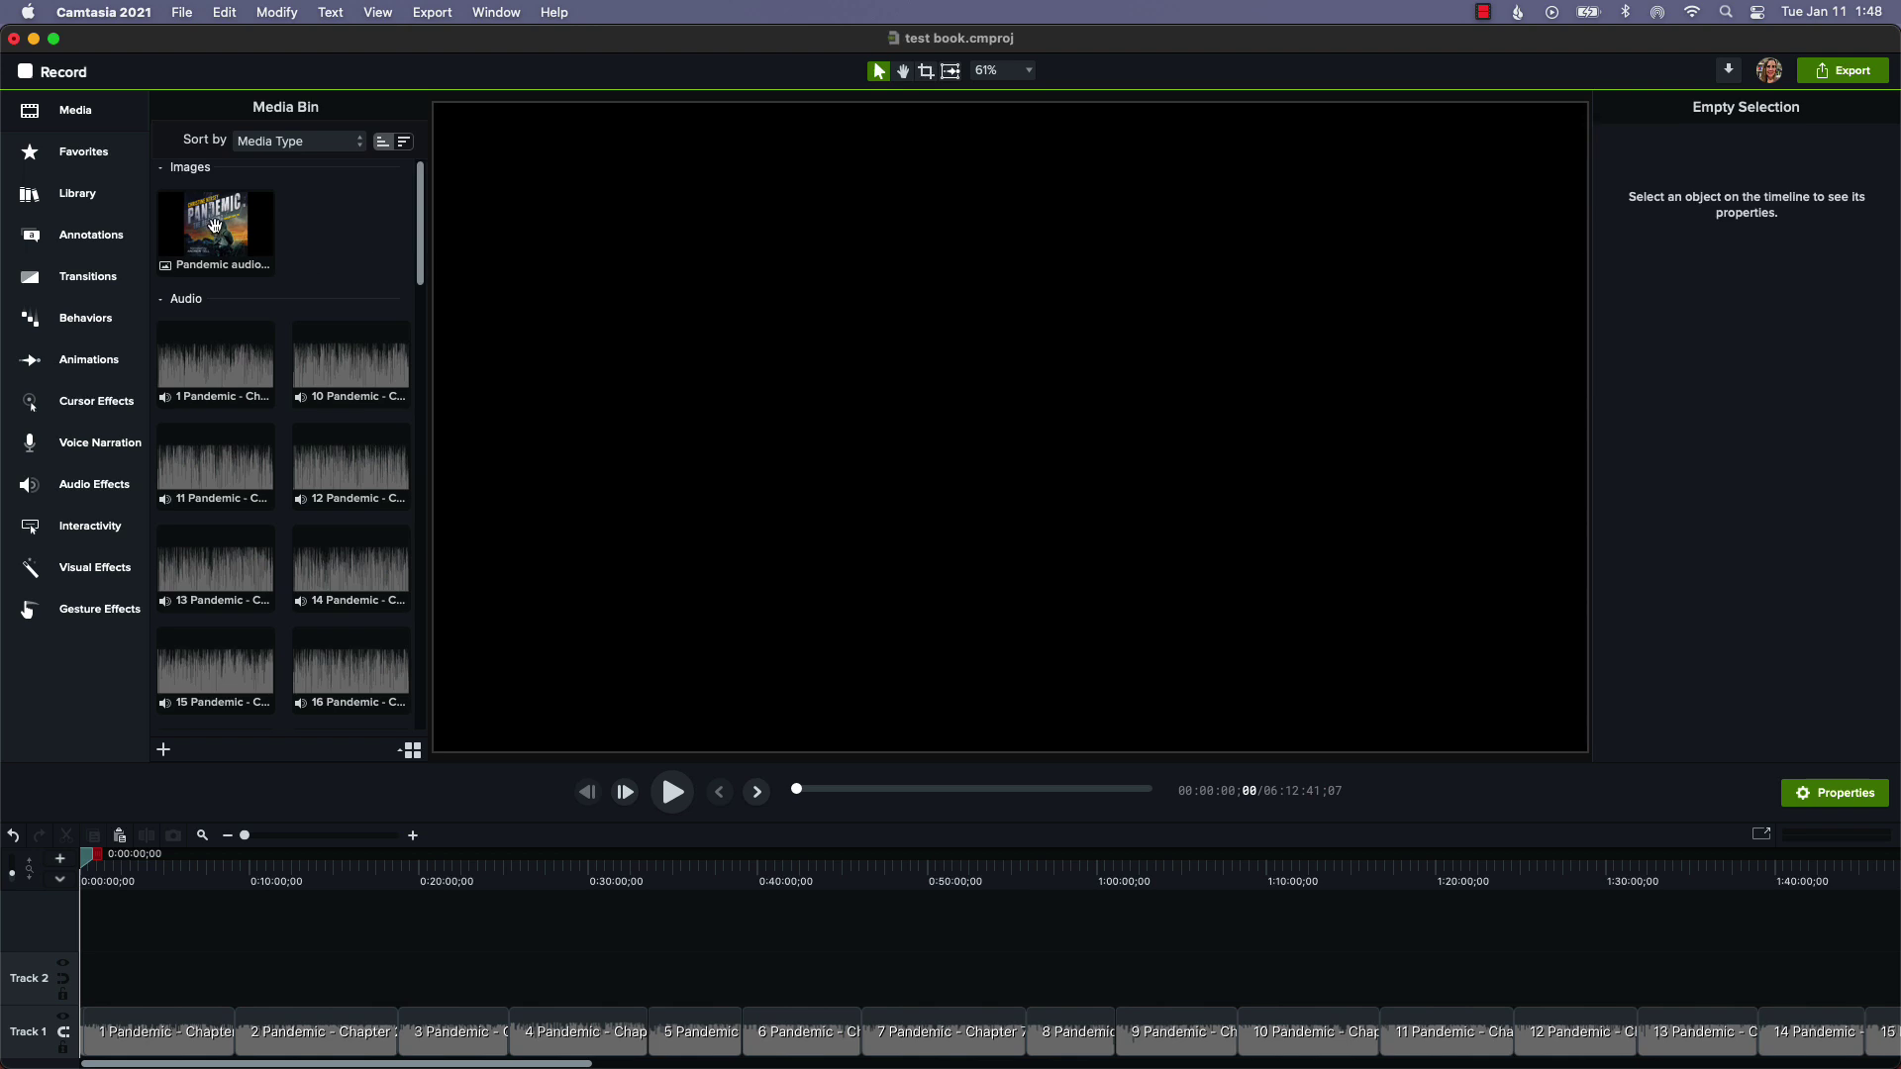
# Place the cover image at the start of Track 2 and stretch it along the chapter audio
pyautogui.moveTo(215, 226)
pyautogui.mouseDown()
pyautogui.moveTo(218, 473)
pyautogui.moveTo(163, 894)
pyautogui.moveTo(106, 985)
pyautogui.mouseUp()
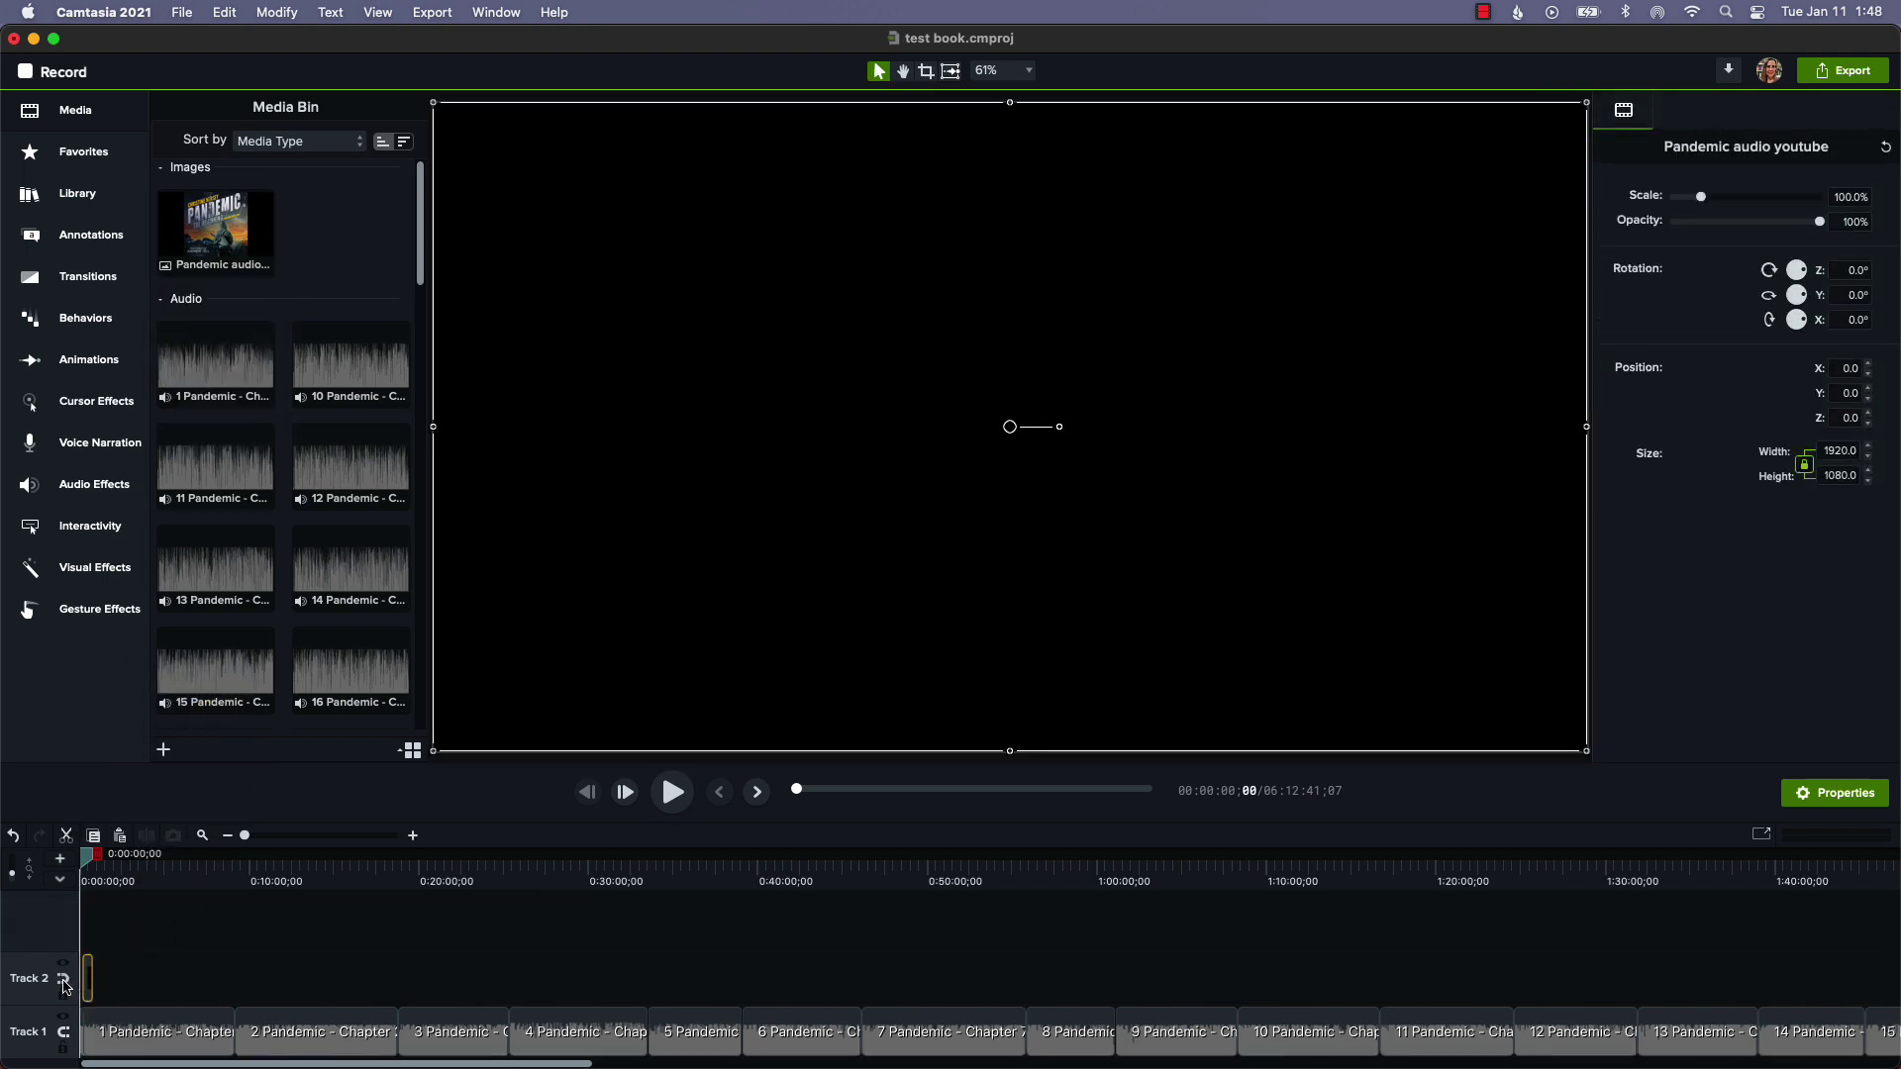
pyautogui.click(64, 980)
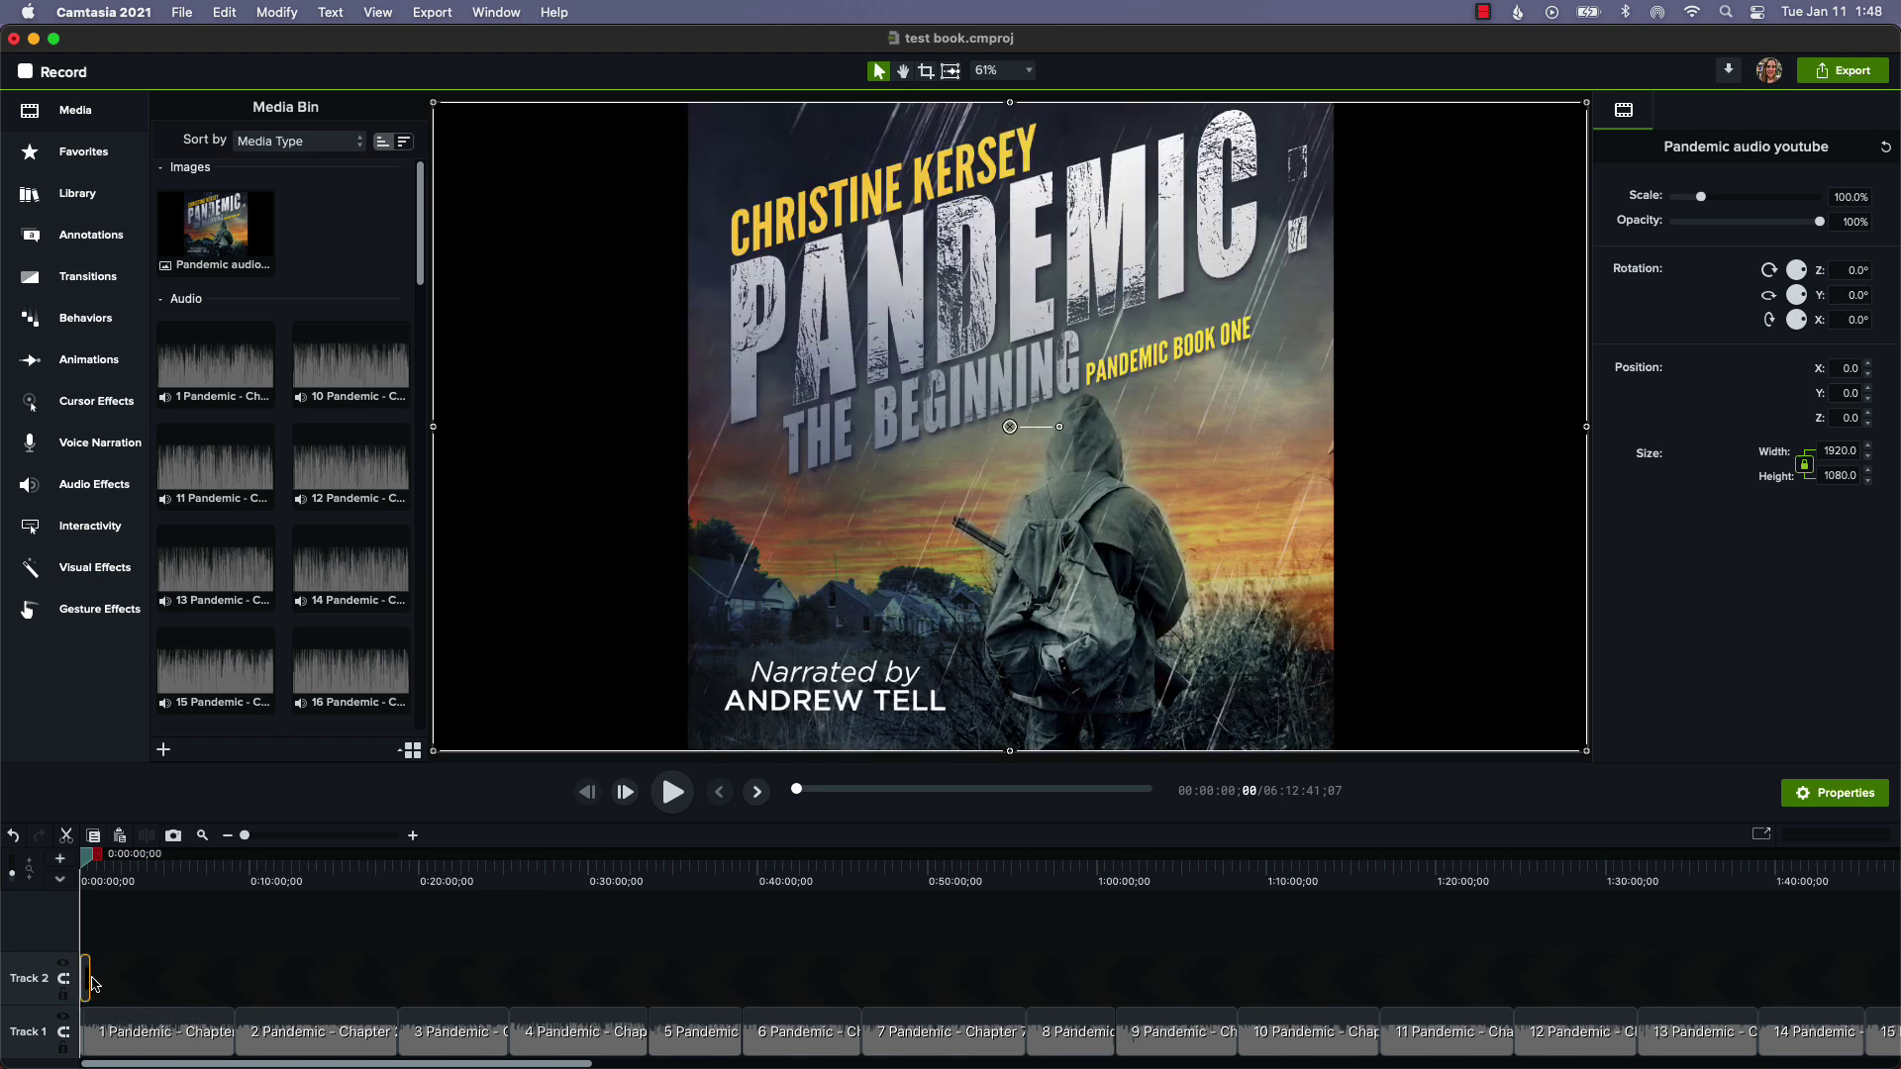
pyautogui.moveTo(91, 983); pyautogui.dragTo(1897, 990)
pyautogui.click(1733, 949)
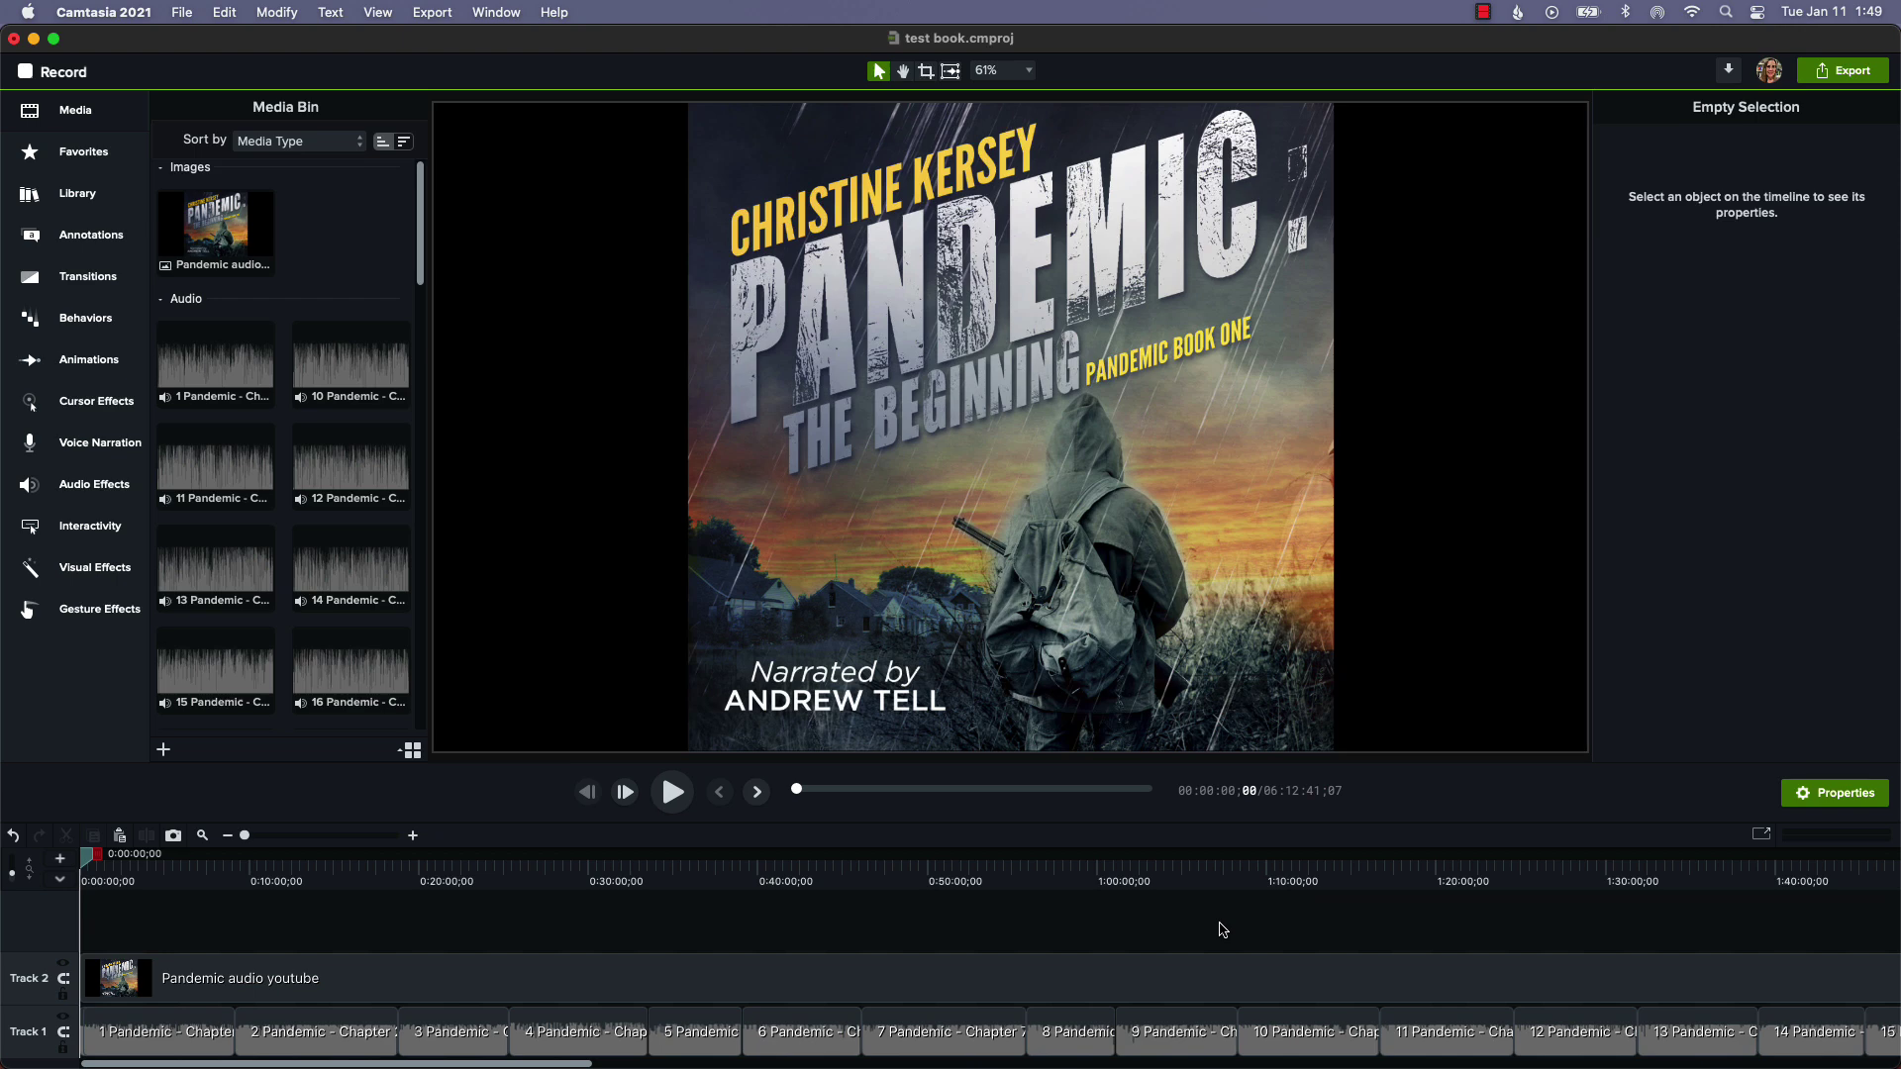
# Start a local-file export of test book.mp4 as MP4 into the YouTube folder
pyautogui.click(435, 13)
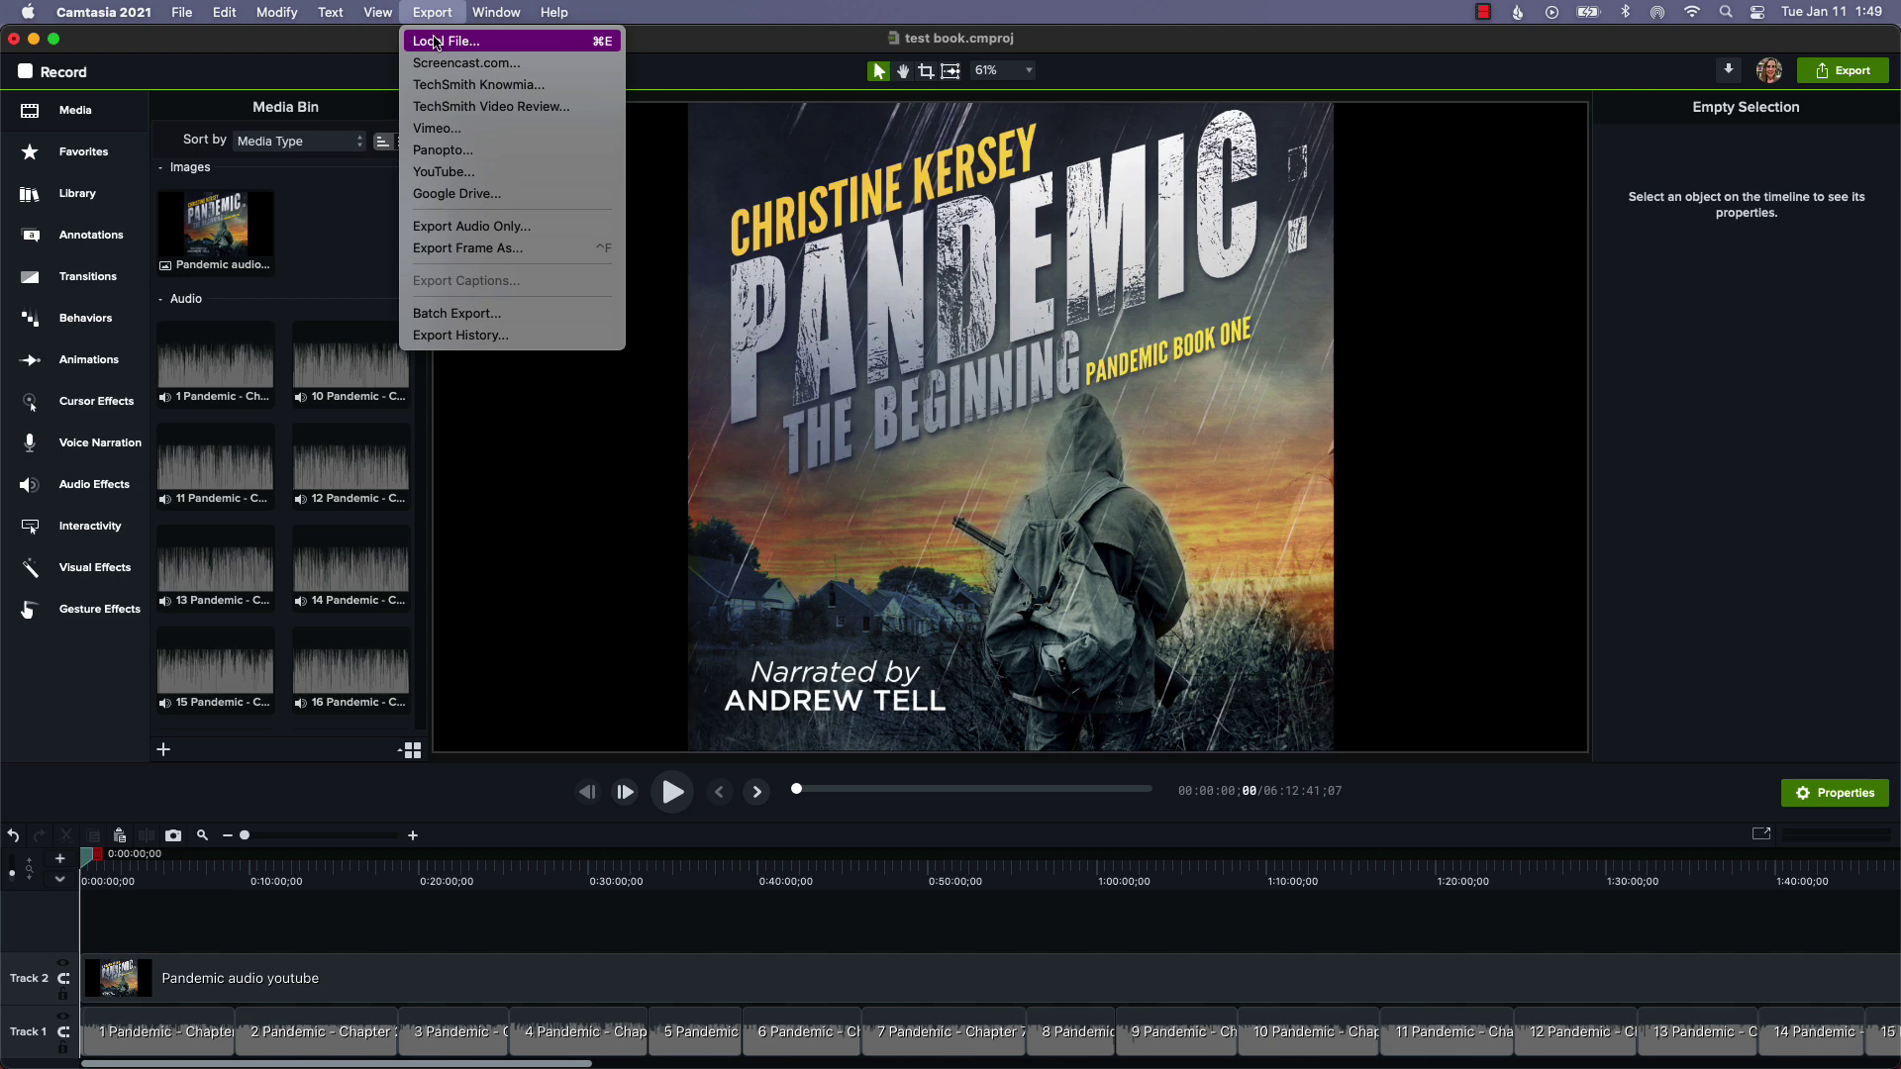
pyautogui.click(437, 41)
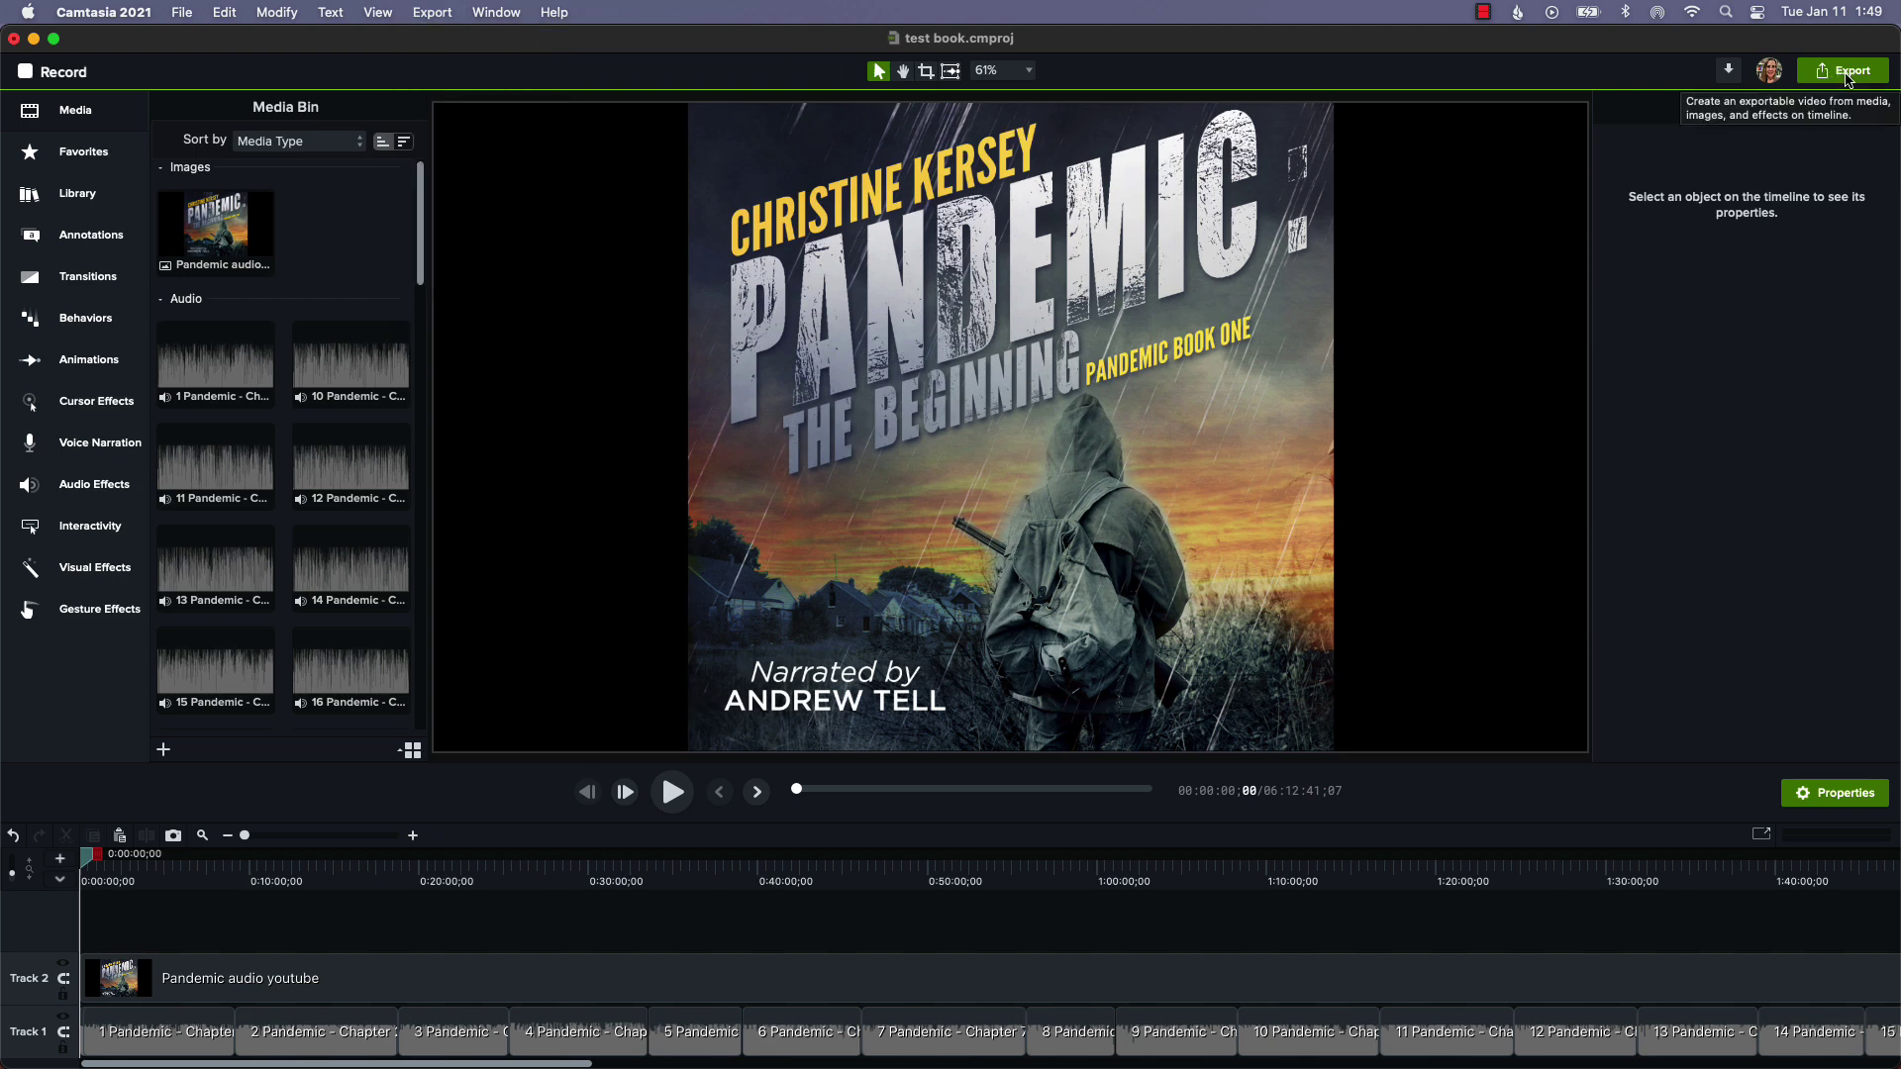
pyautogui.click(1847, 79)
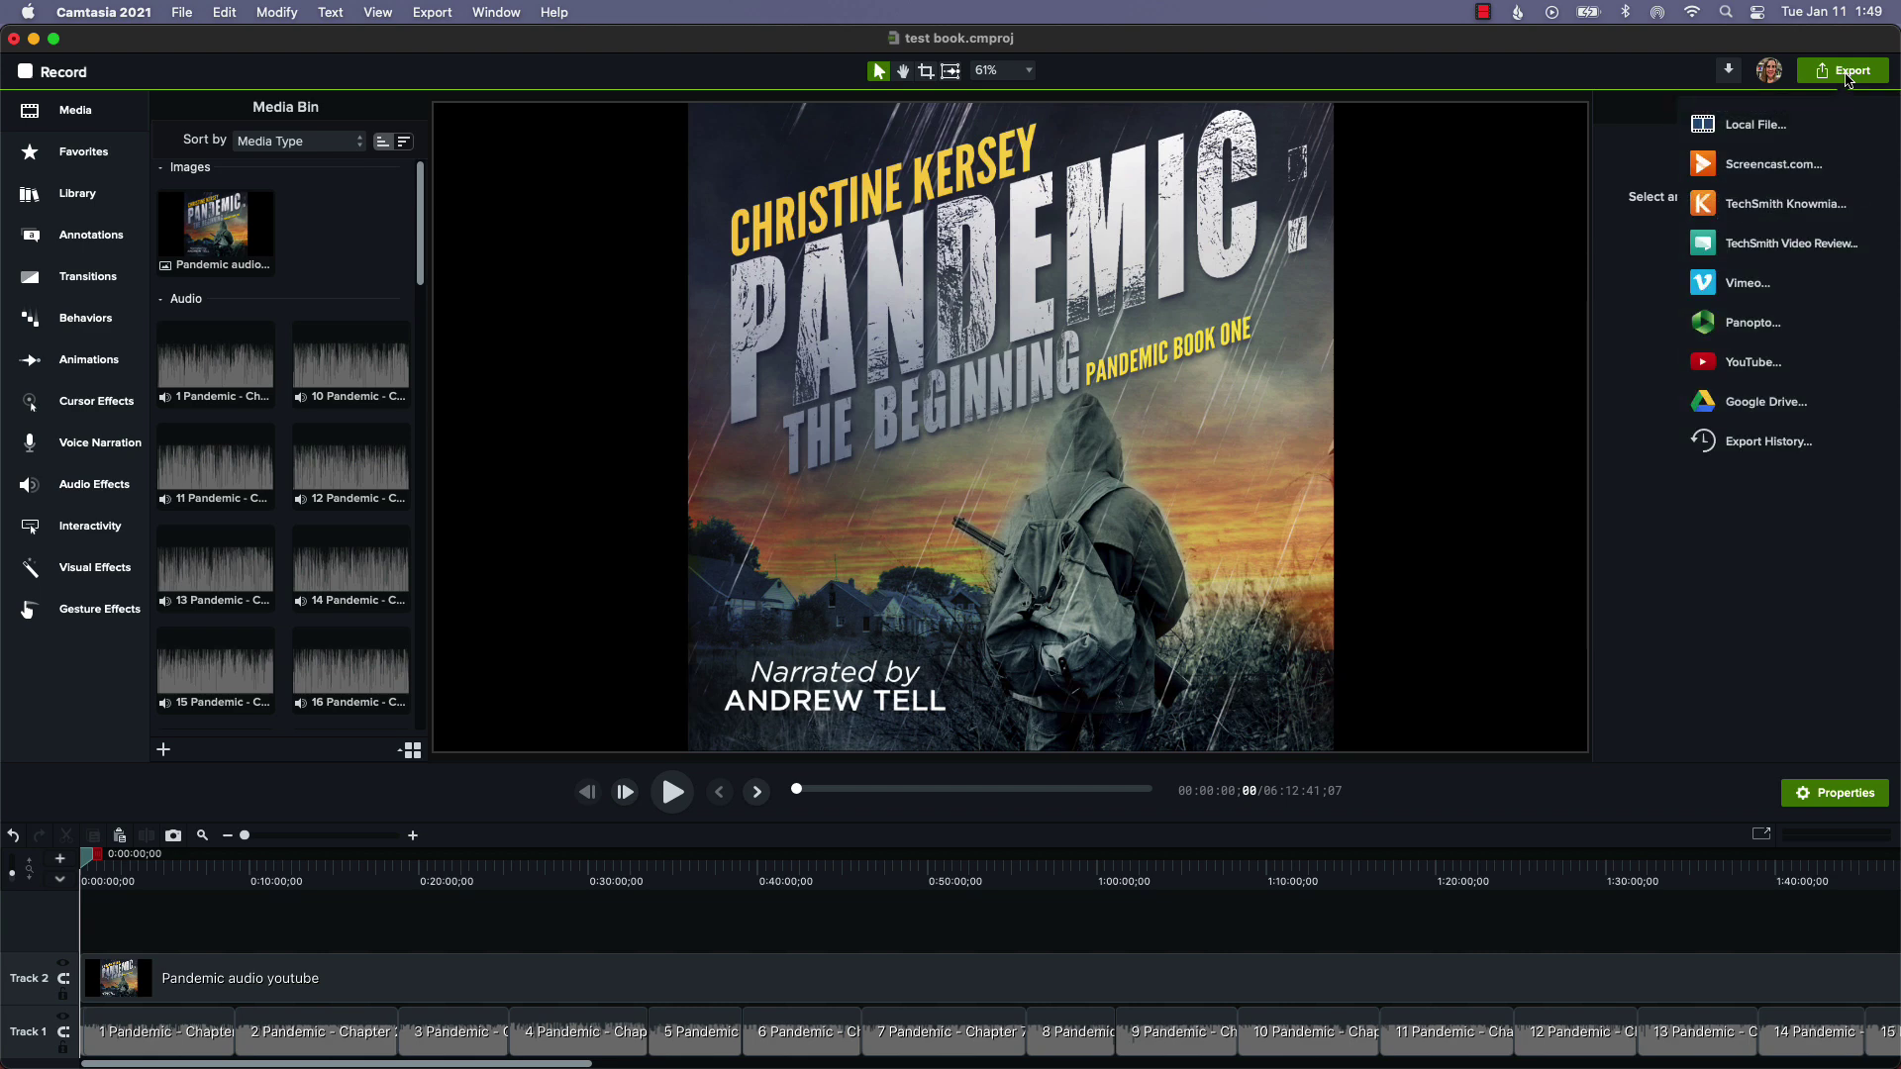
pyautogui.click(1752, 126)
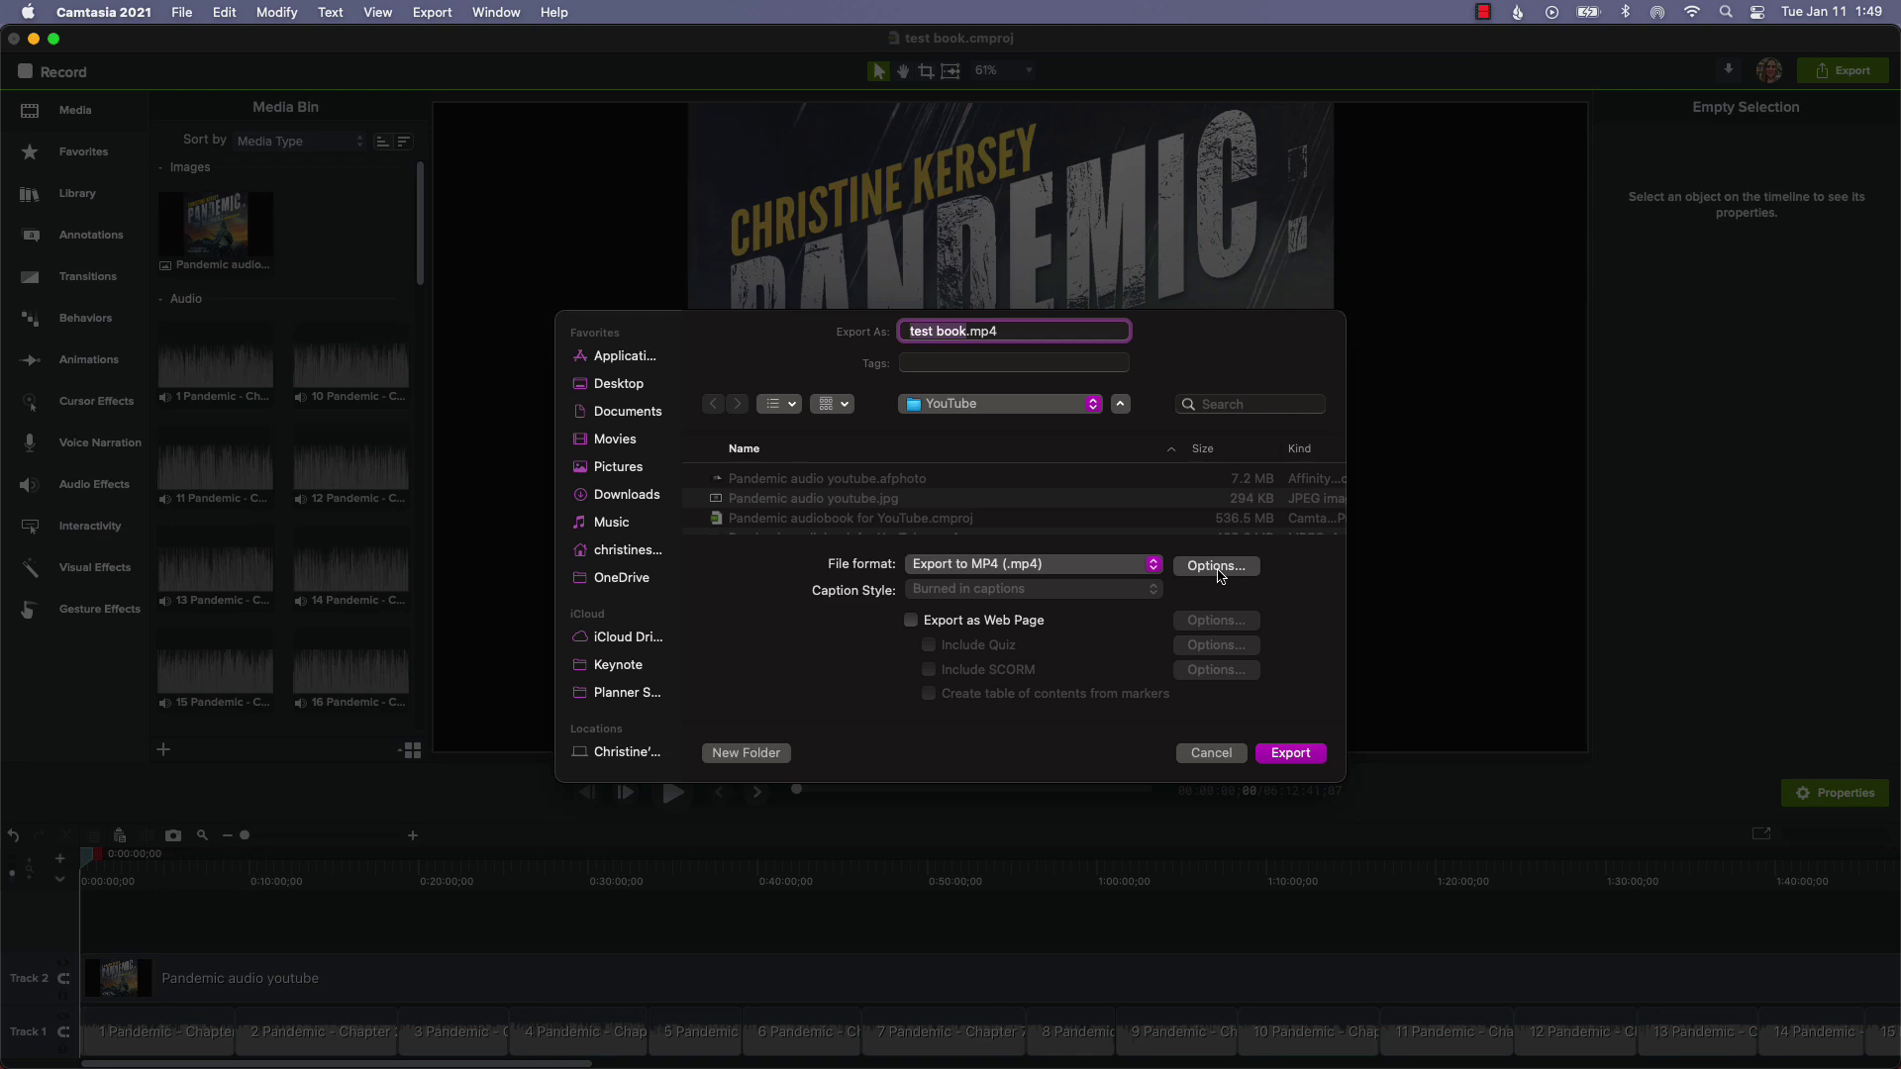
# Set the MP4 export frame rate to 1 fps in the advanced export settings
pyautogui.click(1216, 567)
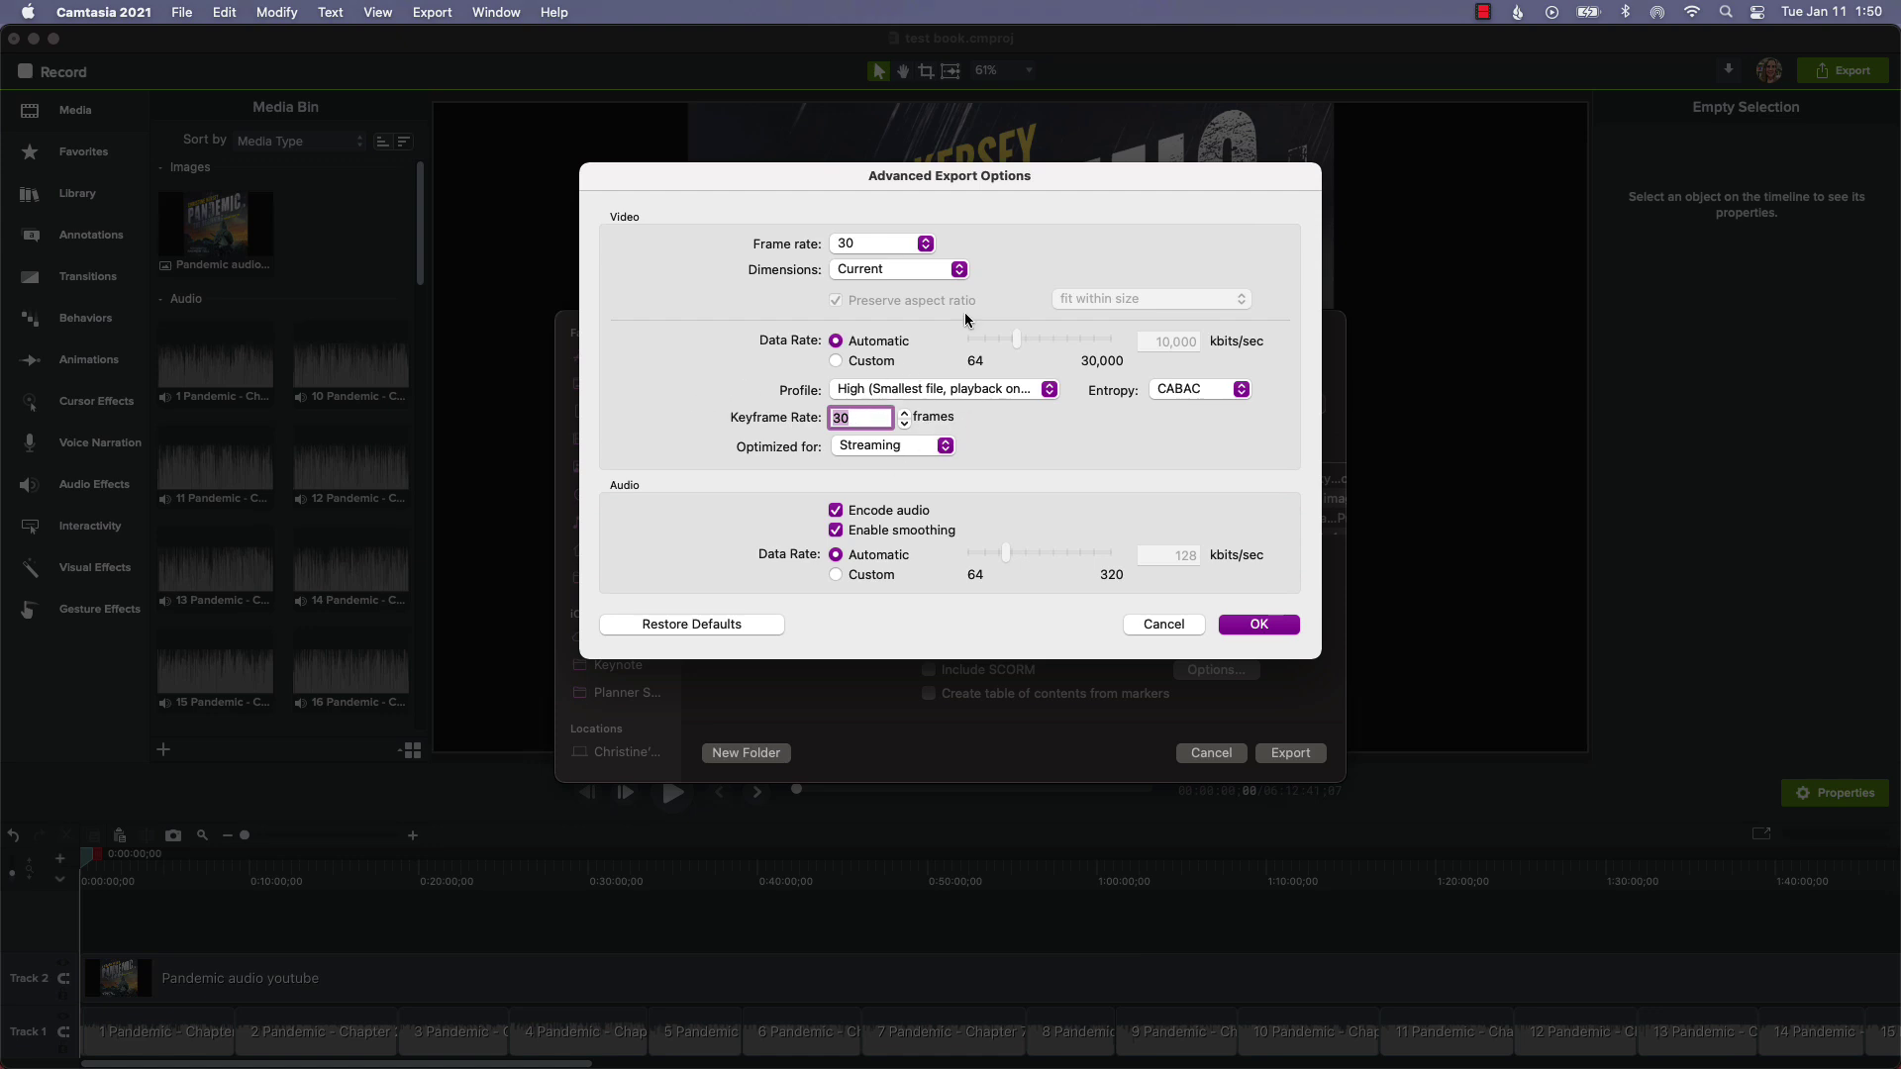
pyautogui.click(924, 244)
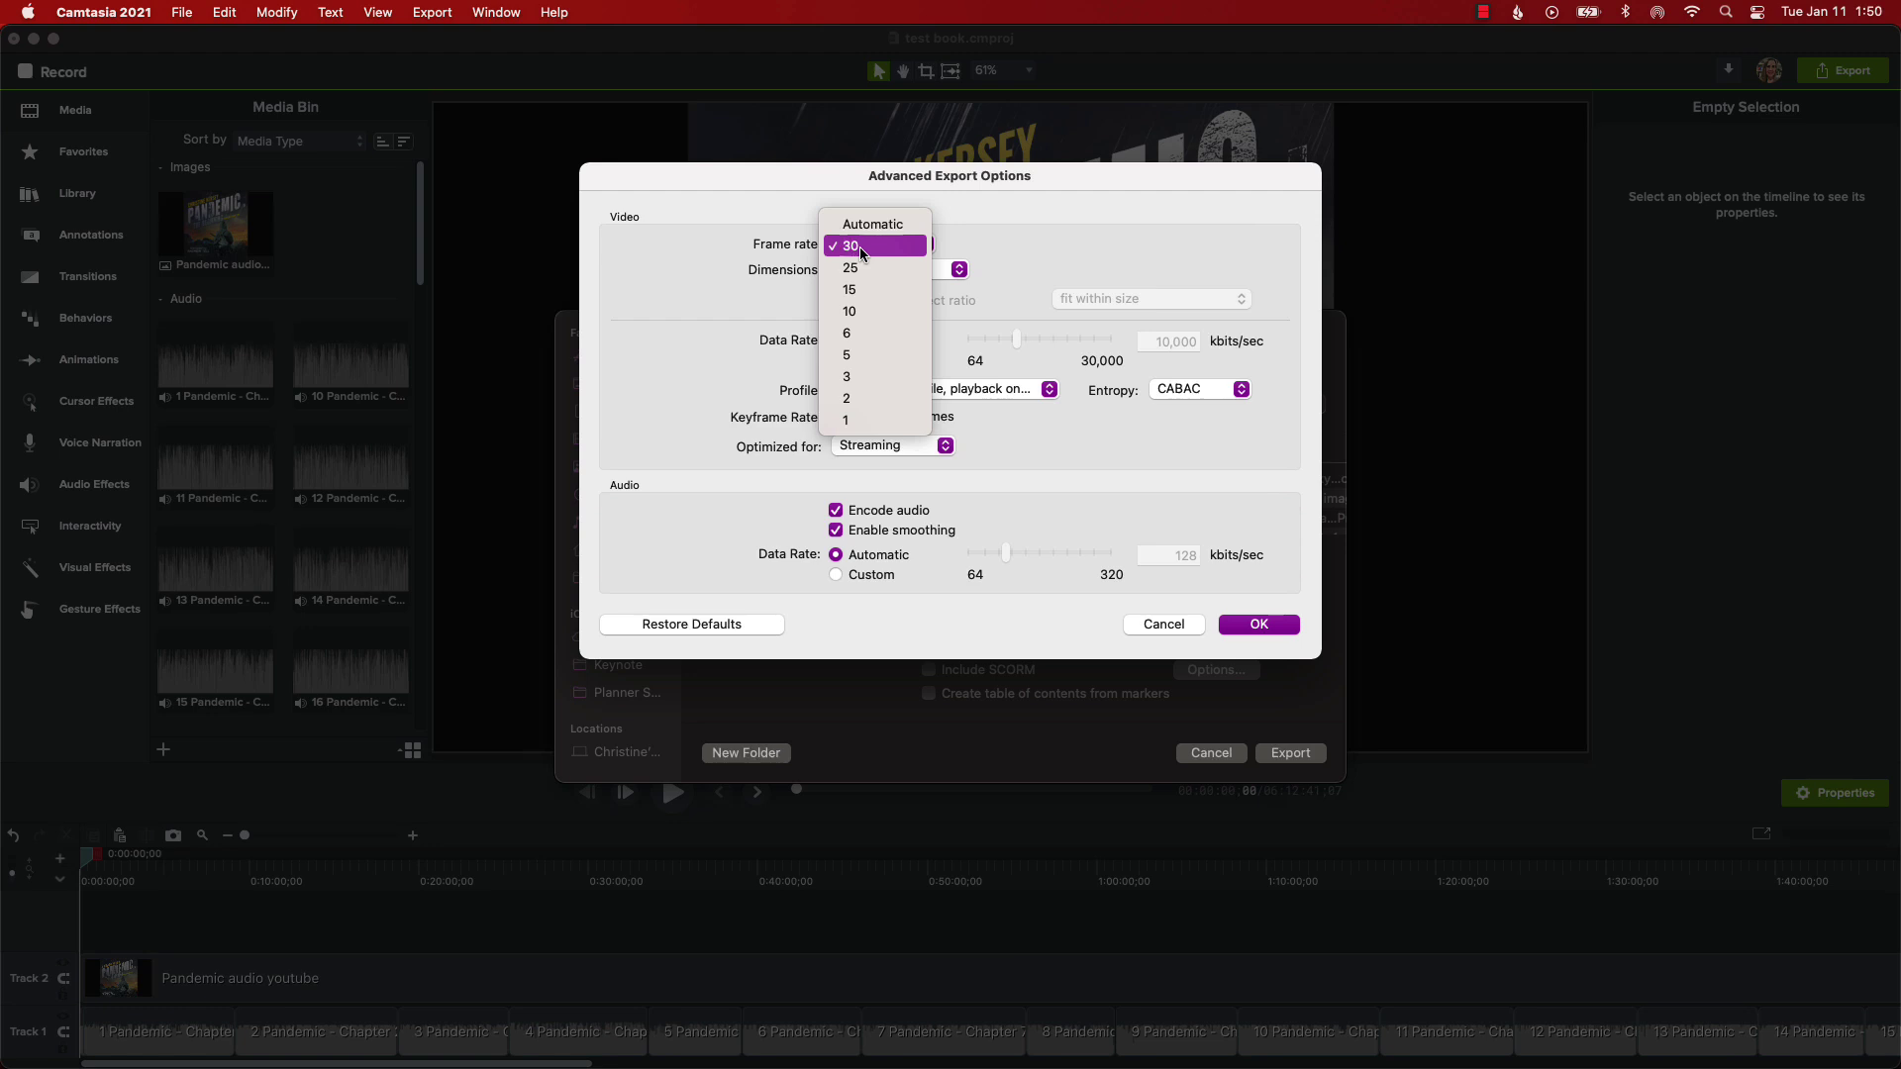
pyautogui.click(857, 420)
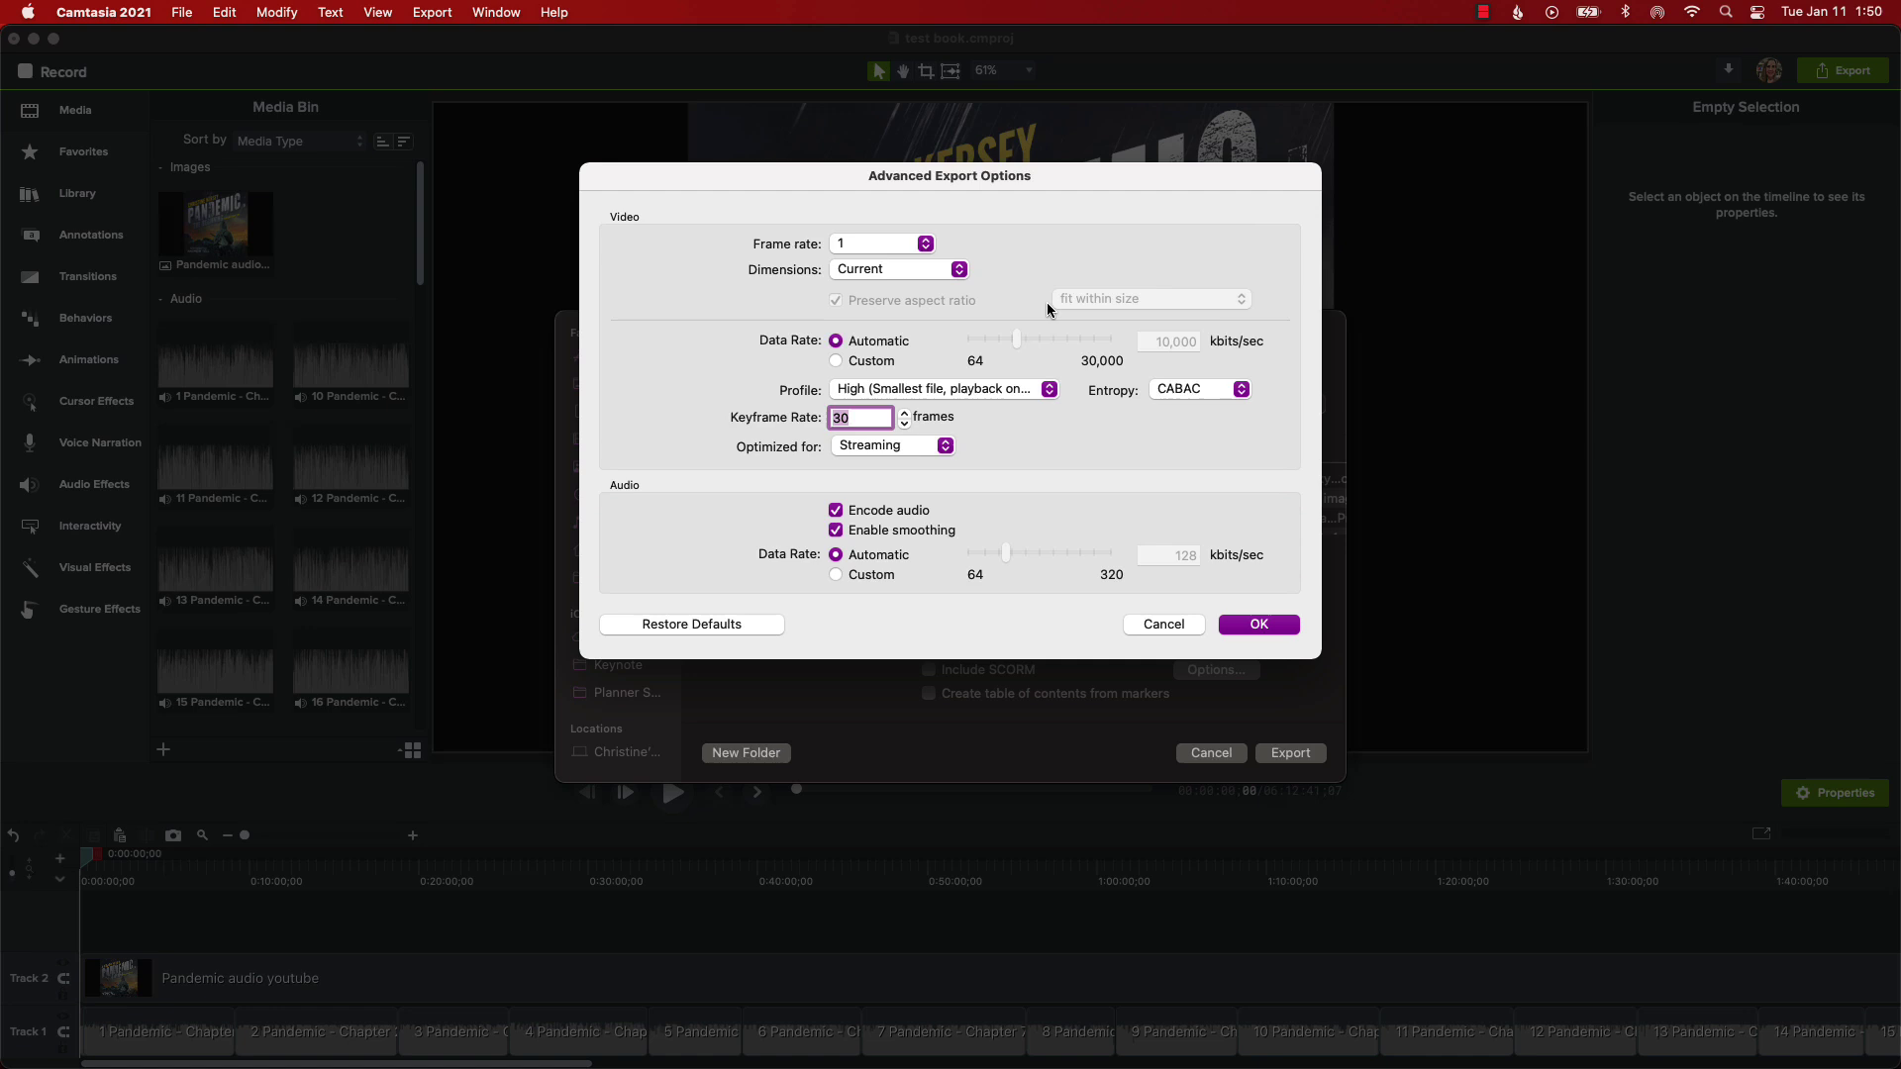
pyautogui.click(1260, 626)
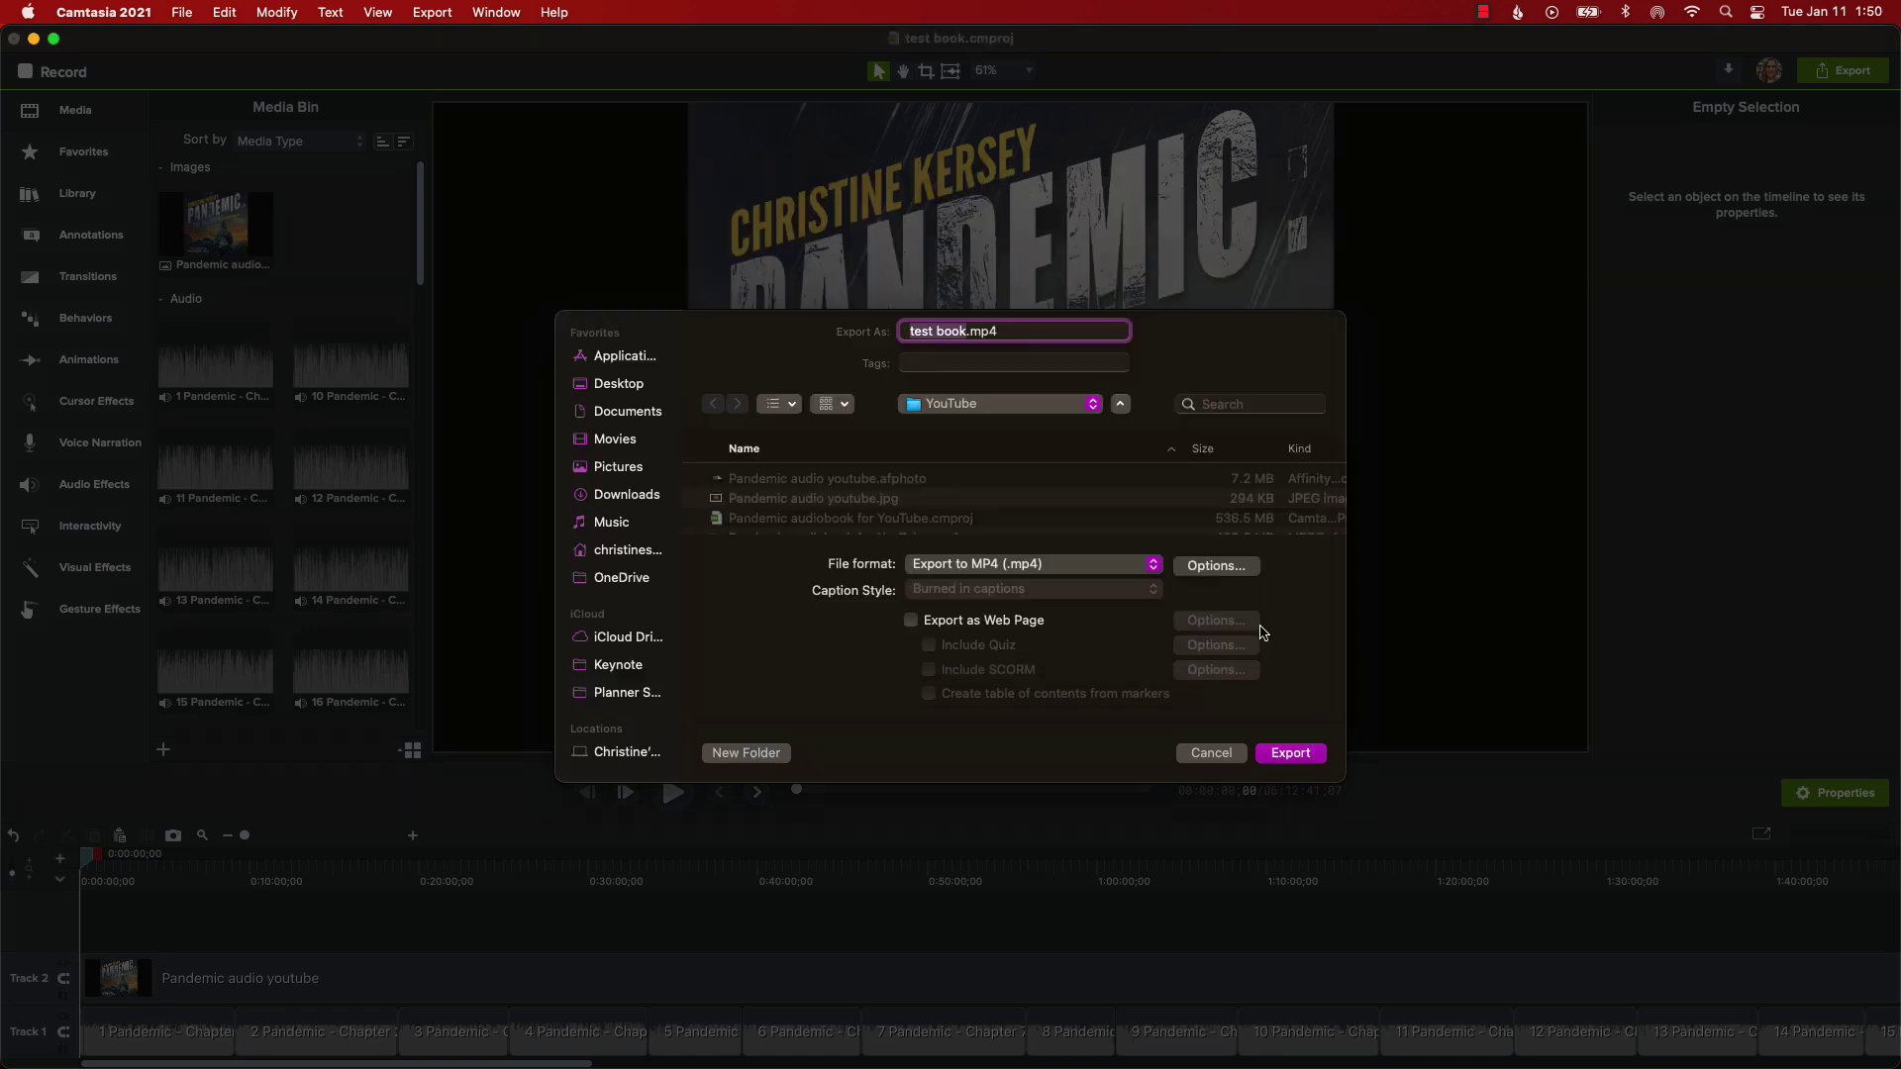
# Export test book.mp4 into the 1 The Beginning folder and close the finished notice
pyautogui.click(956, 411)
pyautogui.click(961, 429)
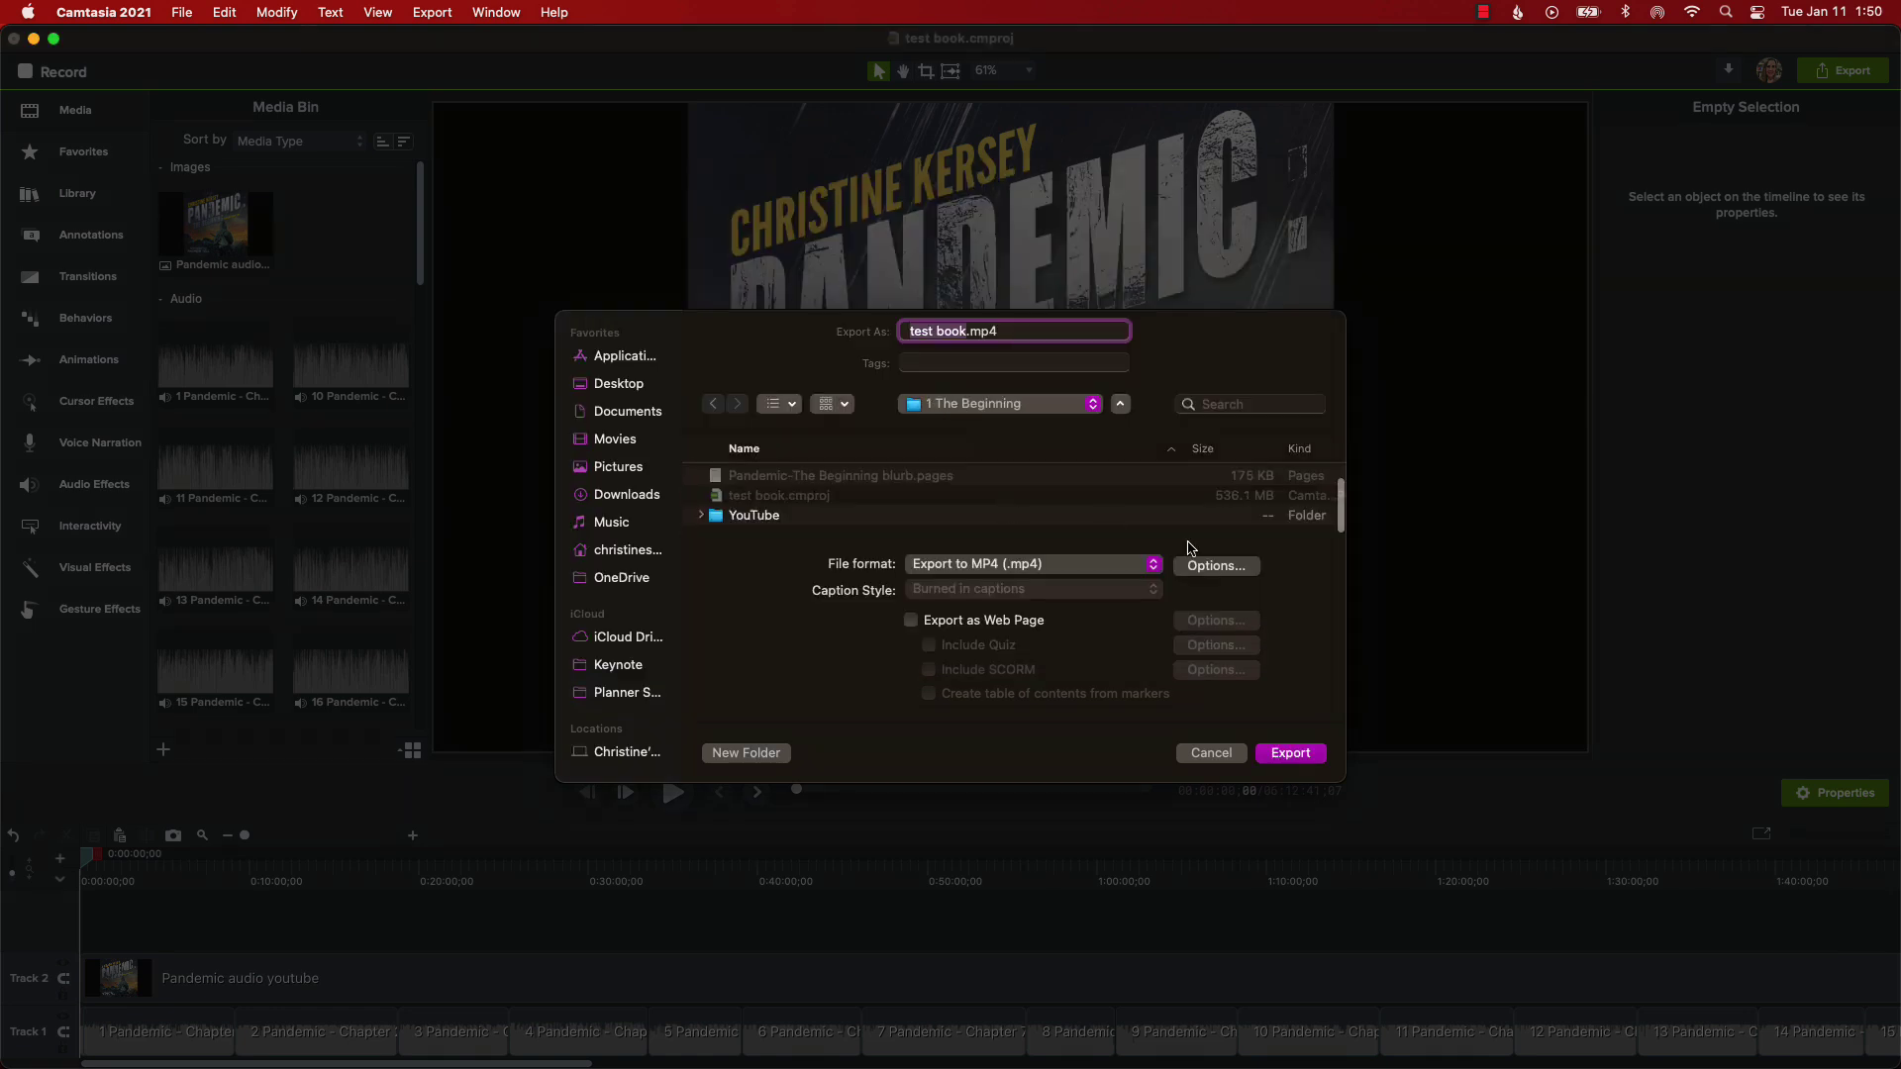
pyautogui.click(1292, 754)
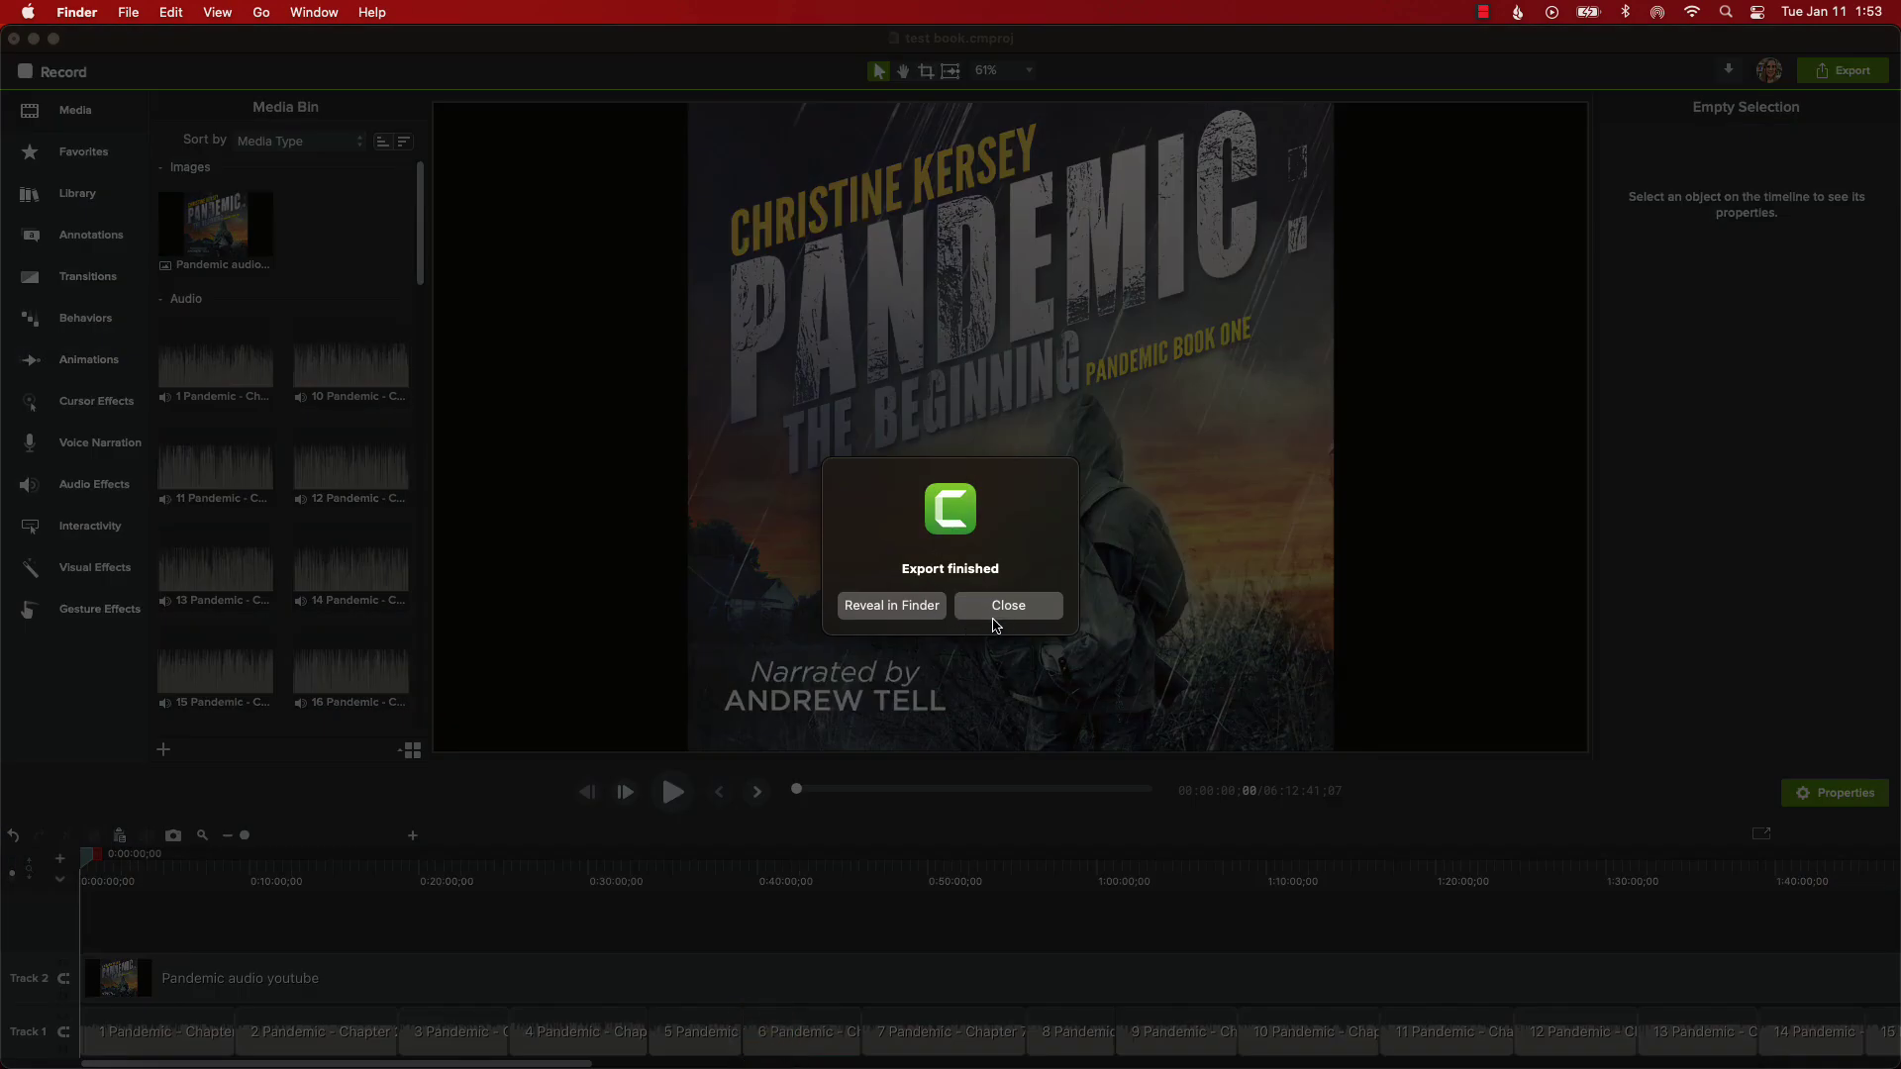
pyautogui.click(998, 614)
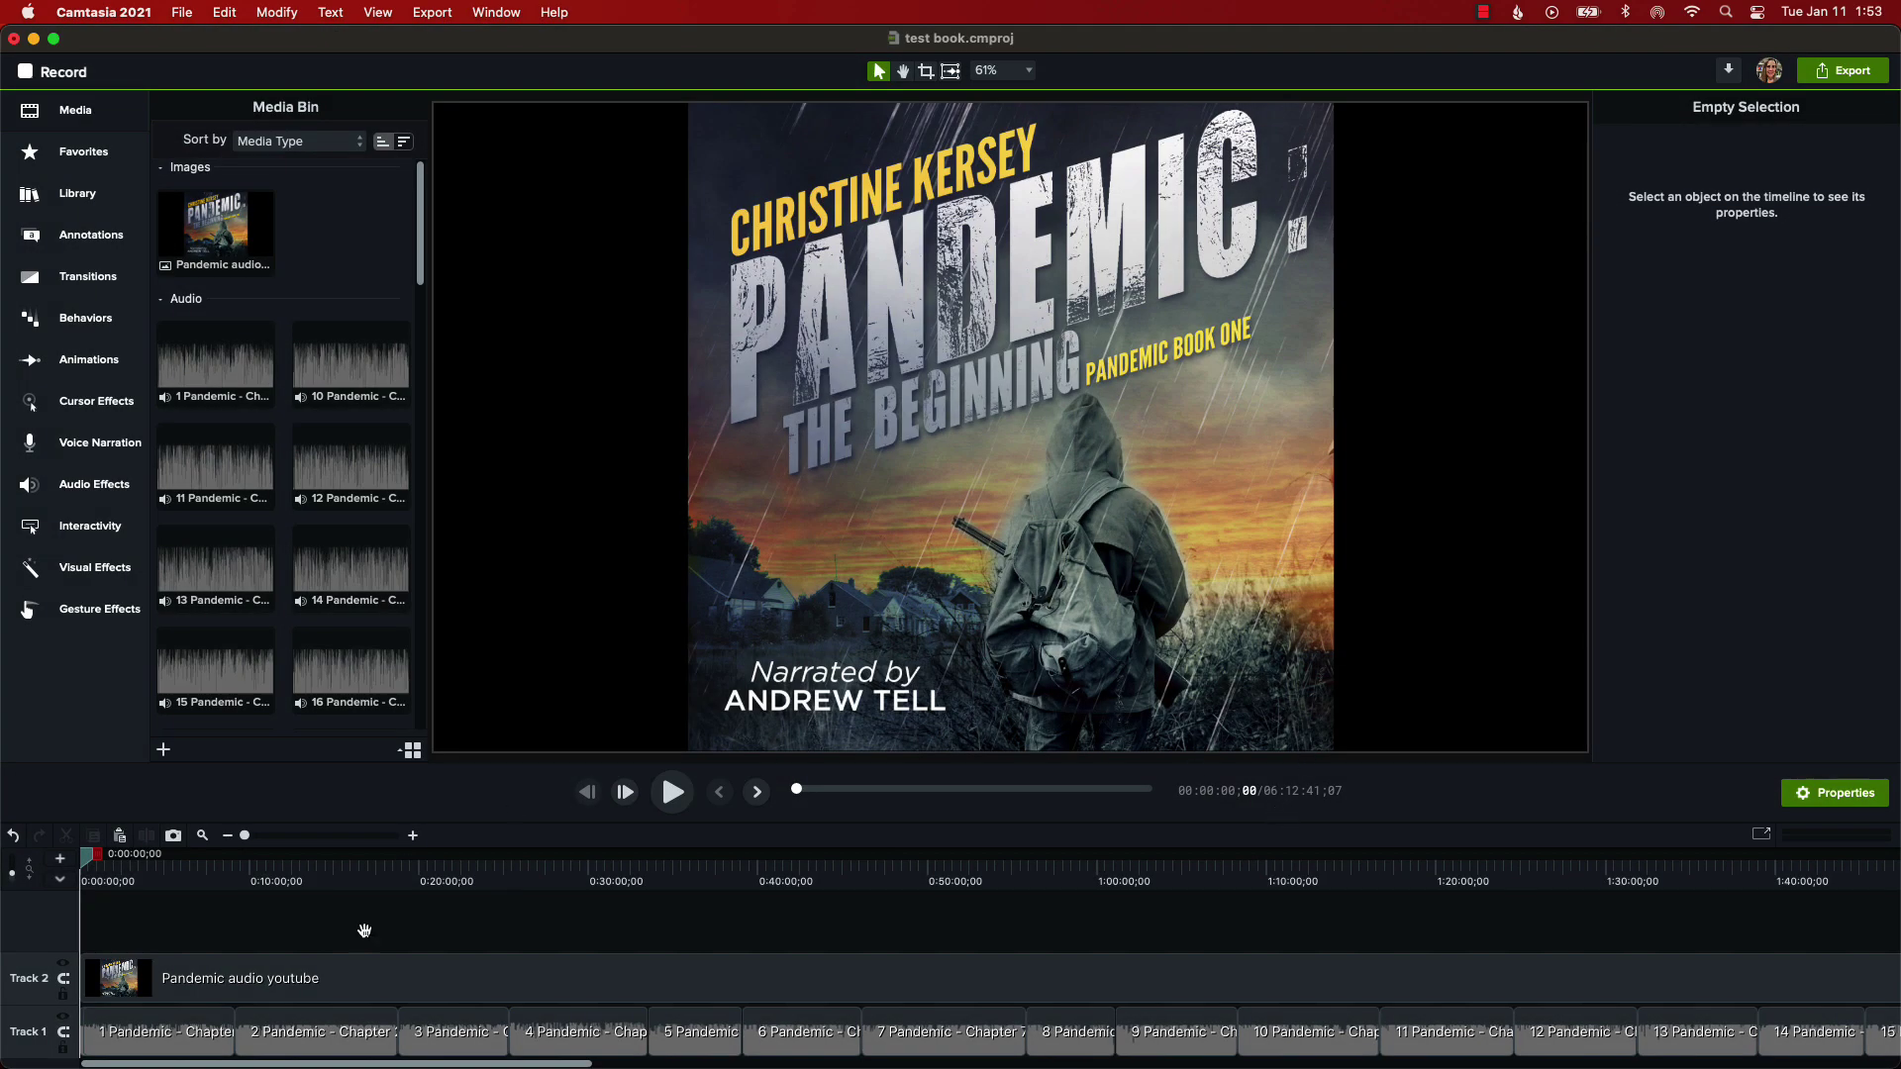
# Open the 1 The Beginning folder to check the exported test book.mp4
pyautogui.click(174, 1039)
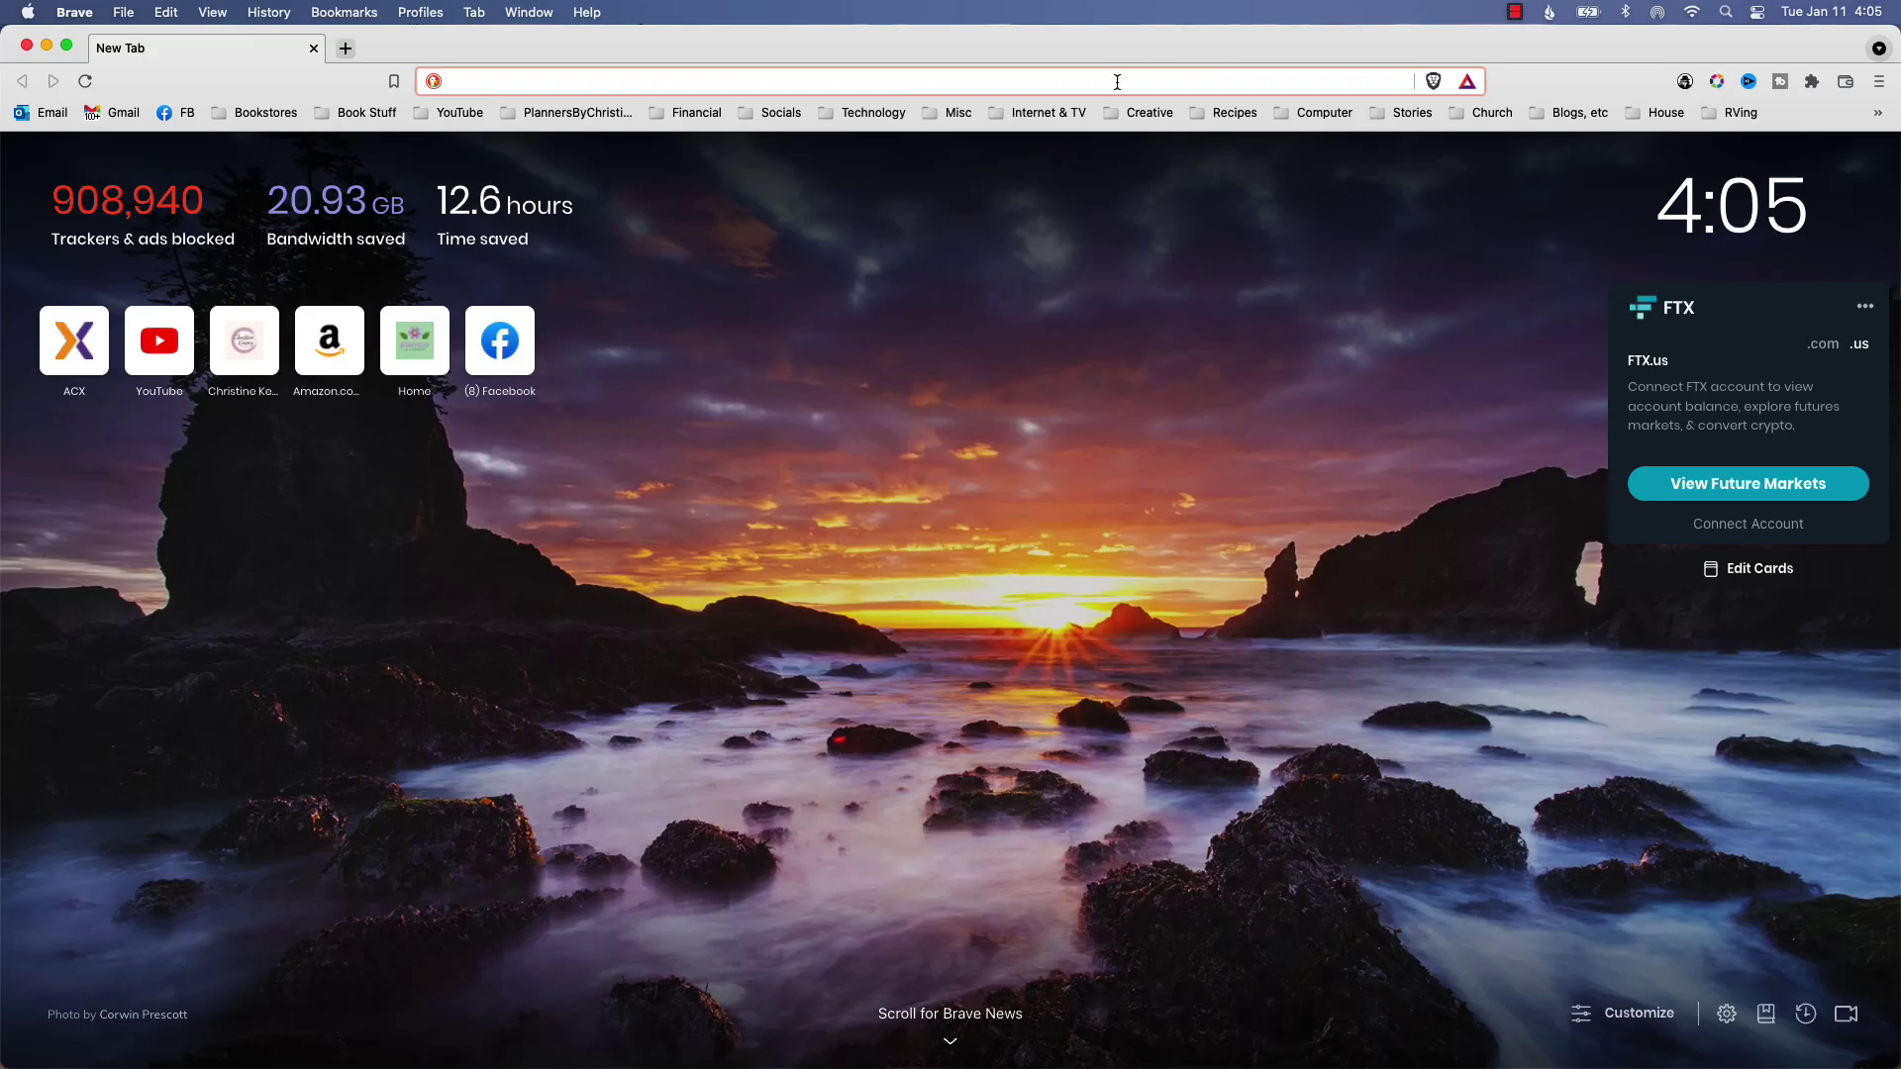
# Load YouTube, go to YouTube Studio, and start a new video upload
pyautogui.write('youtube.com')
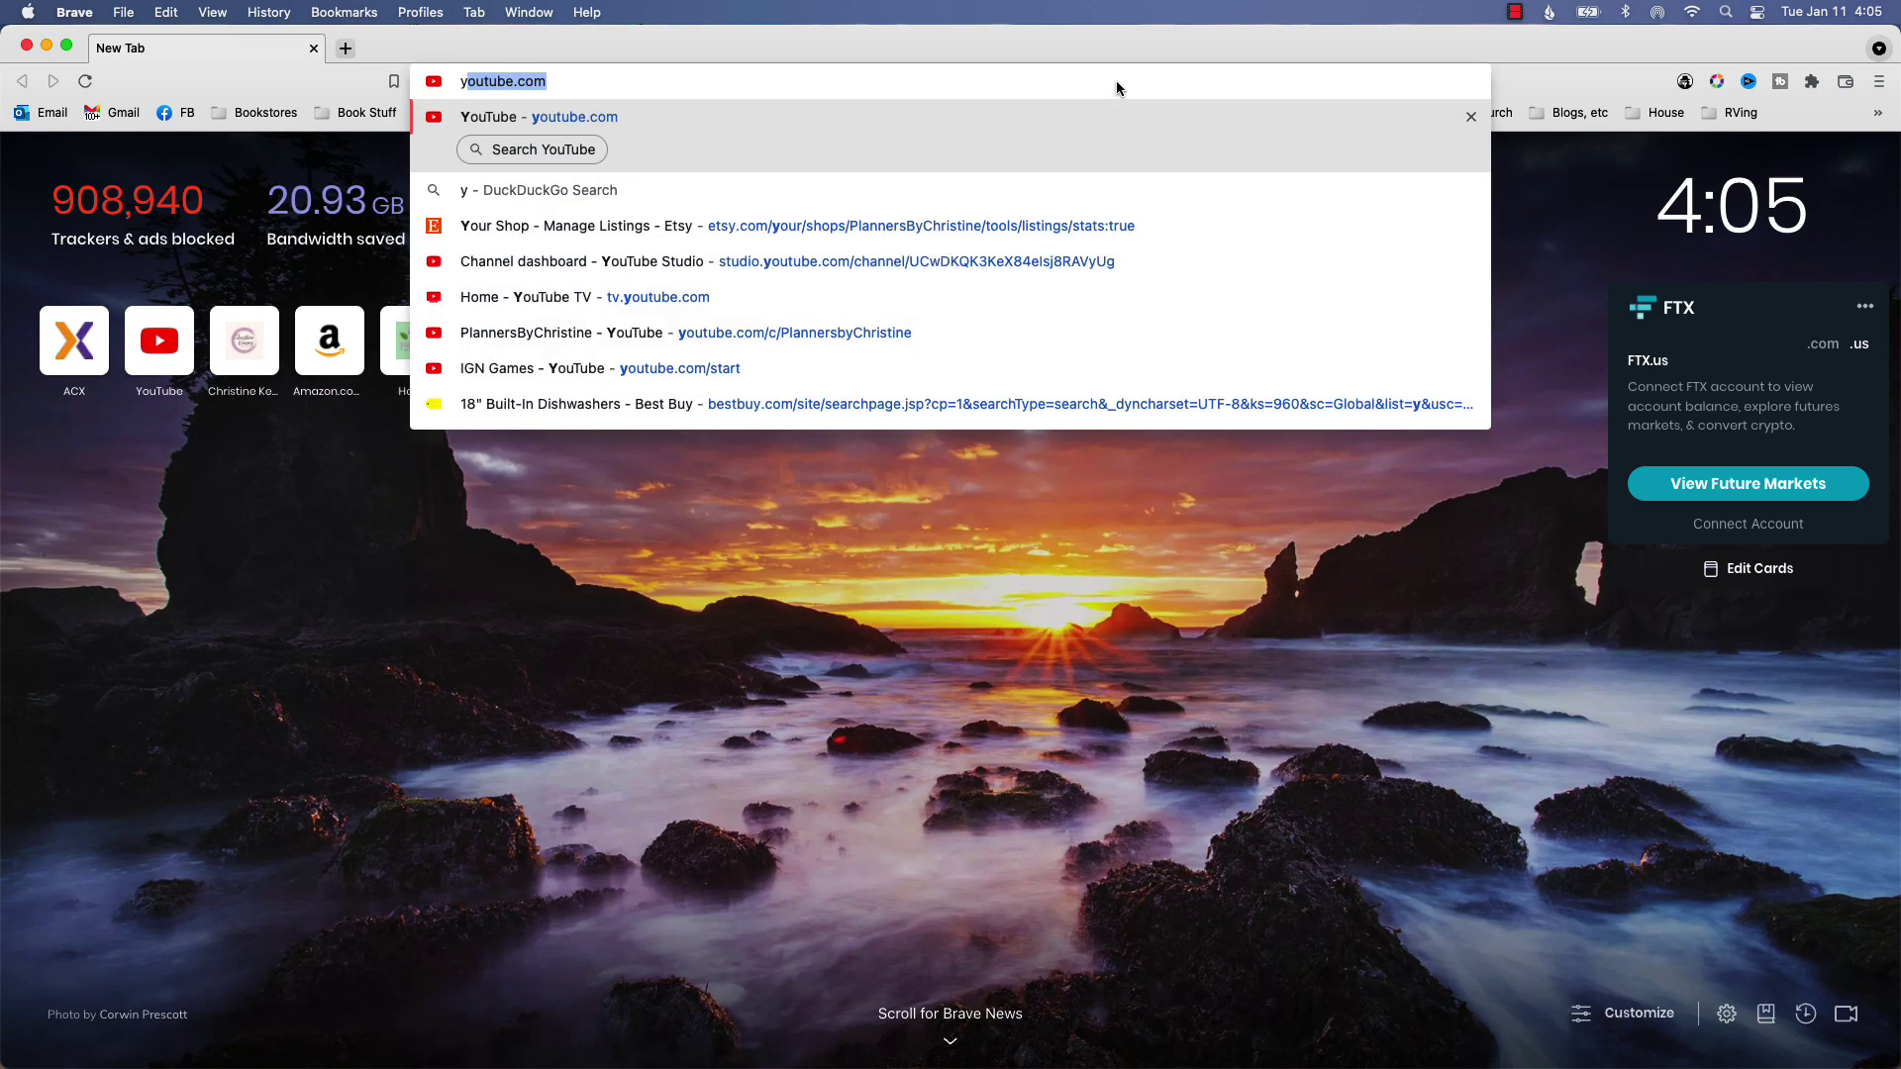
pyautogui.press('Return')
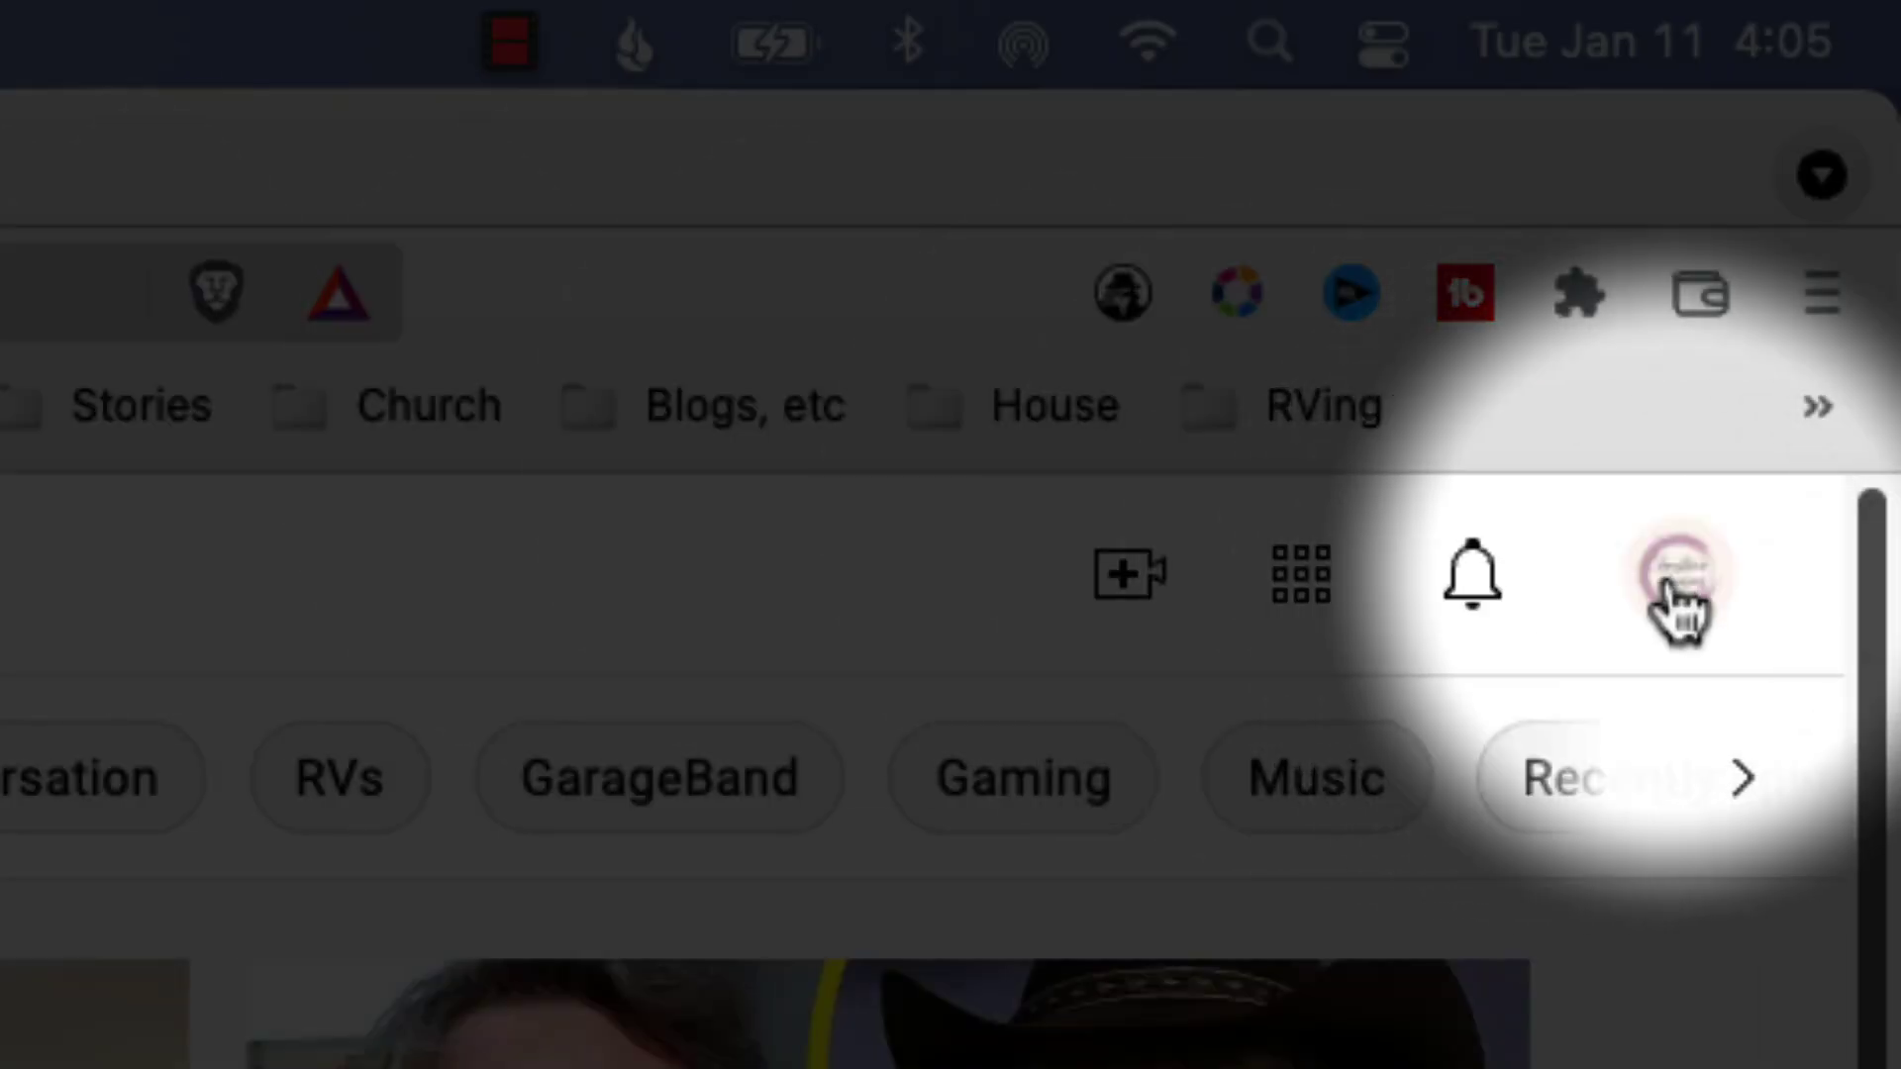
pyautogui.click(1673, 589)
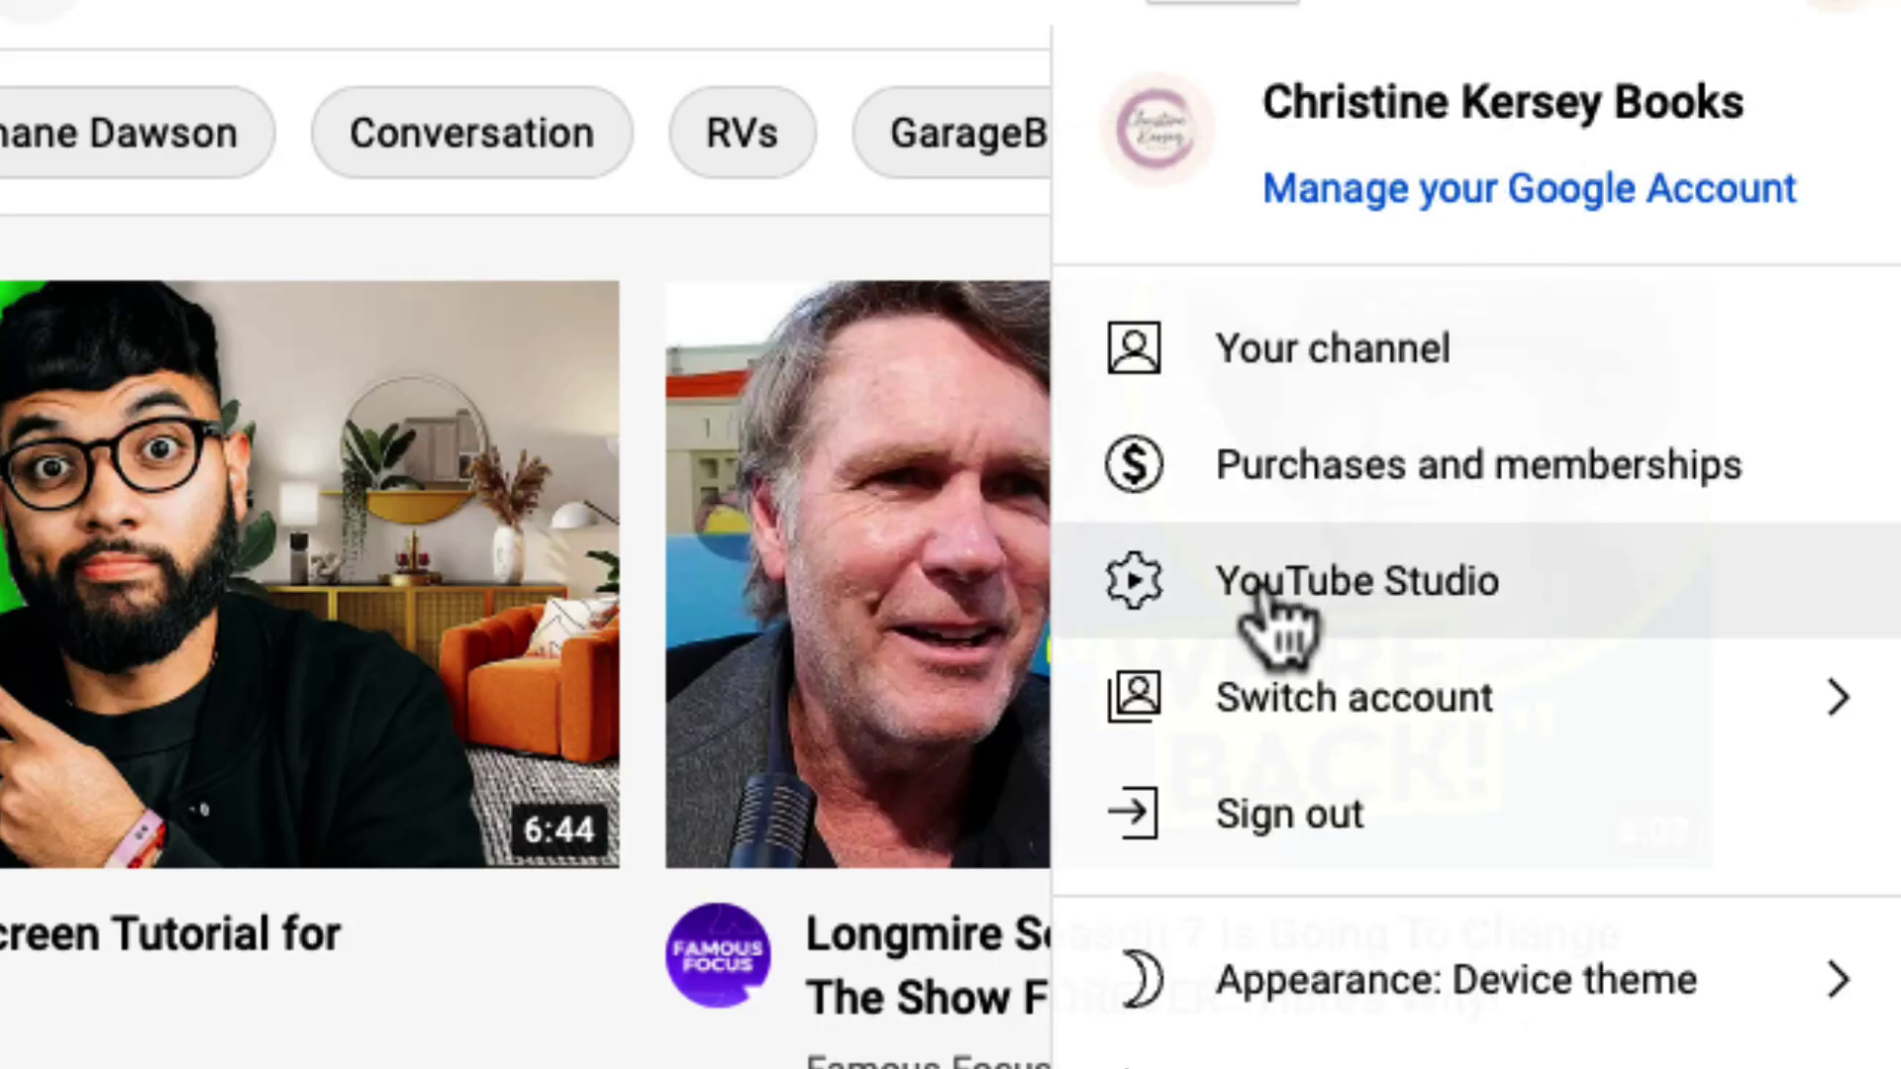
pyautogui.click(1324, 583)
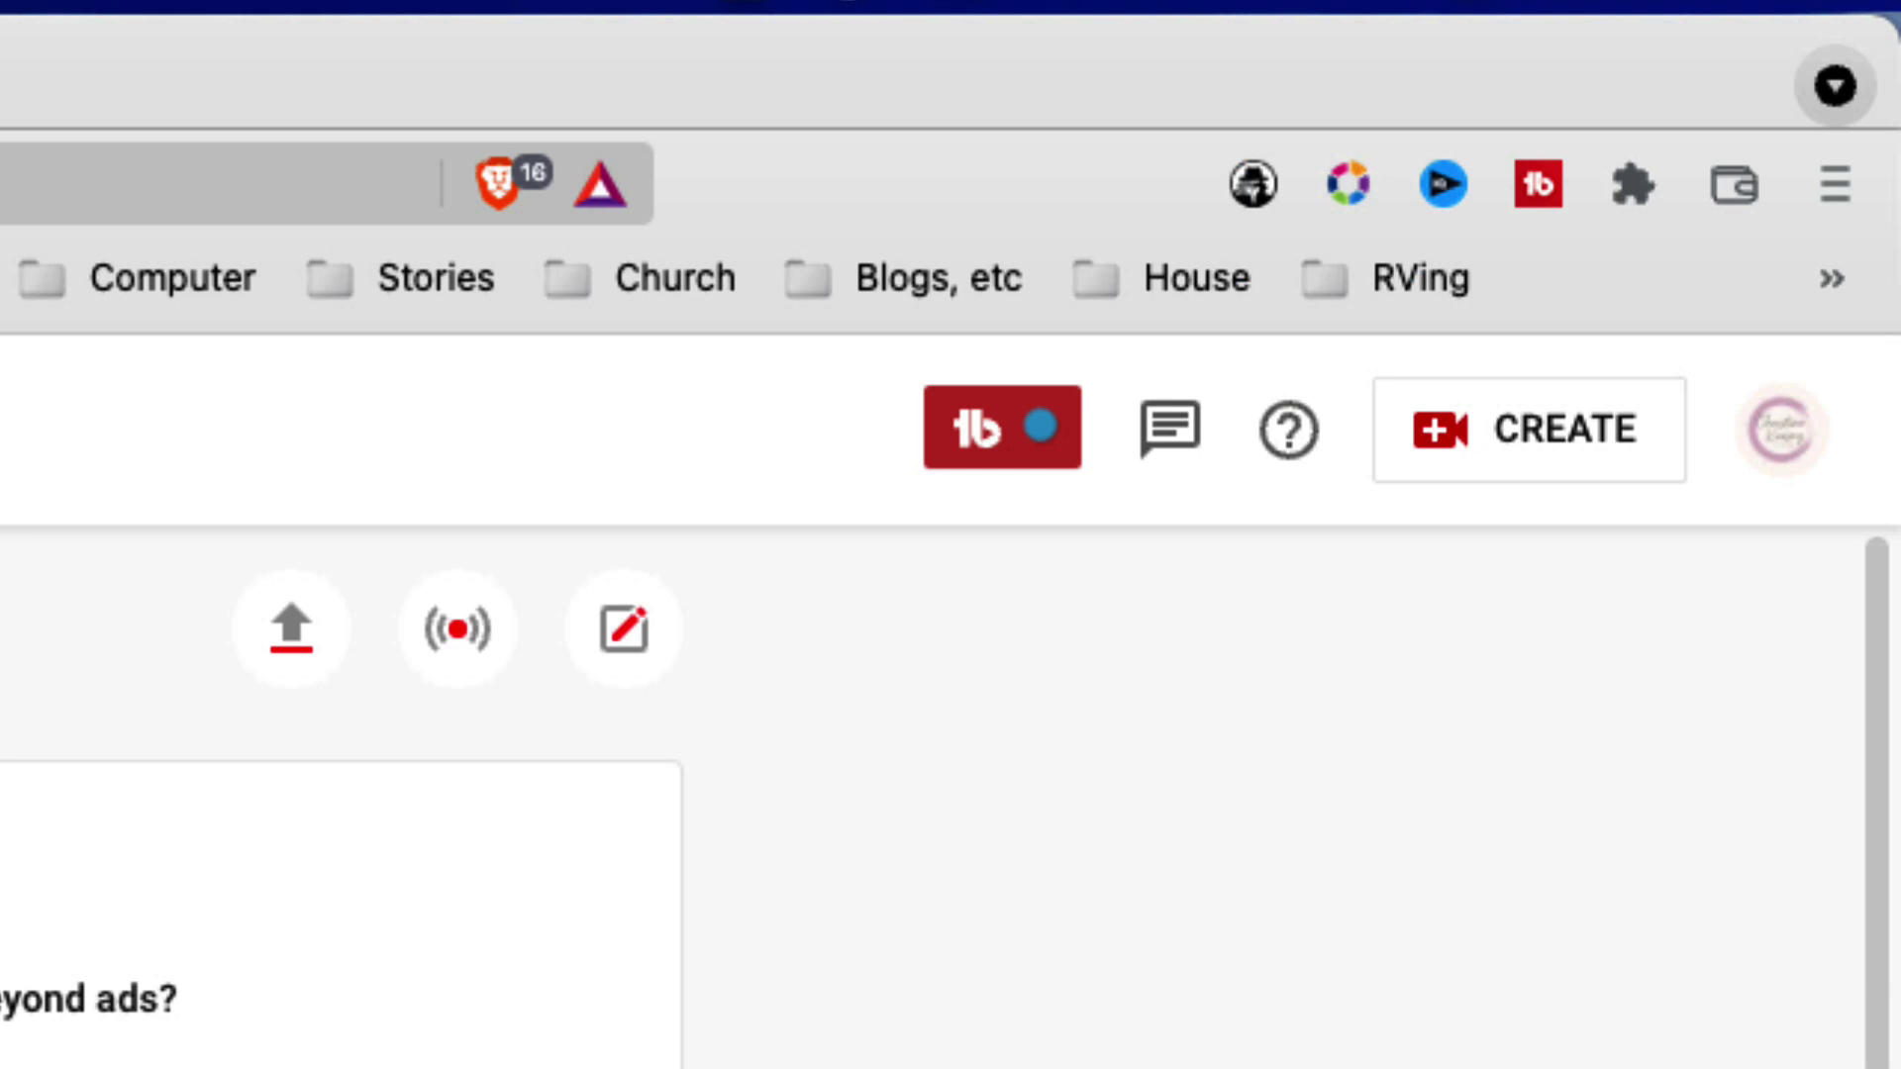
pyautogui.click(1522, 450)
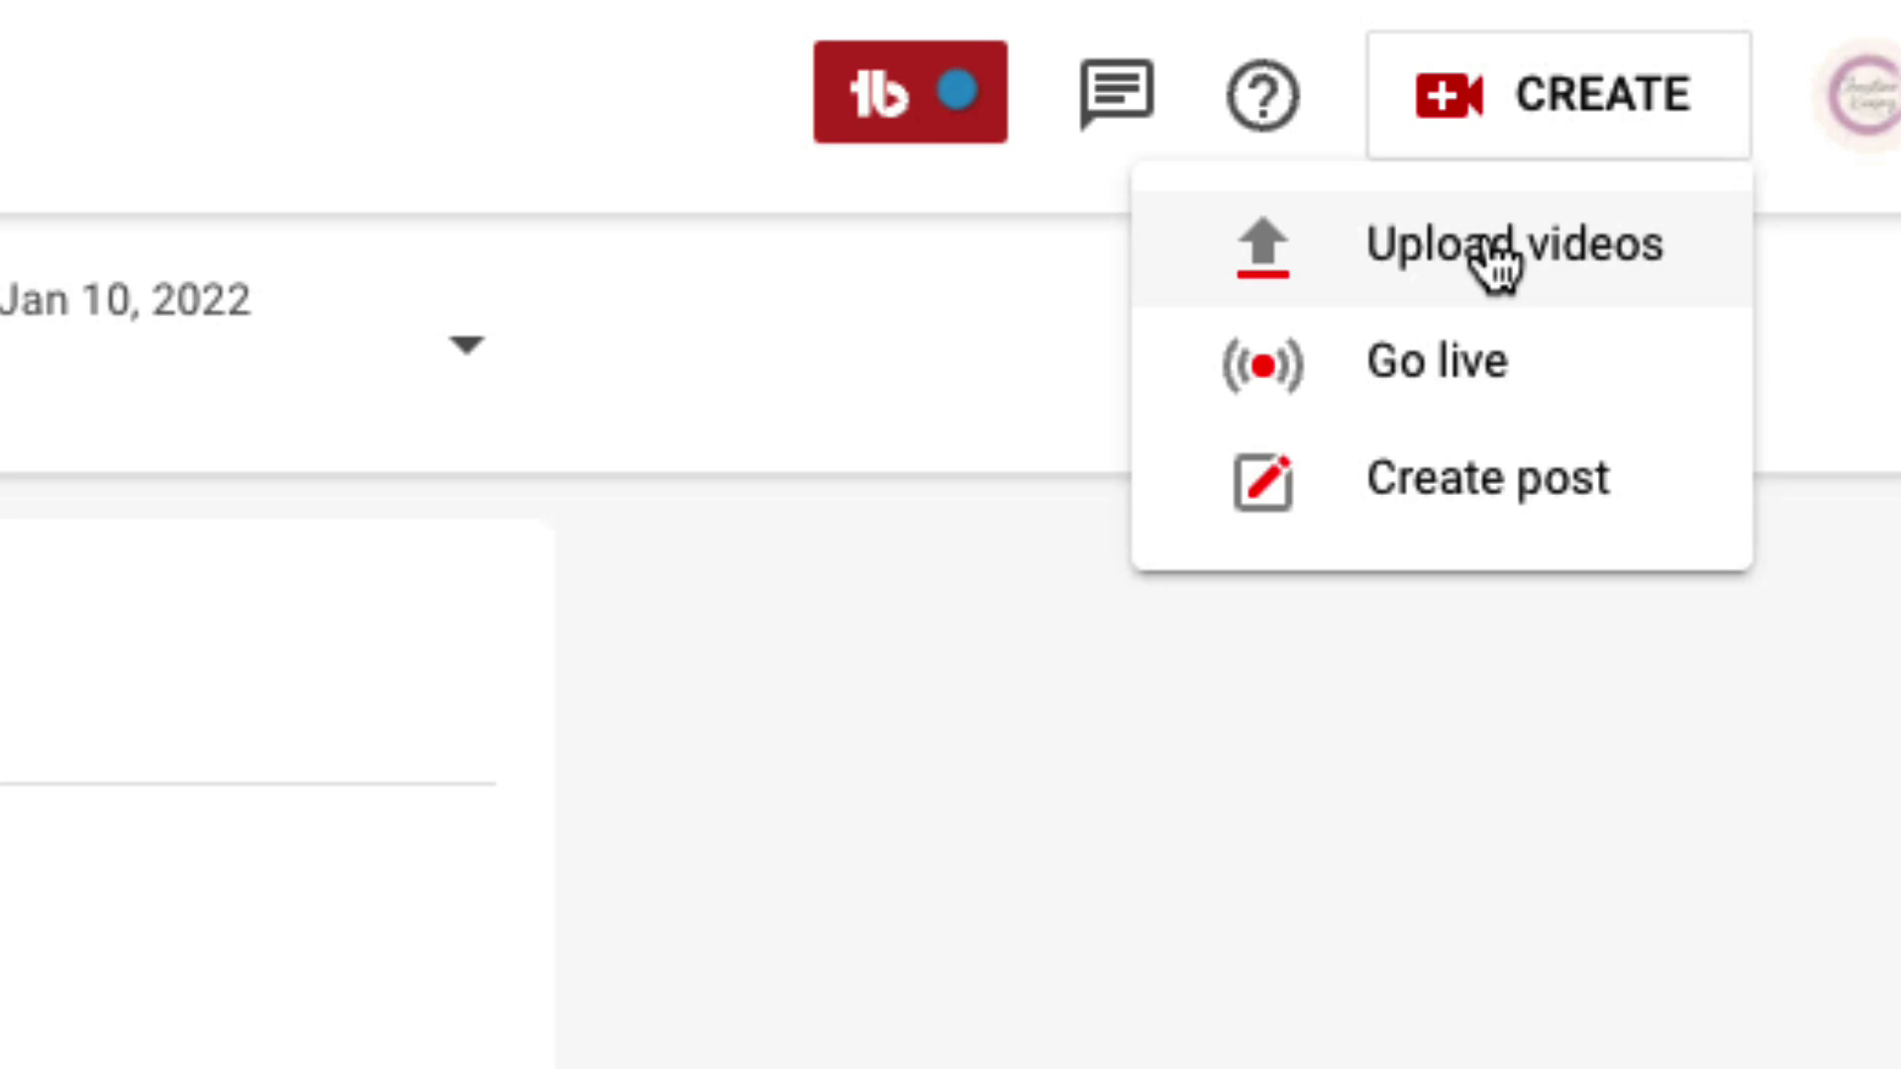
pyautogui.click(1495, 266)
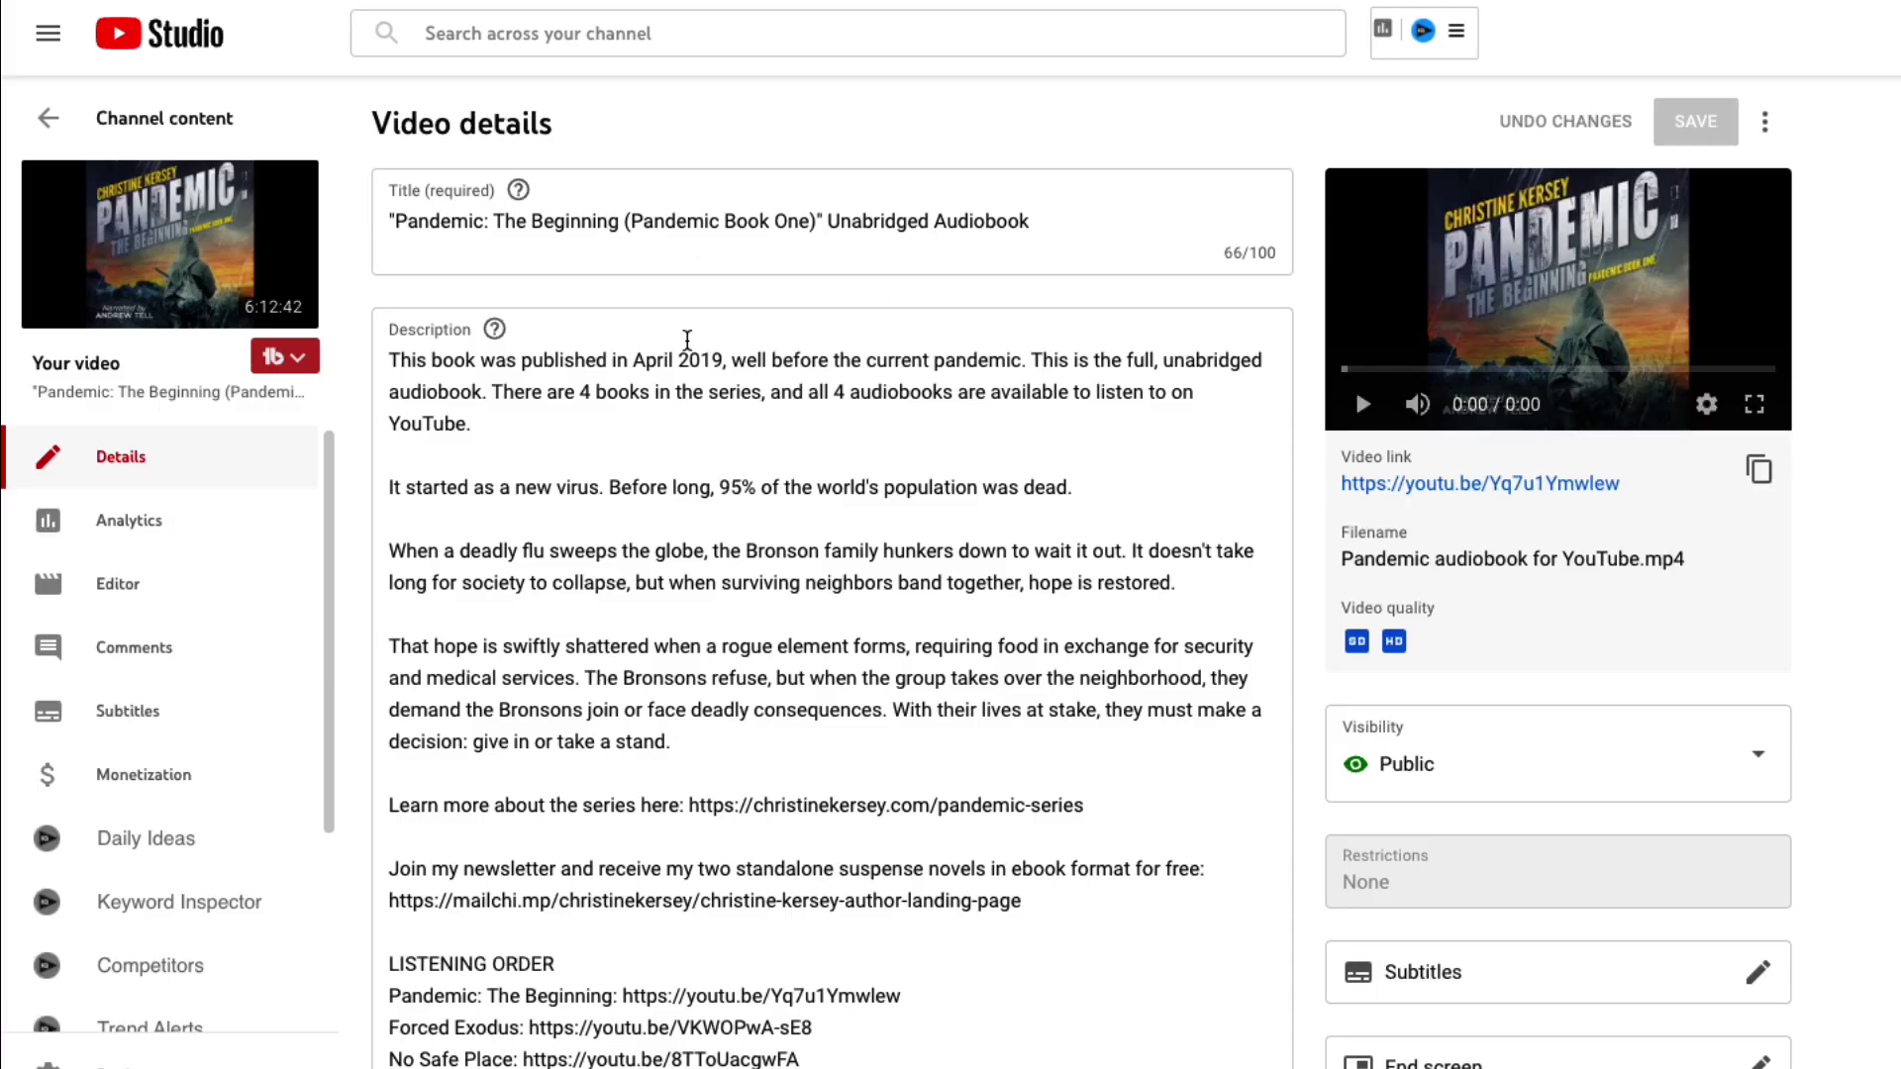
pyautogui.scroll(-1, 683, 352)
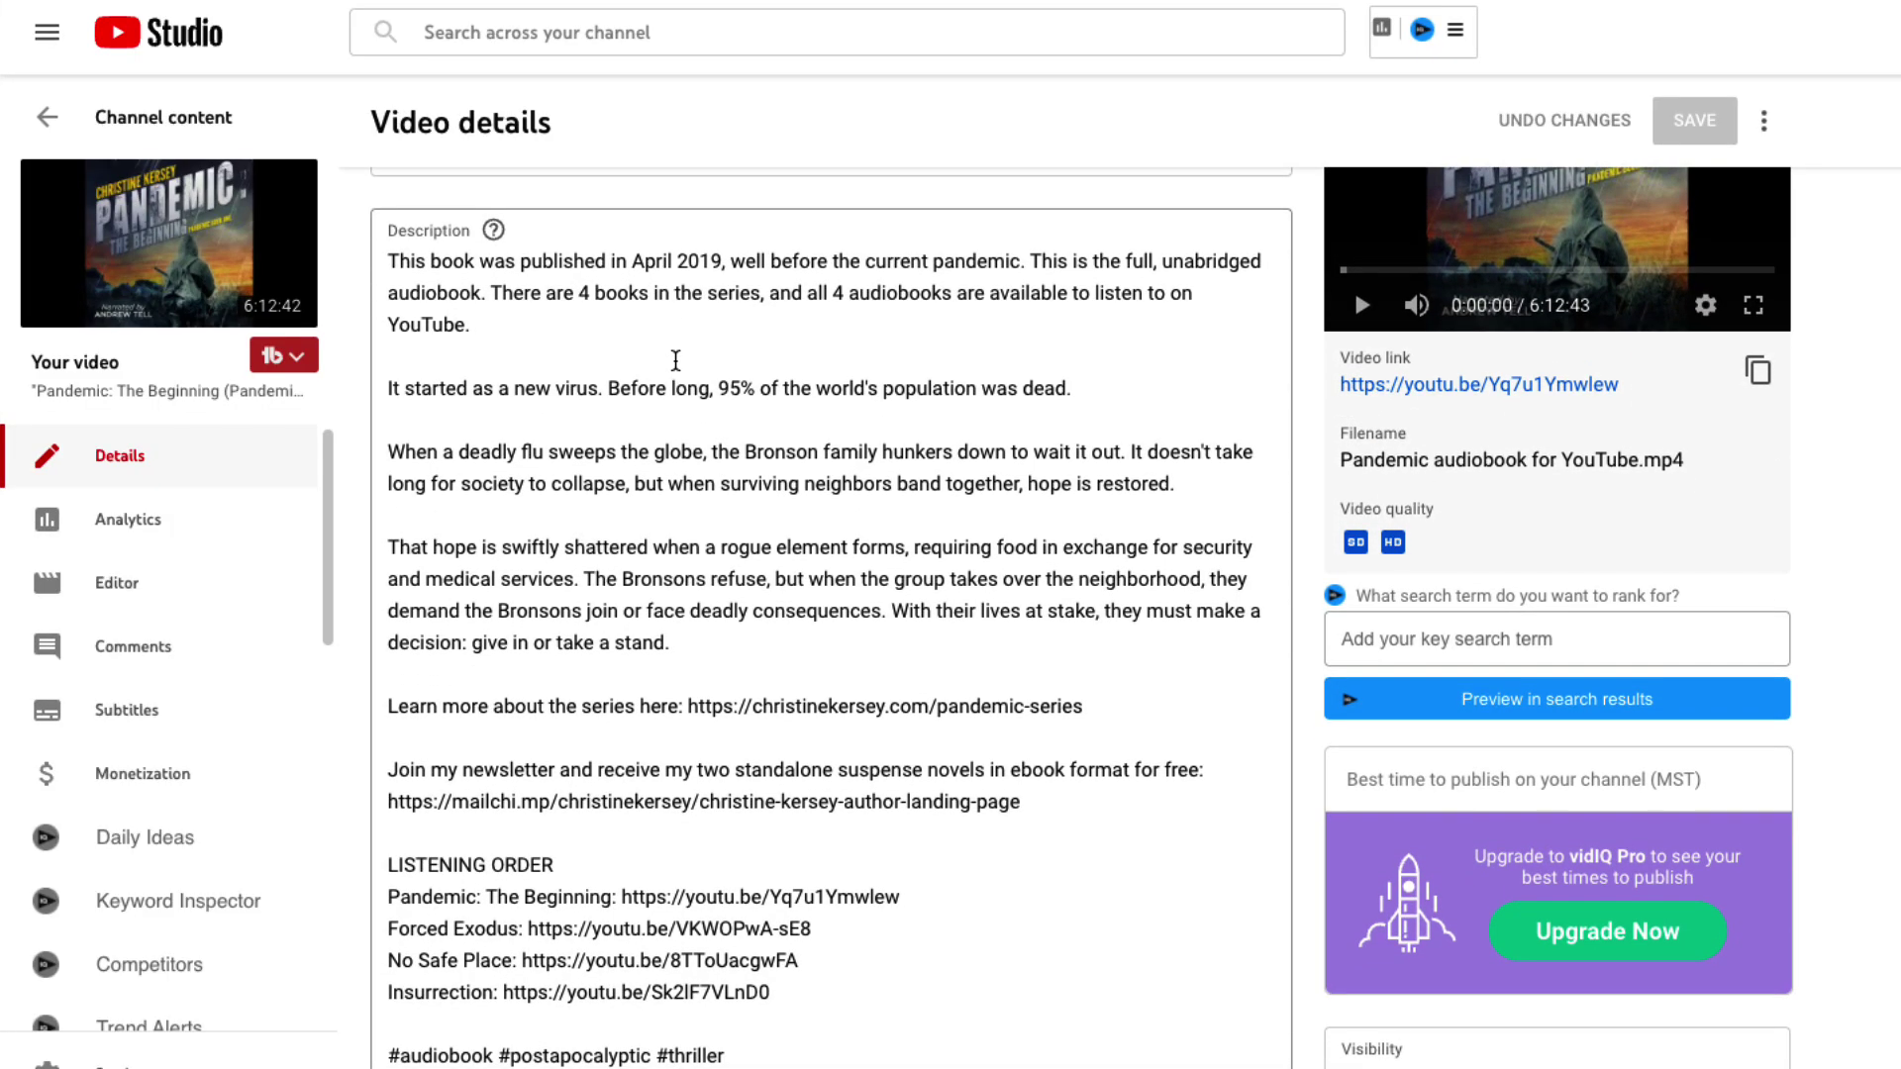
pyautogui.scroll(-4, 676, 360)
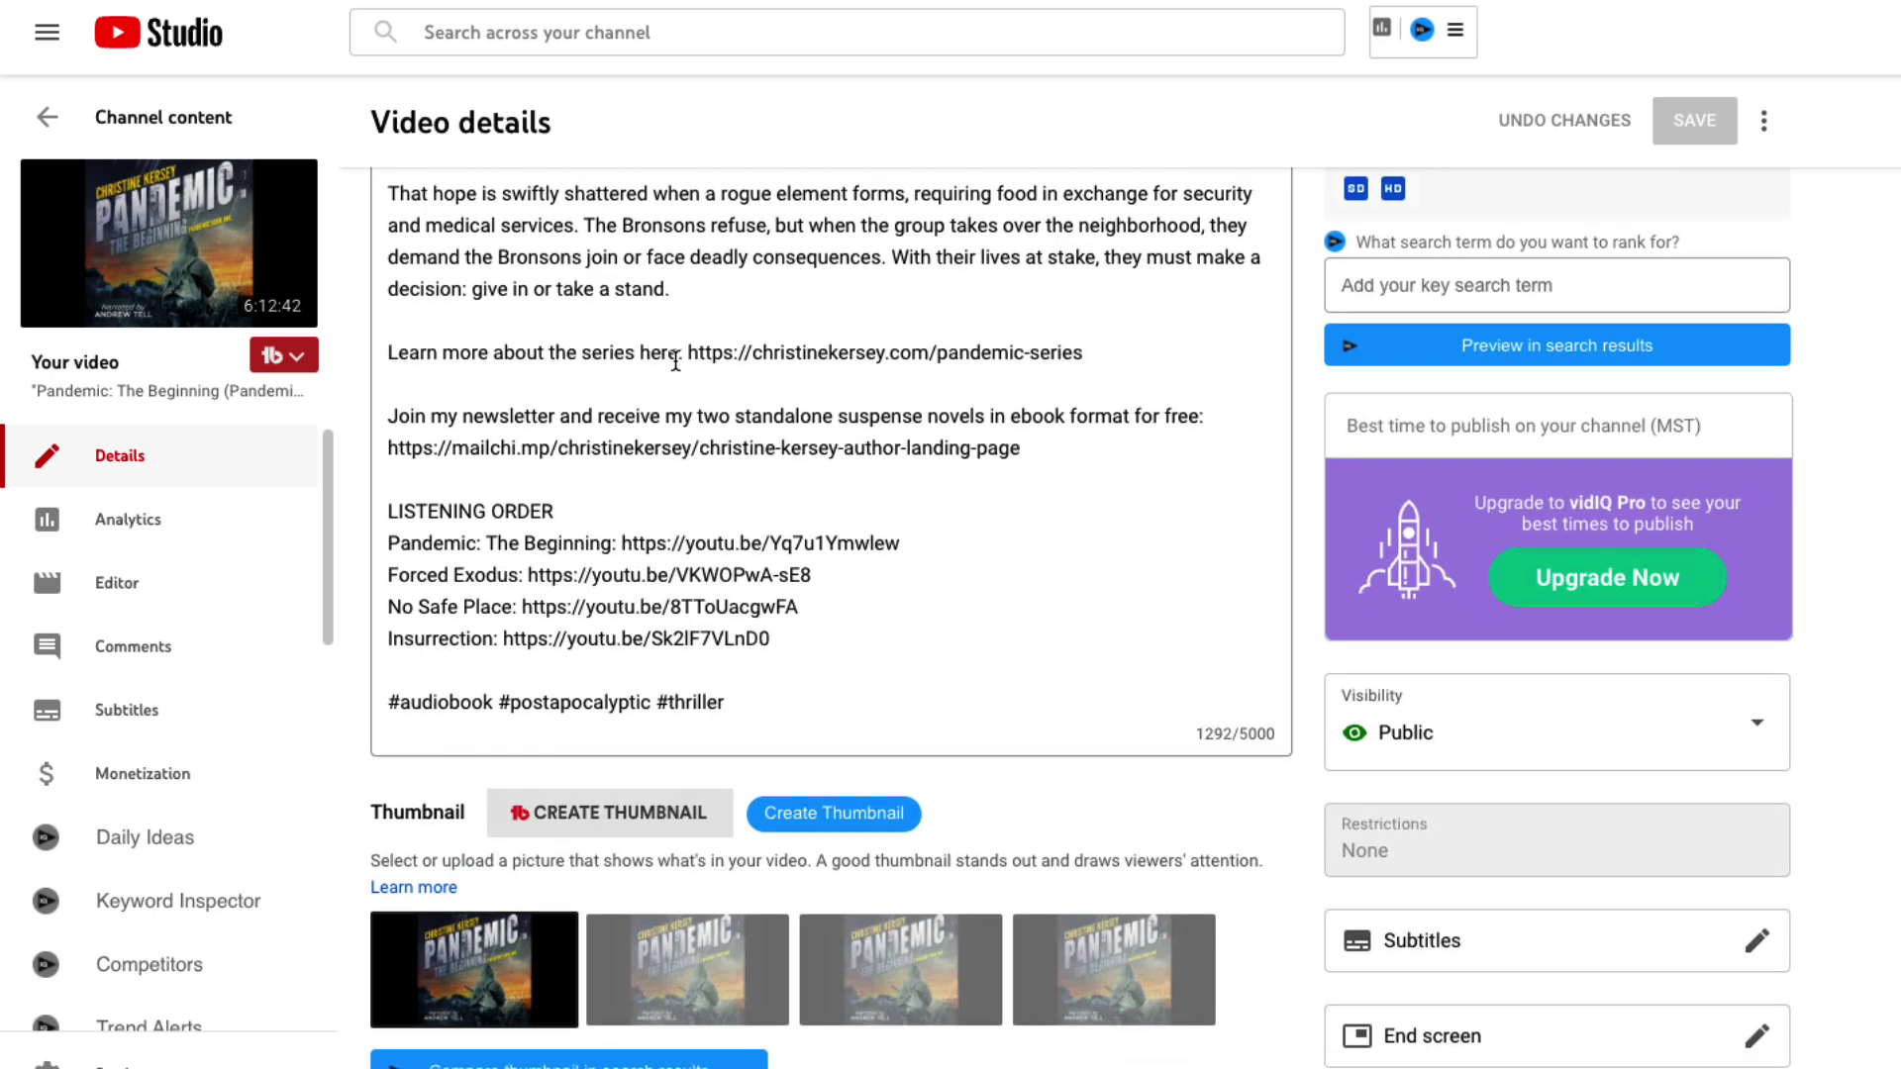
pyautogui.scroll(-5, 676, 361)
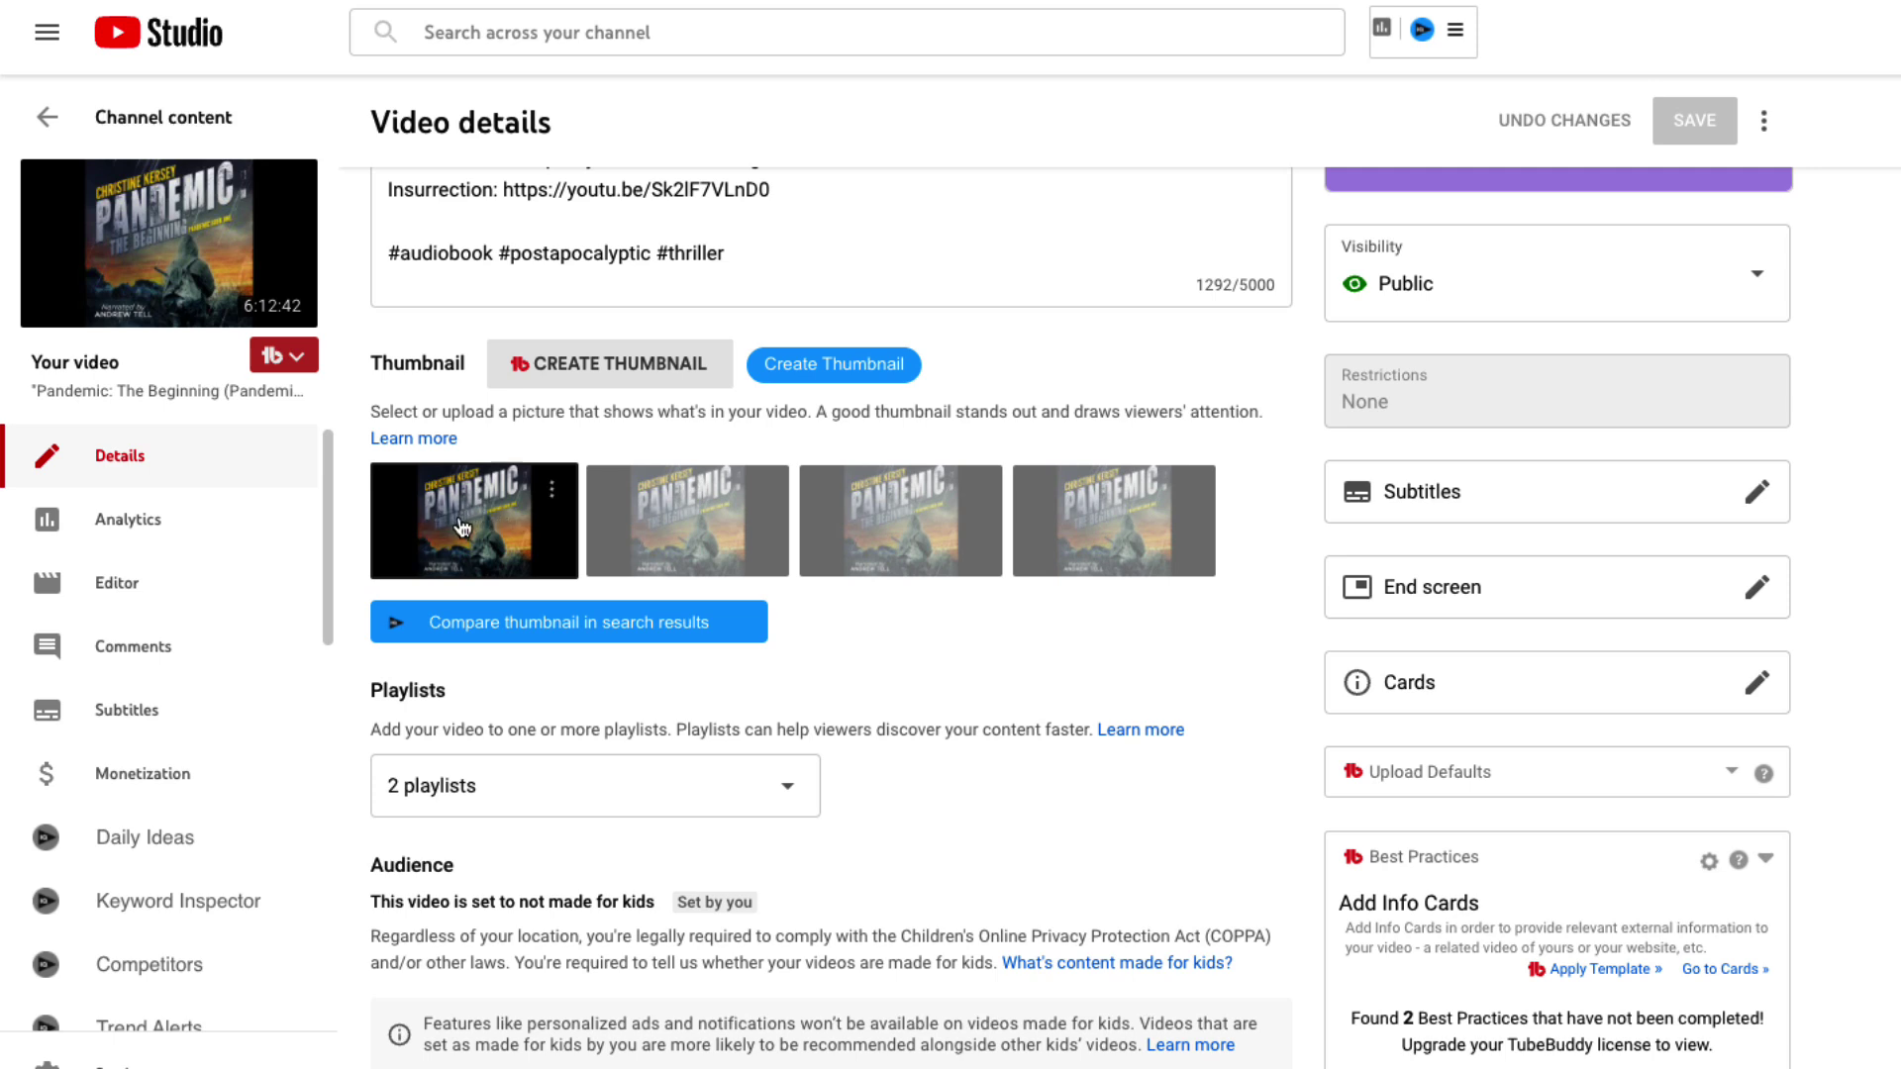
pyautogui.scroll(-6, 884, 594)
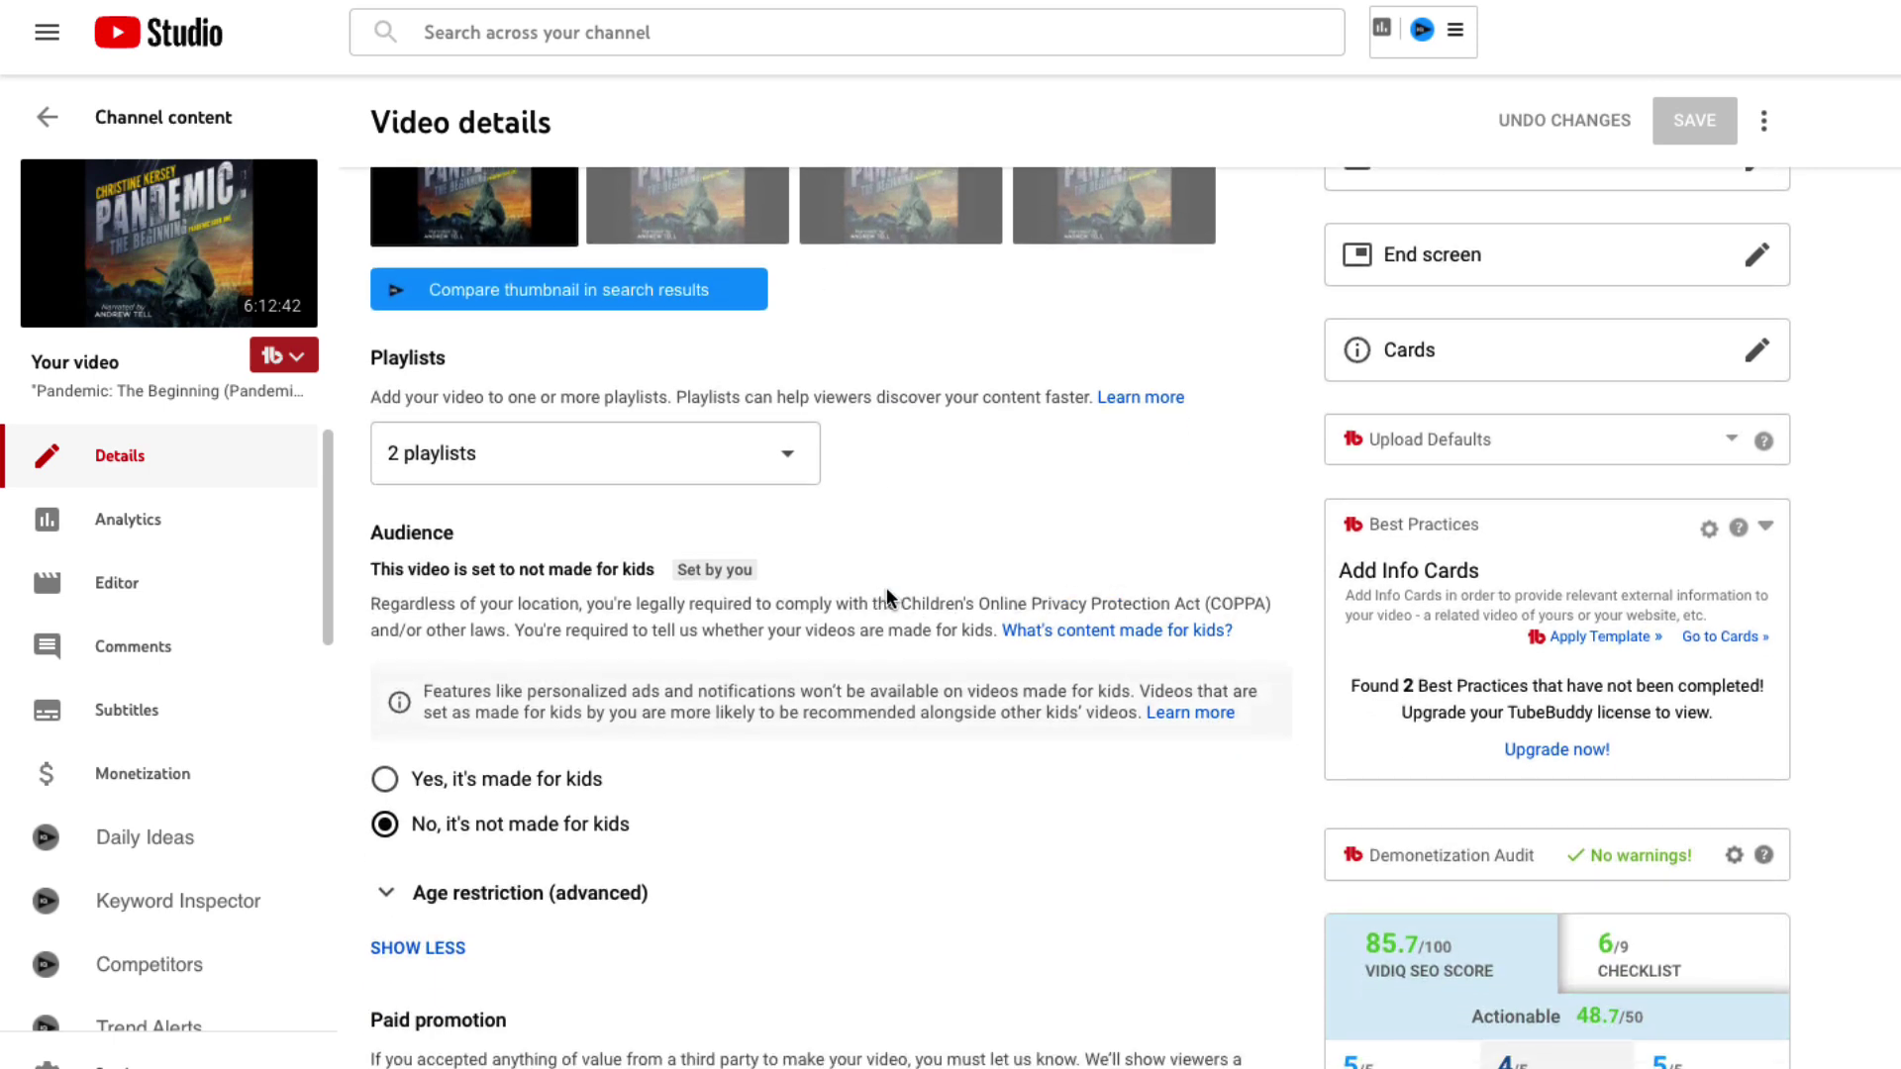
pyautogui.scroll(-9, 888, 595)
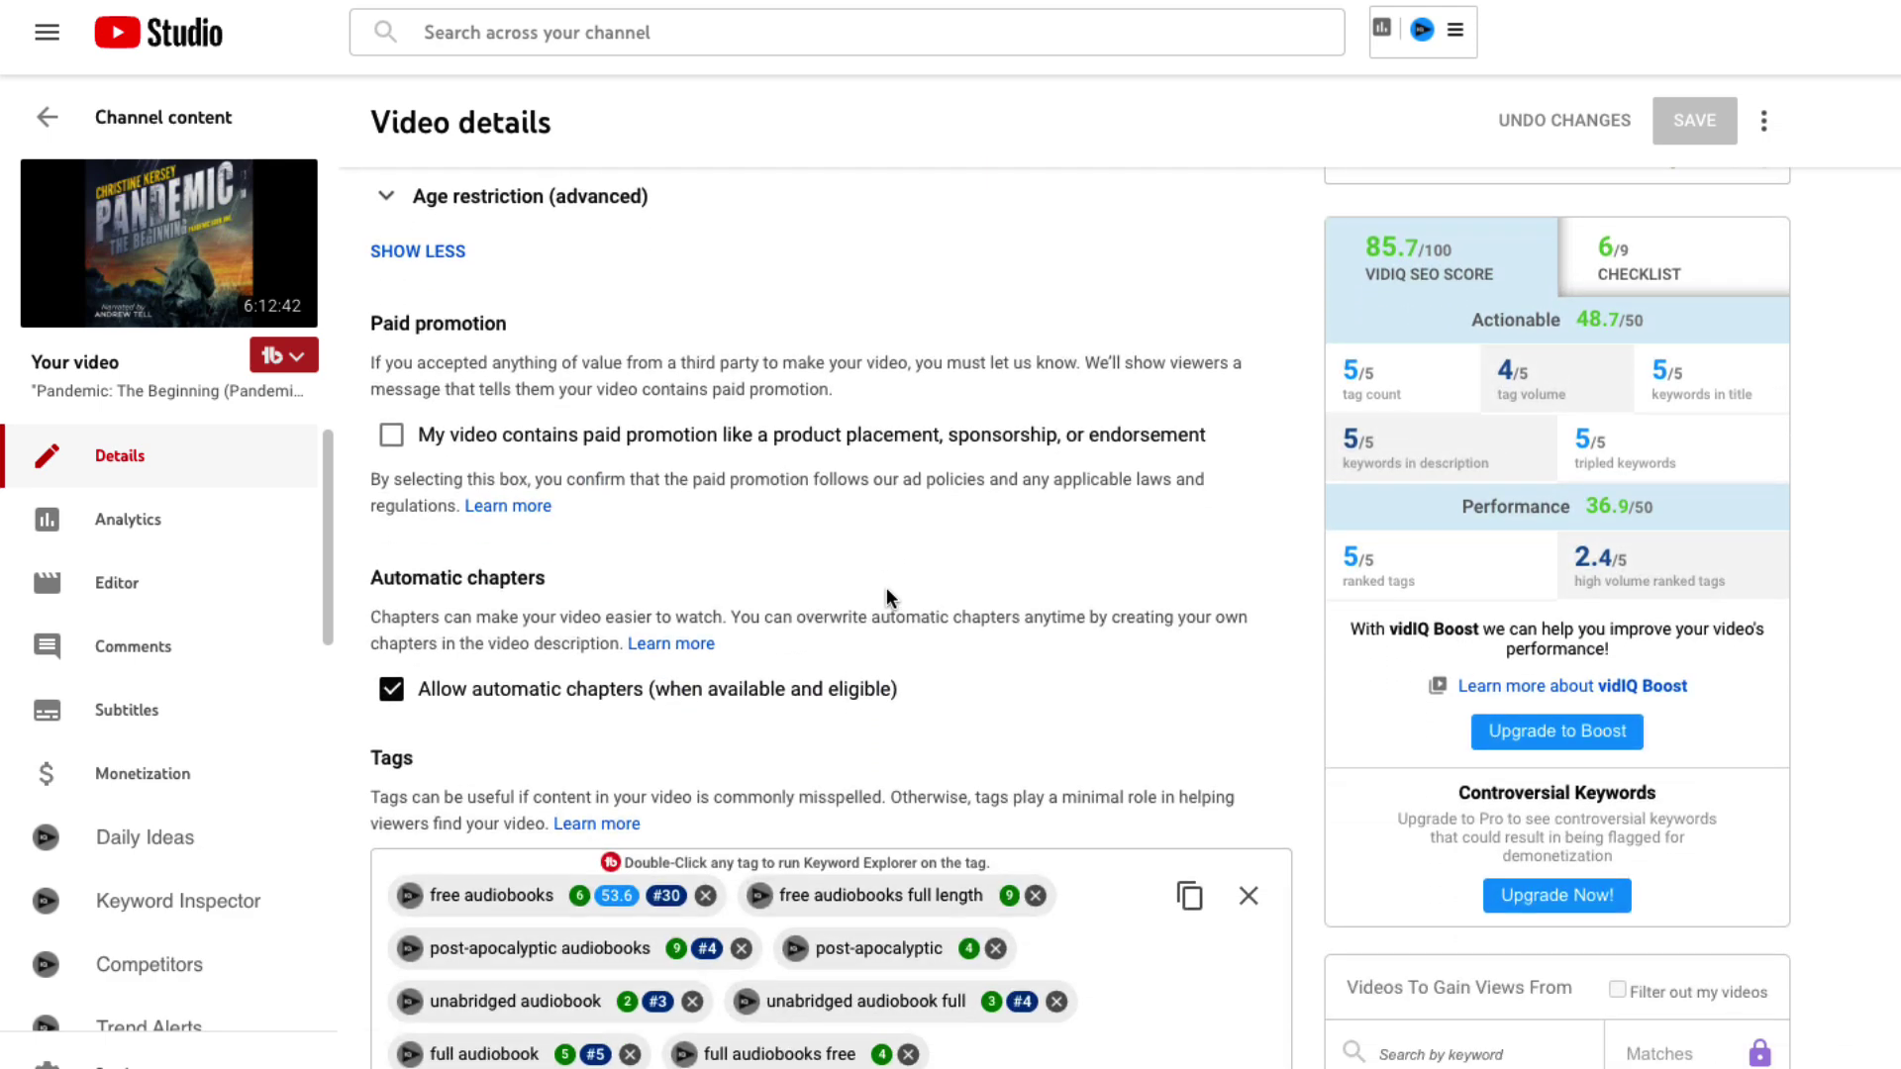
pyautogui.scroll(-1, 887, 586)
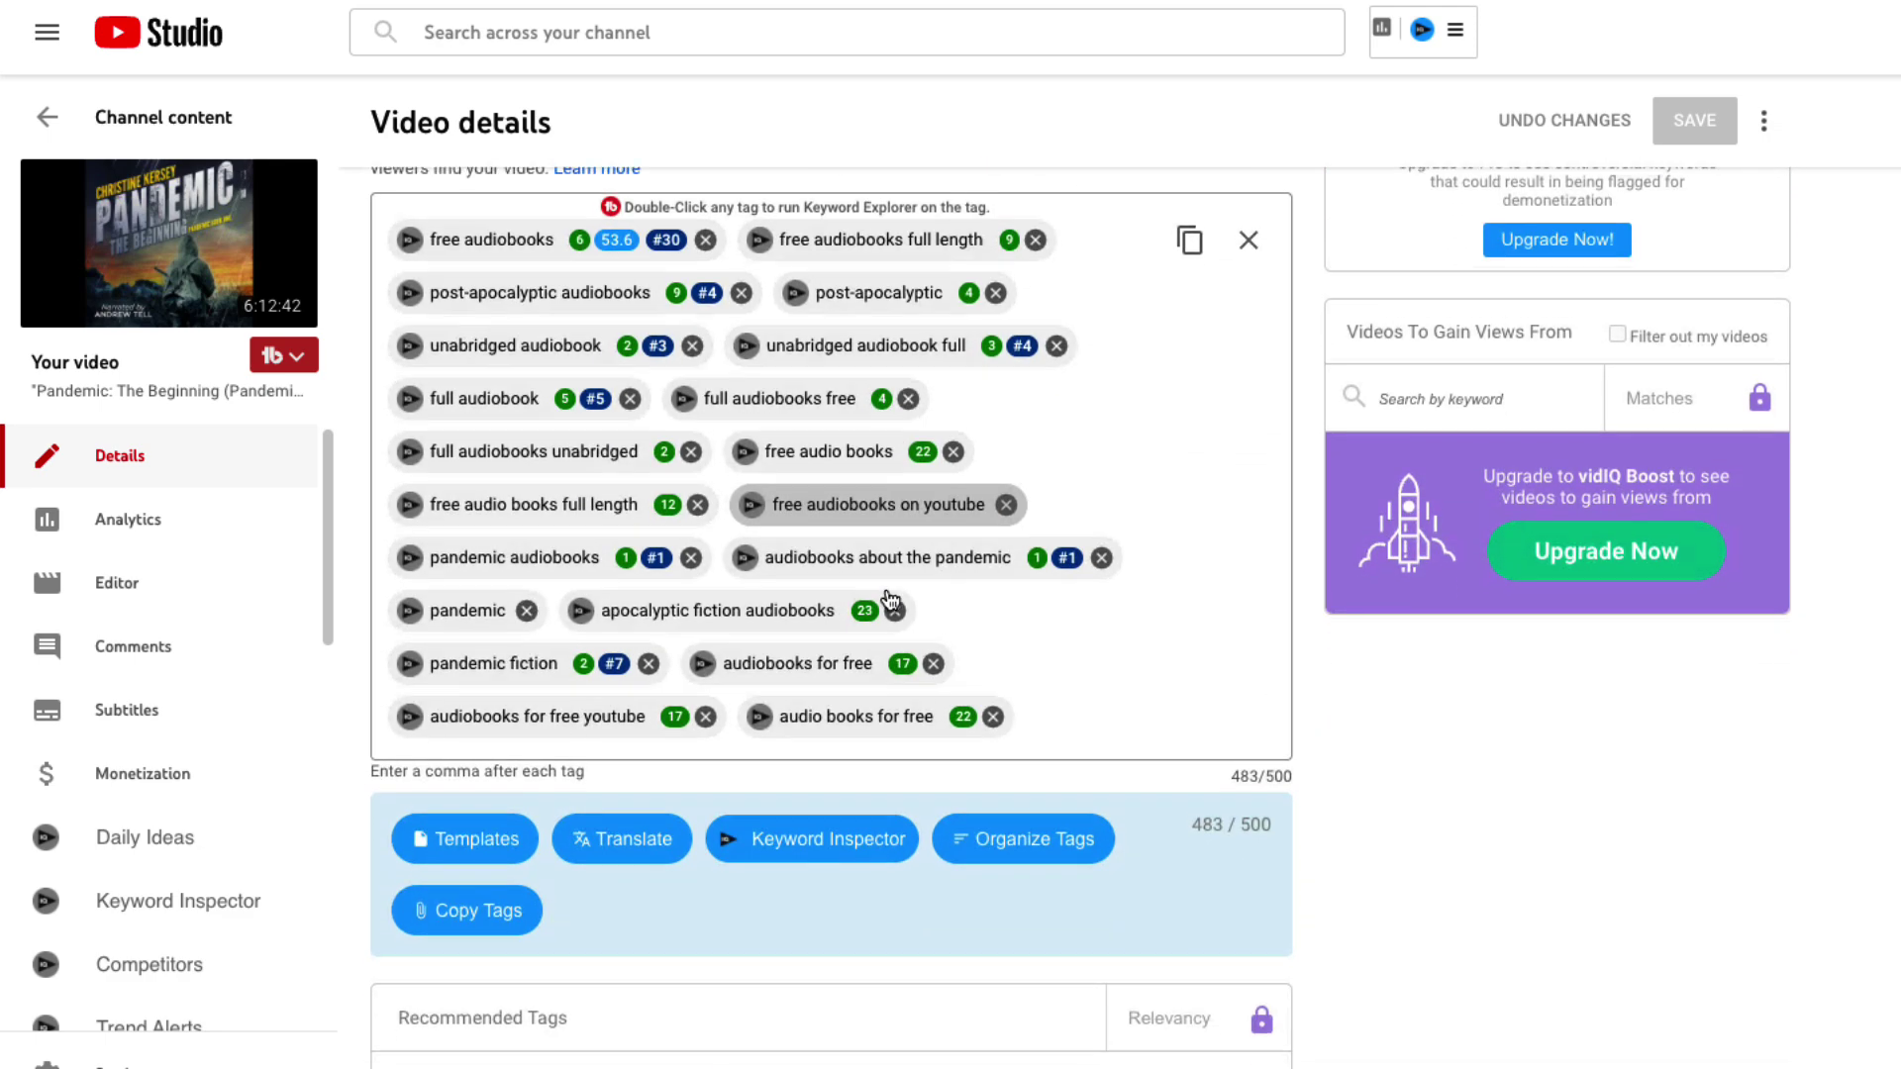
pyautogui.scroll(1, 889, 594)
pyautogui.scroll(-10, 889, 597)
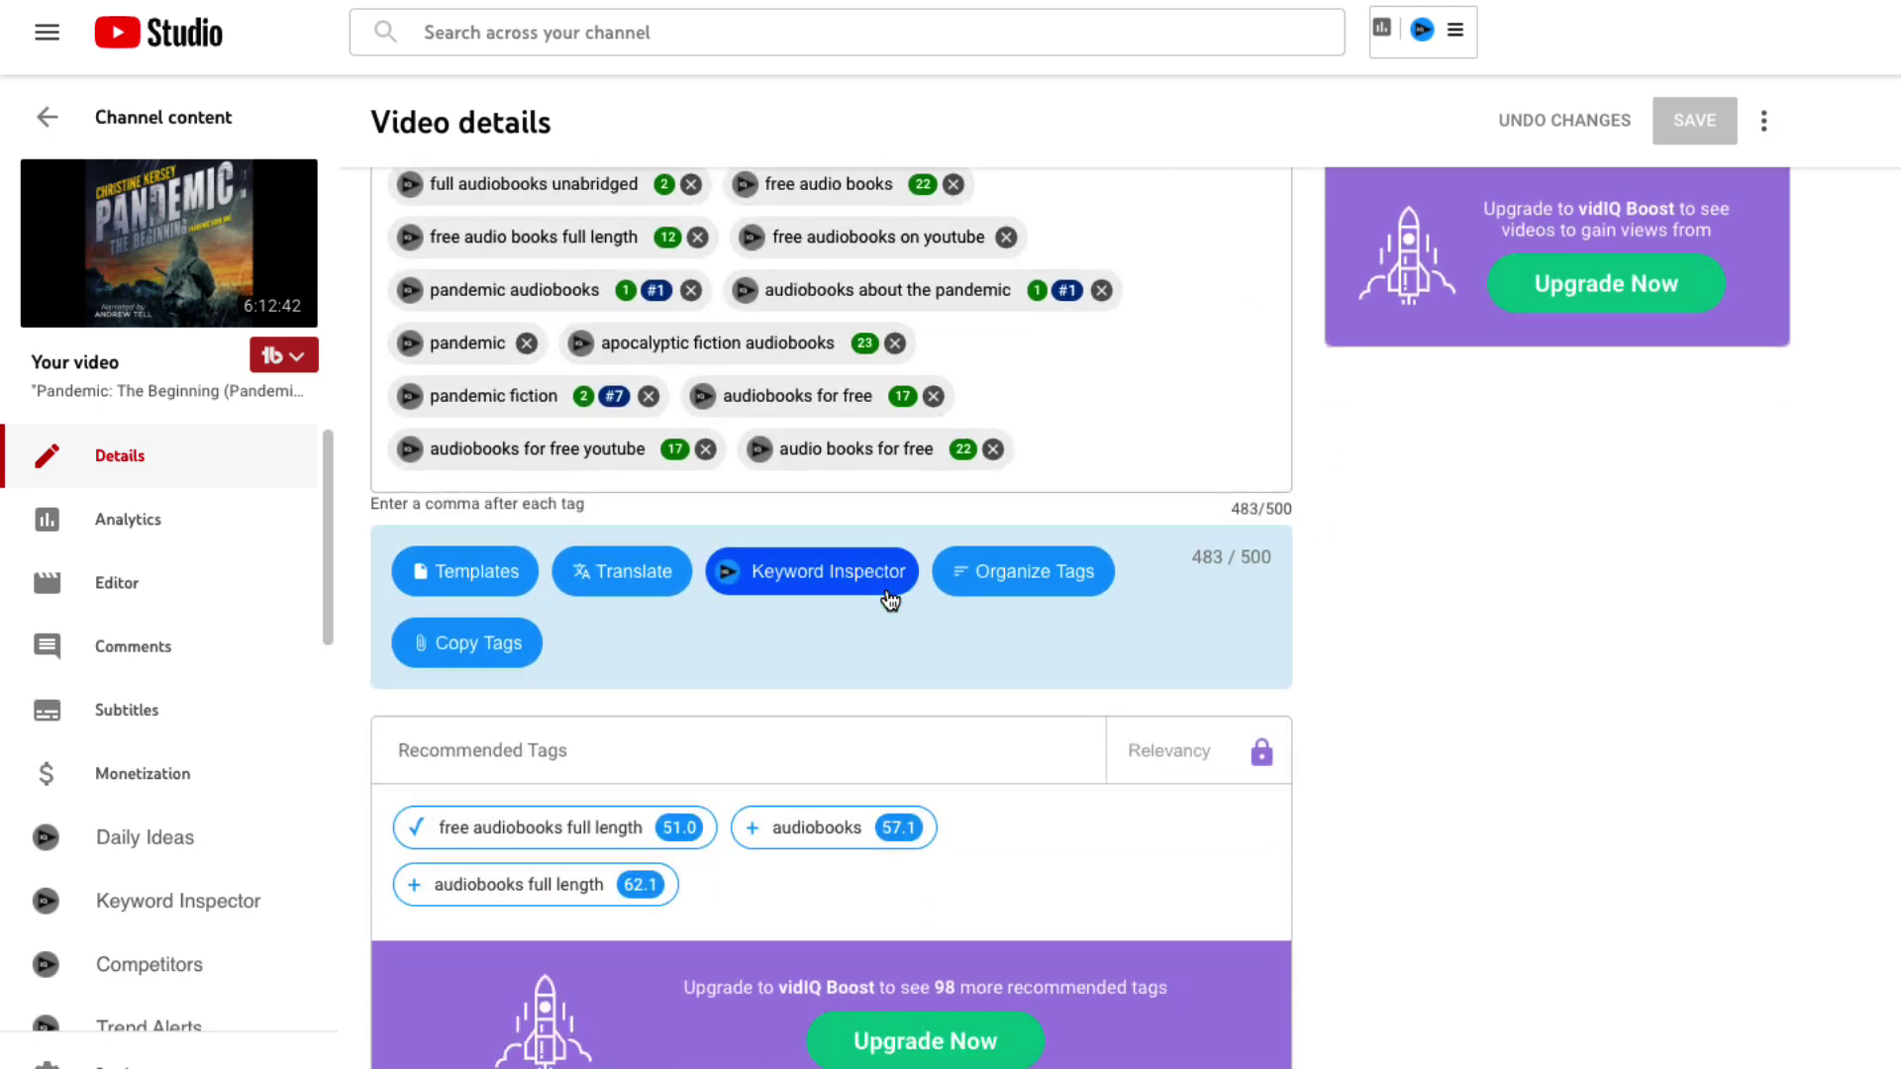
pyautogui.scroll(-8, 887, 586)
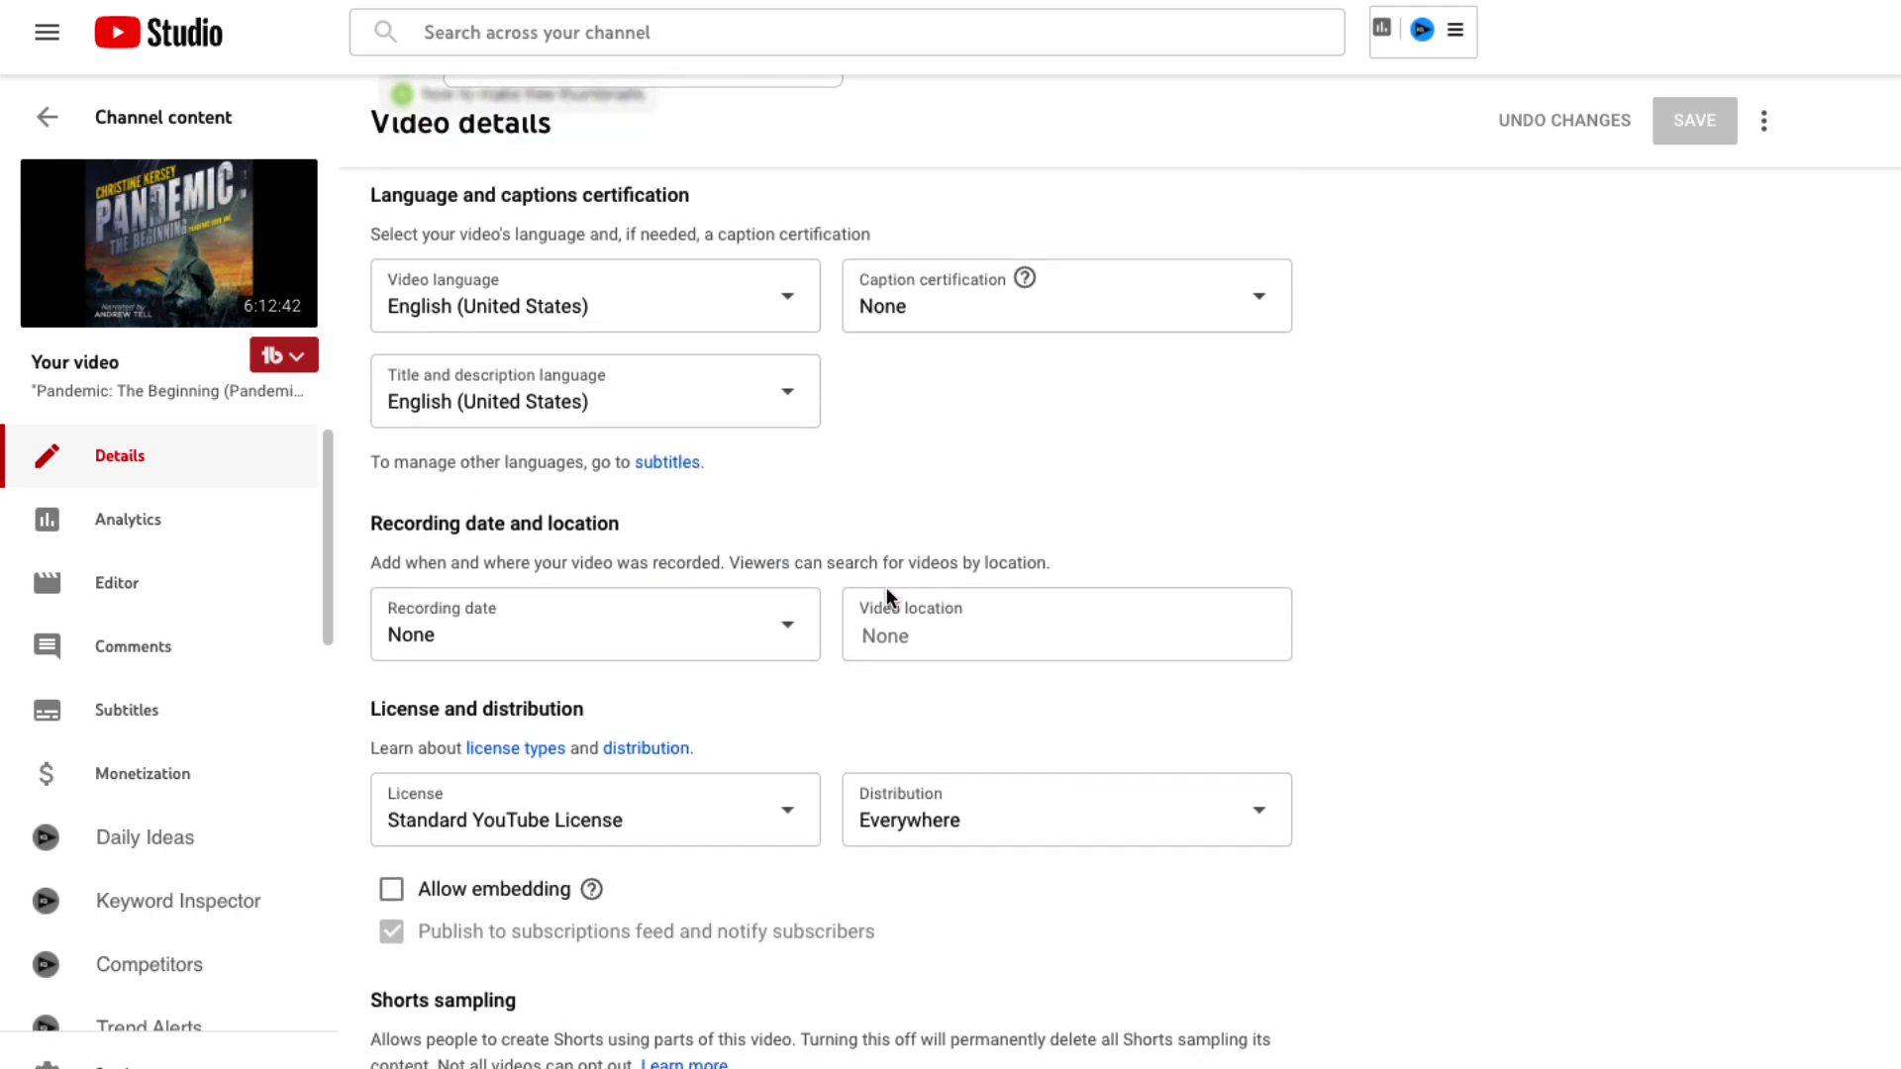
pyautogui.scroll(-1, 913, 425)
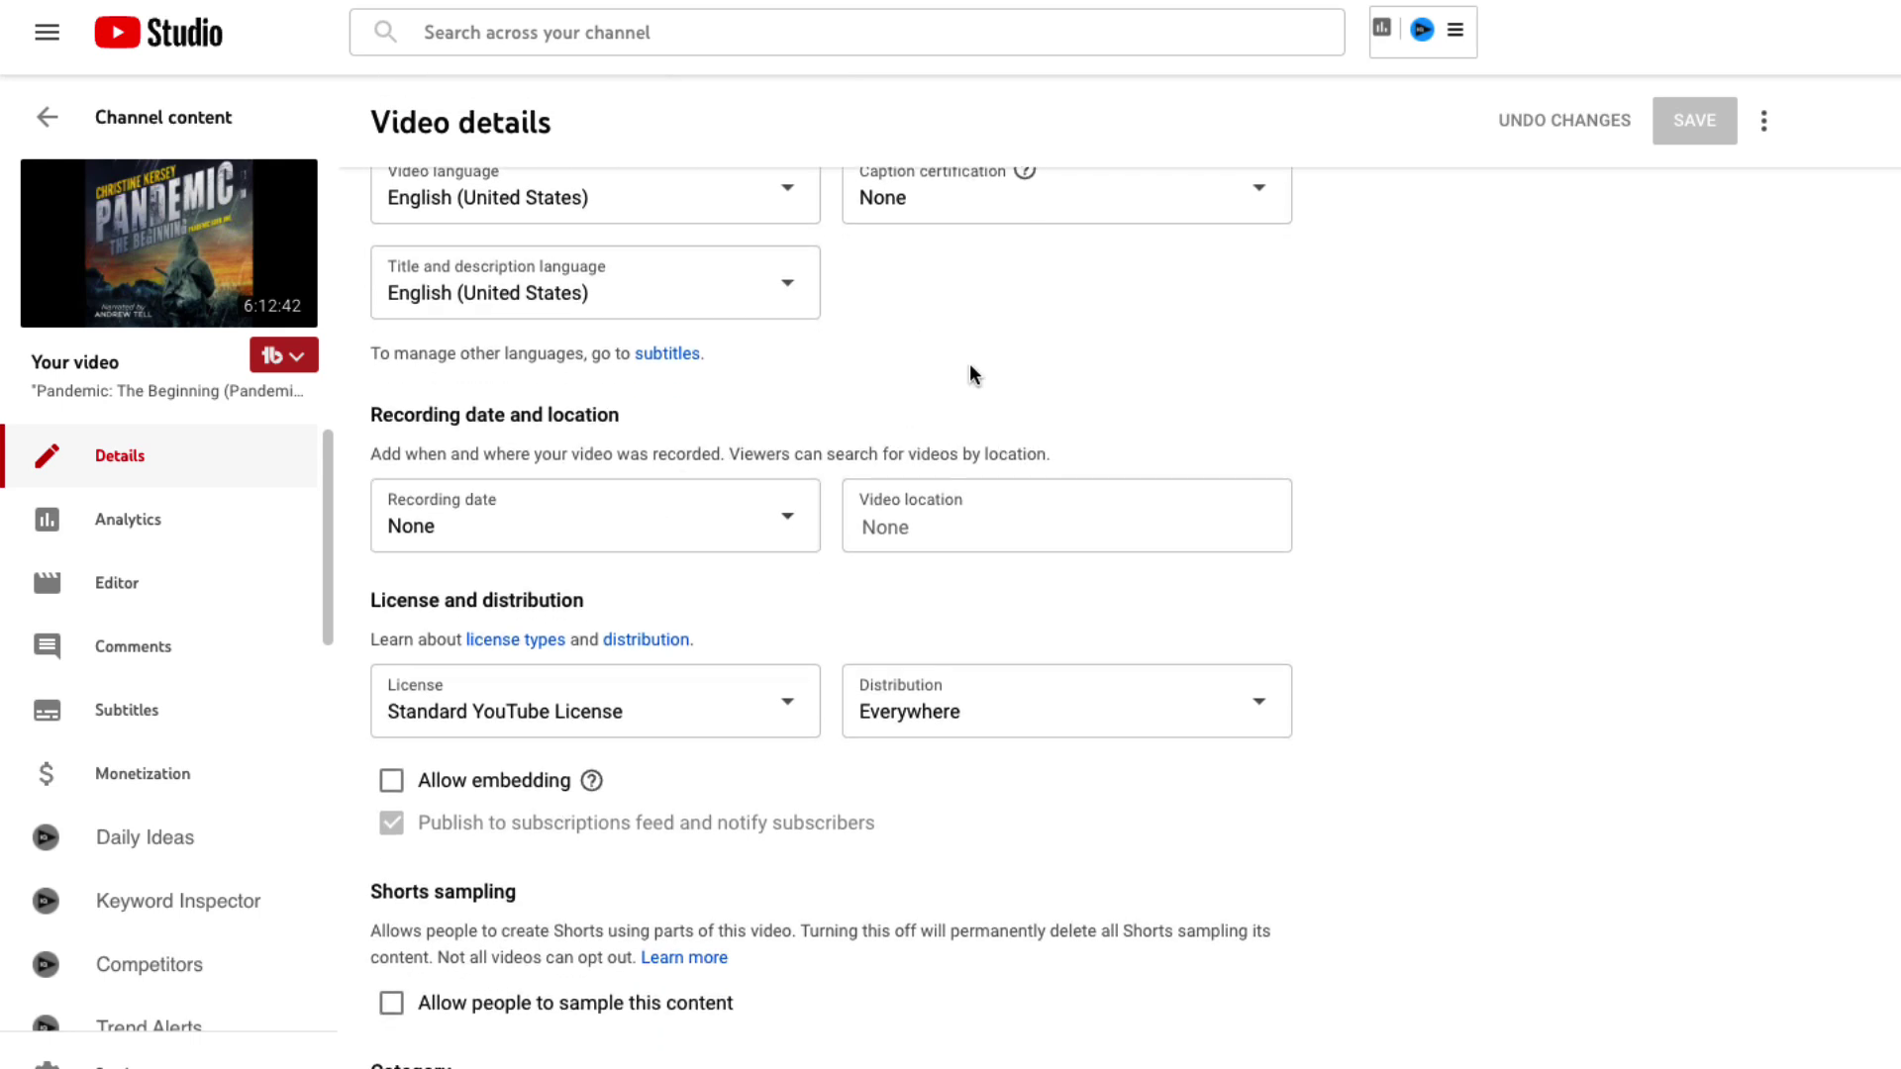
pyautogui.scroll(-2, 970, 373)
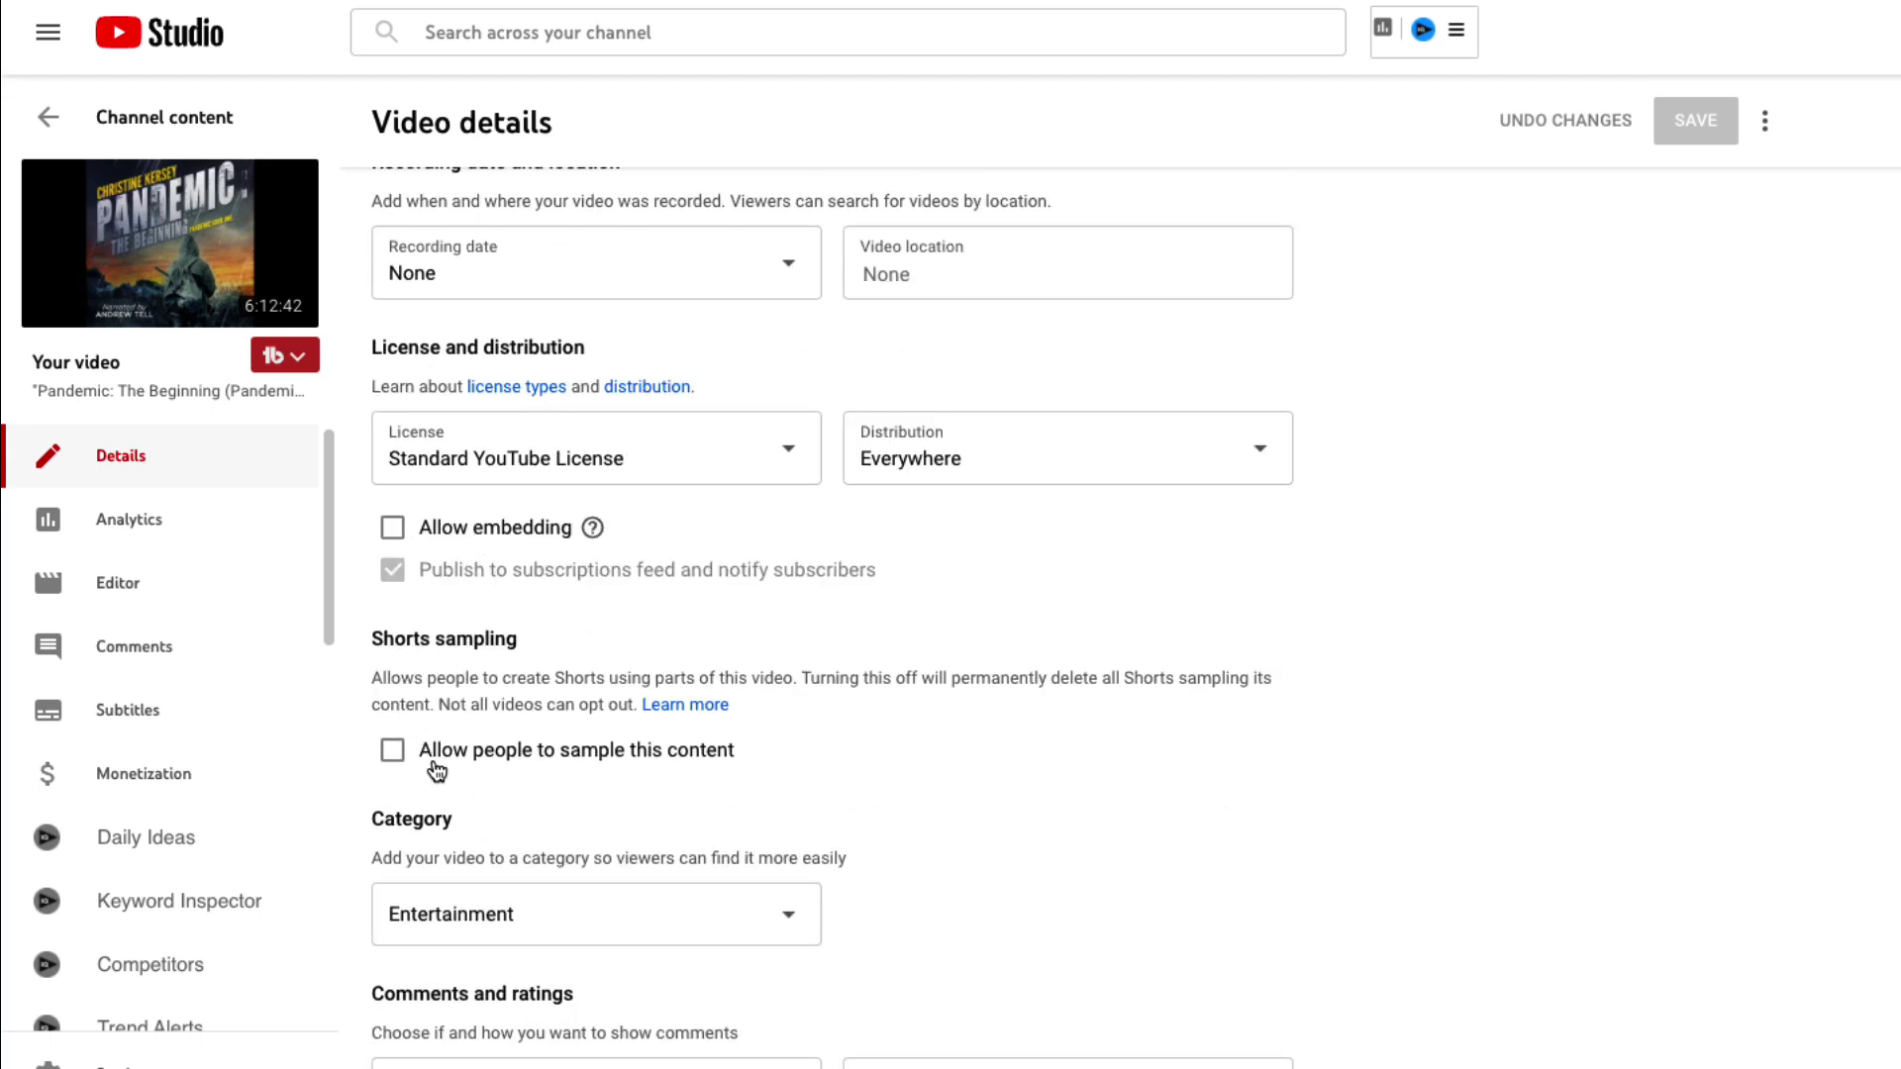
pyautogui.scroll(-1, 982, 620)
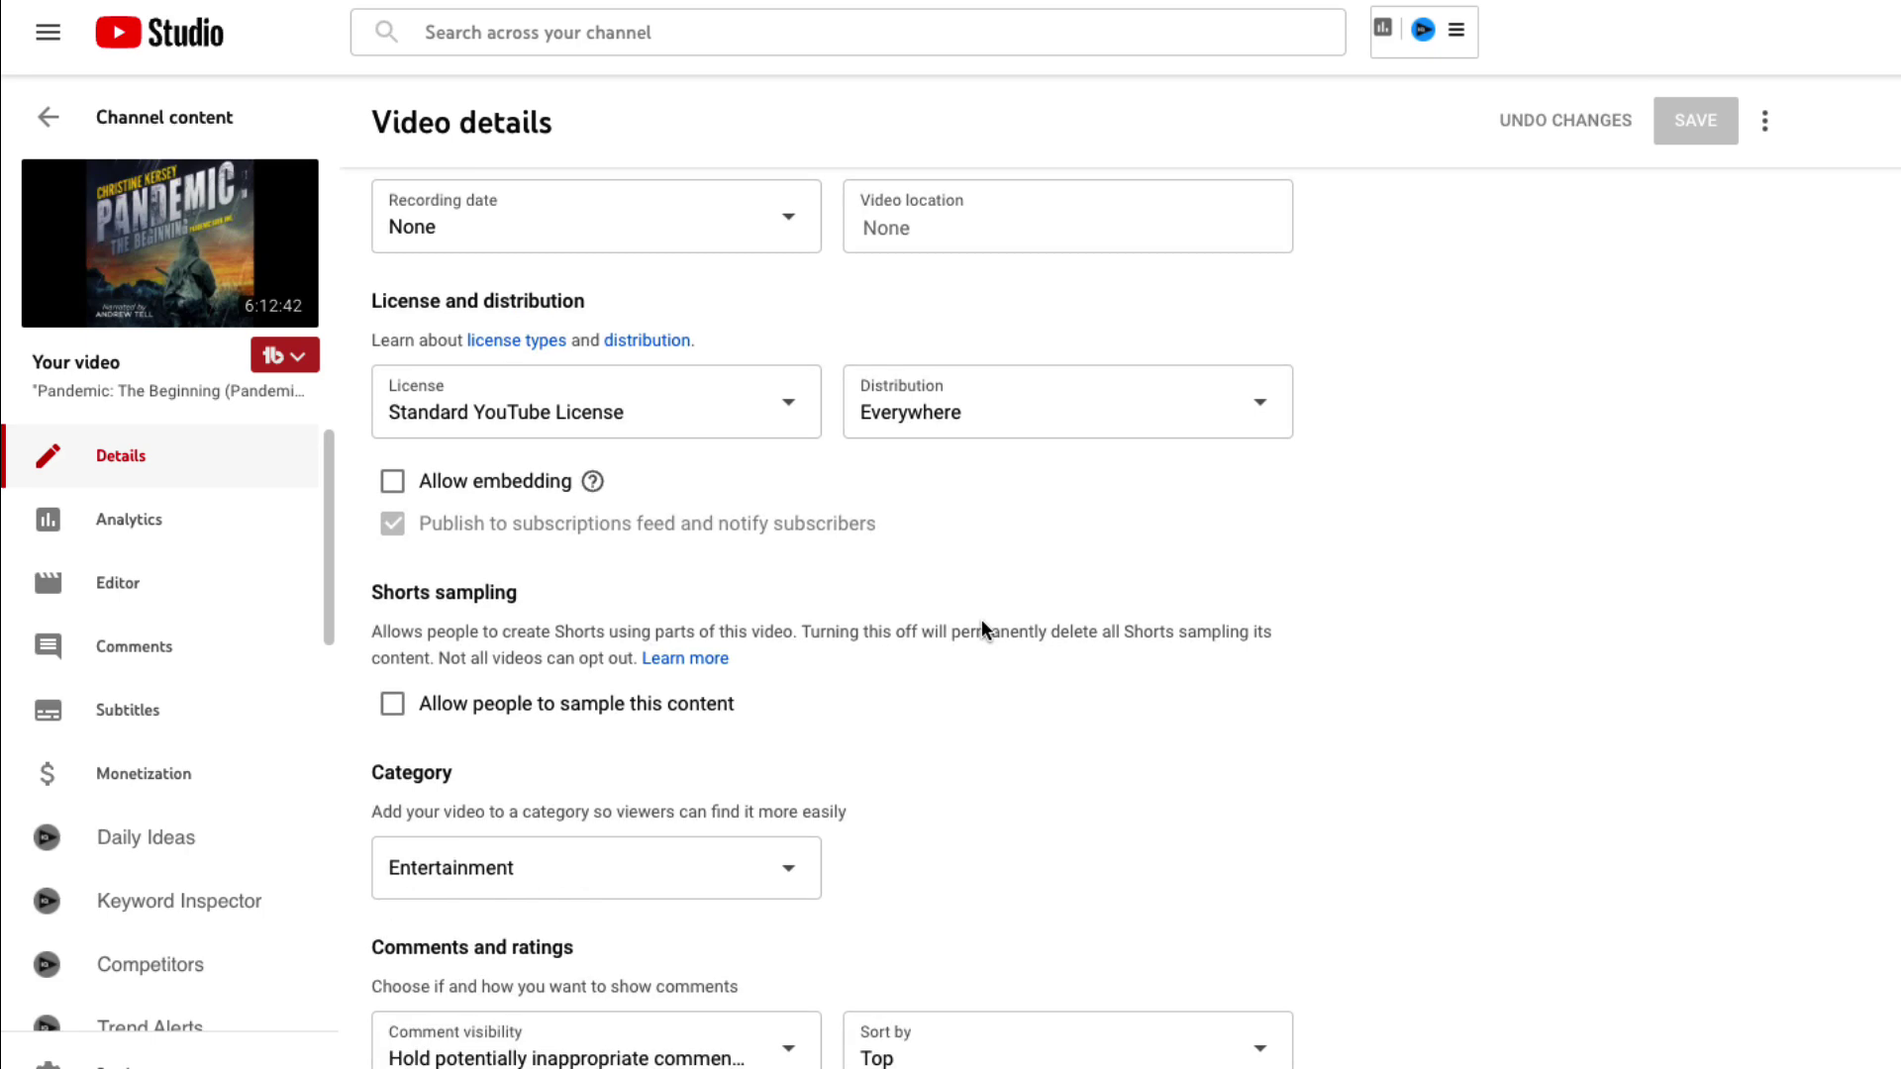
pyautogui.scroll(10, 983, 620)
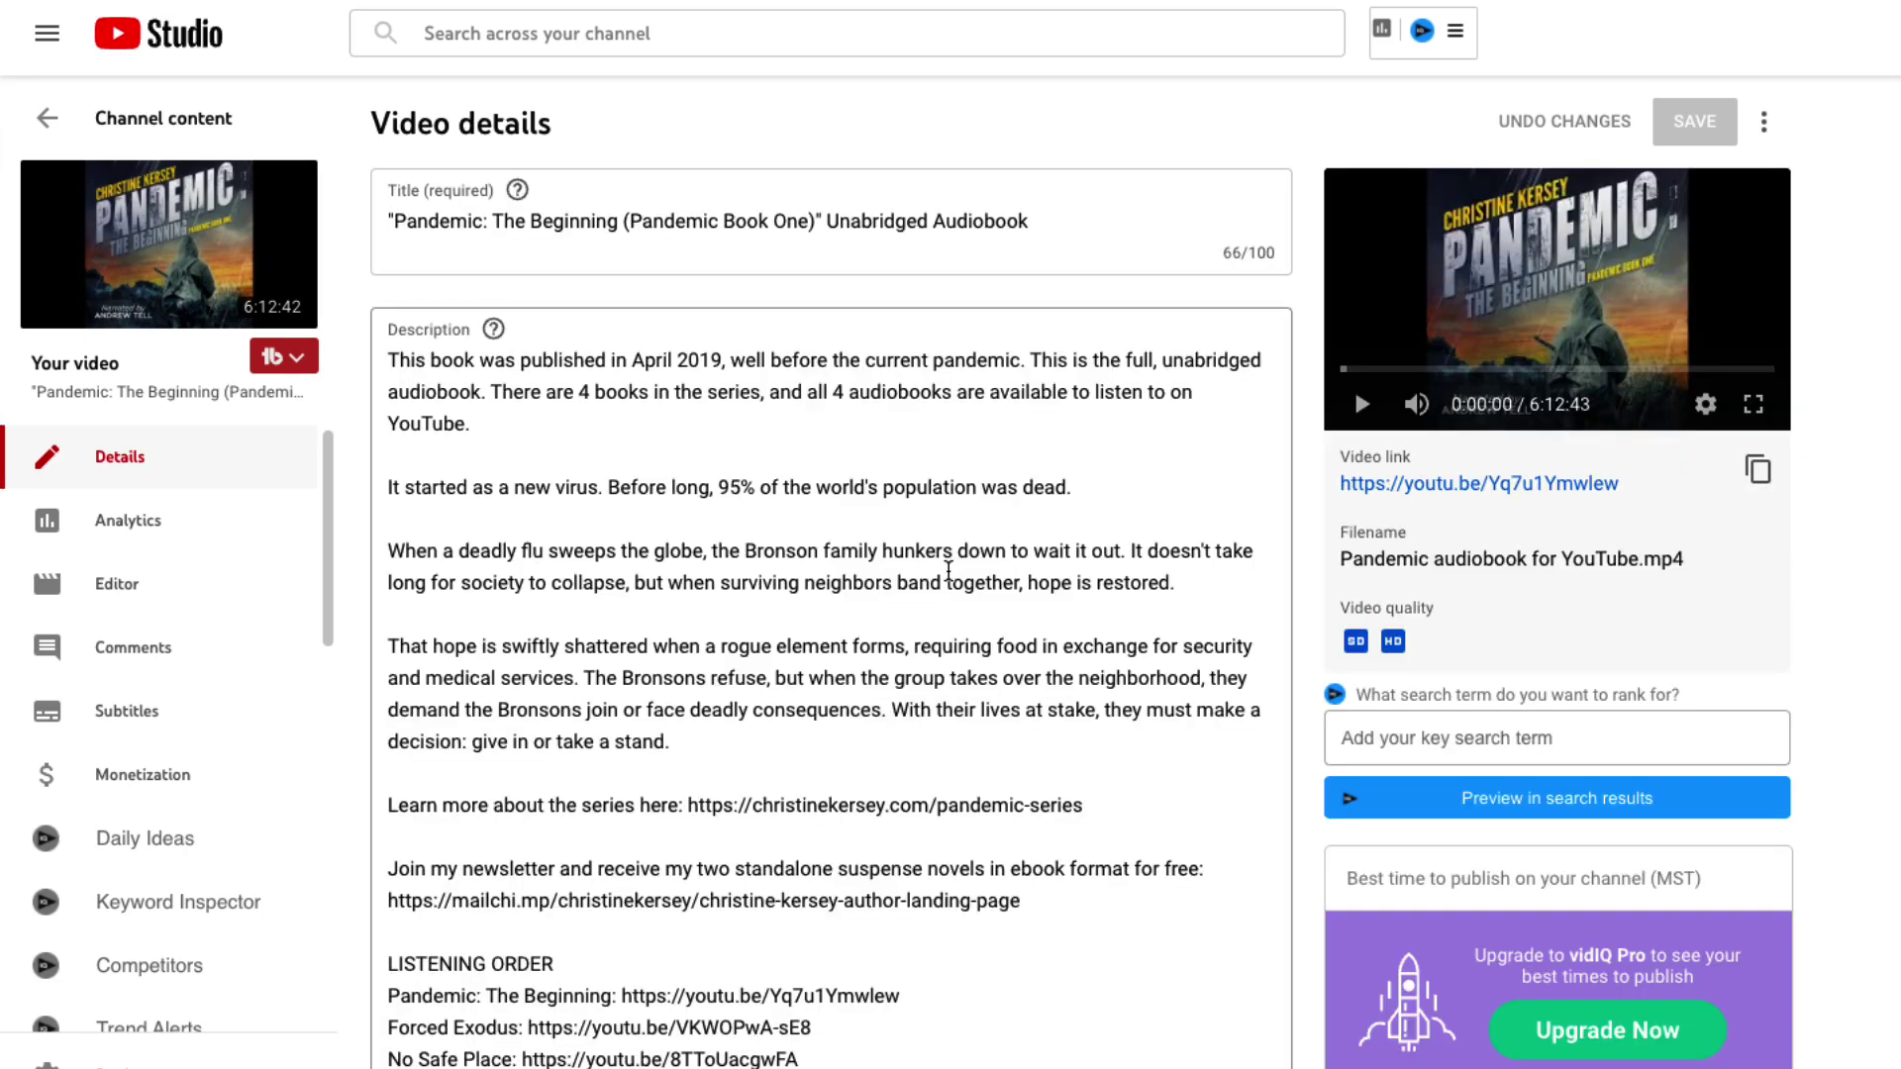